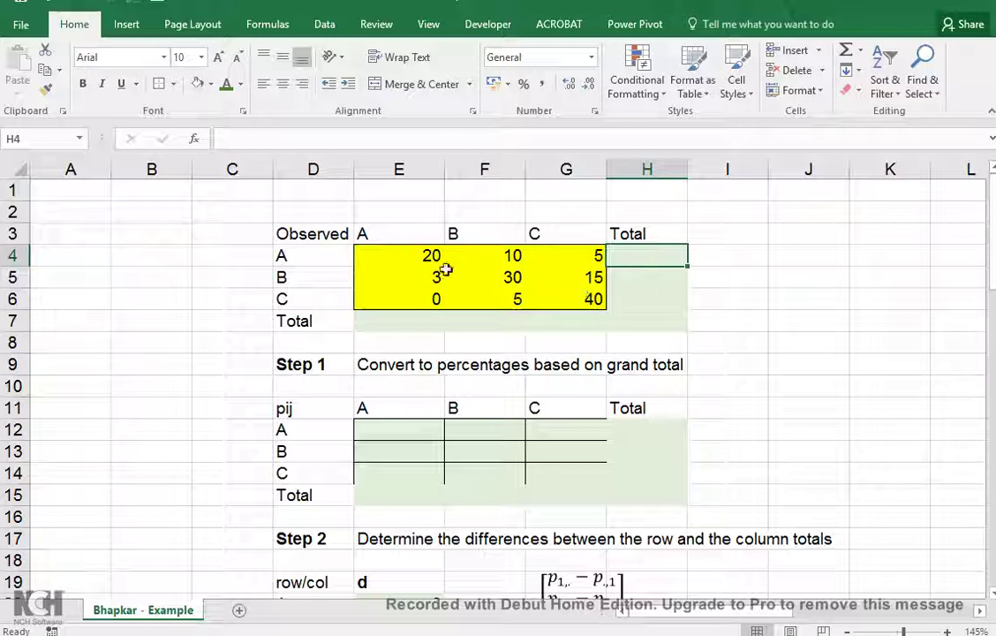
# Enter the sum of E4:G4 in H4 as the total of observed row A.
pyautogui.moveTo(431, 256); pyautogui.dragTo(567, 291)
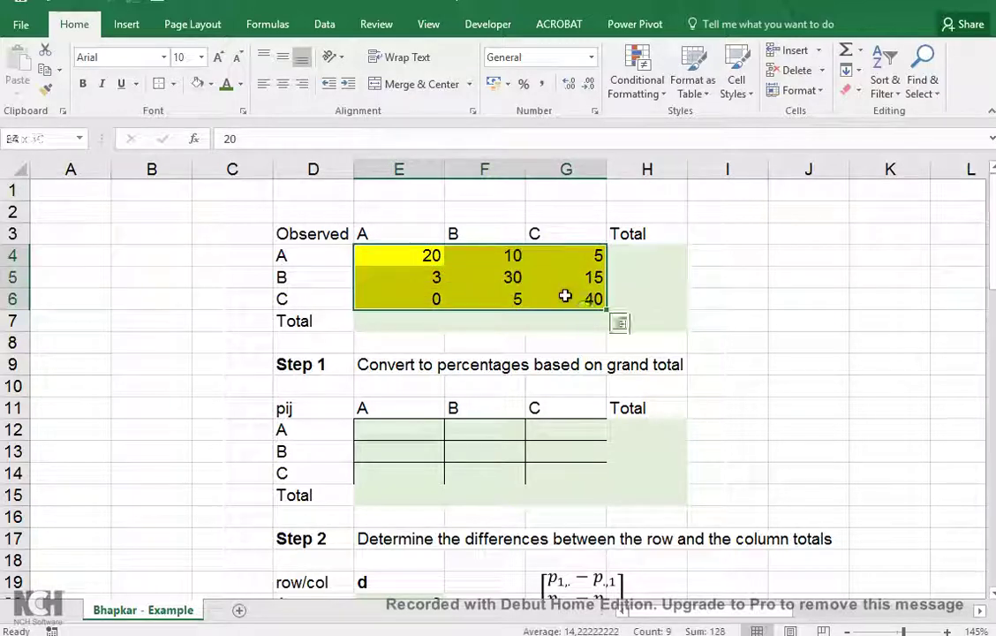
pyautogui.click(653, 255)
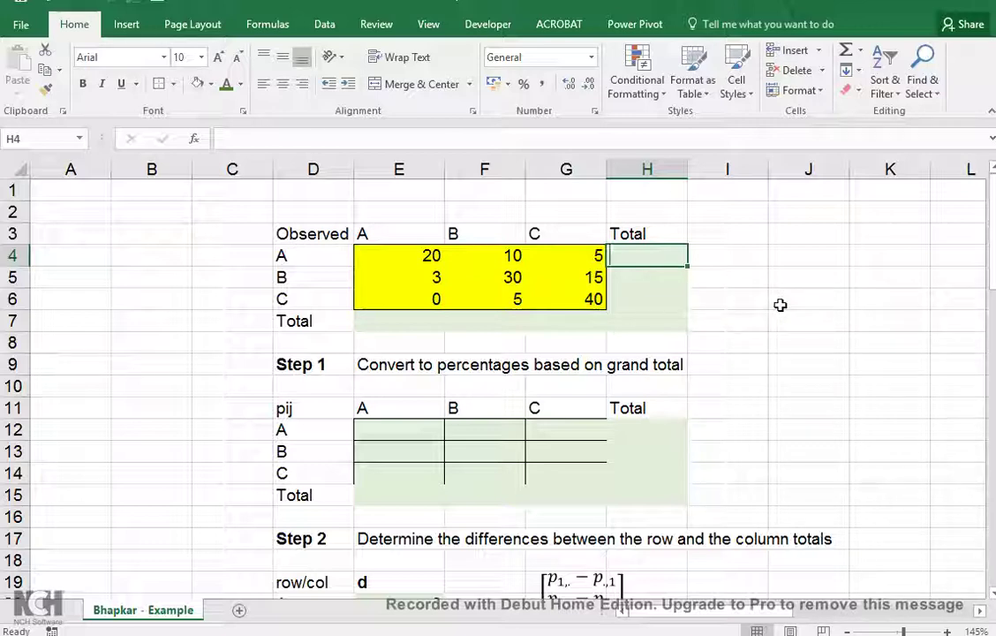
pyautogui.hotkey('alt', '=')
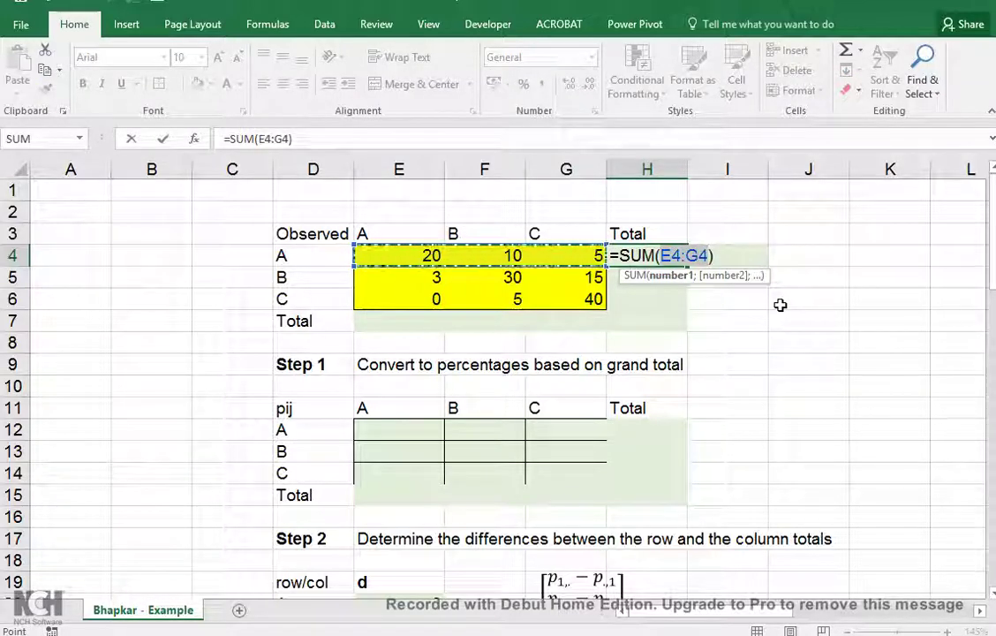
pyautogui.press('Return')
# Copy the row total formula from H4 into H5 and H6.
pyautogui.press('Up')
pyautogui.hotkey('ctrl', 'c')
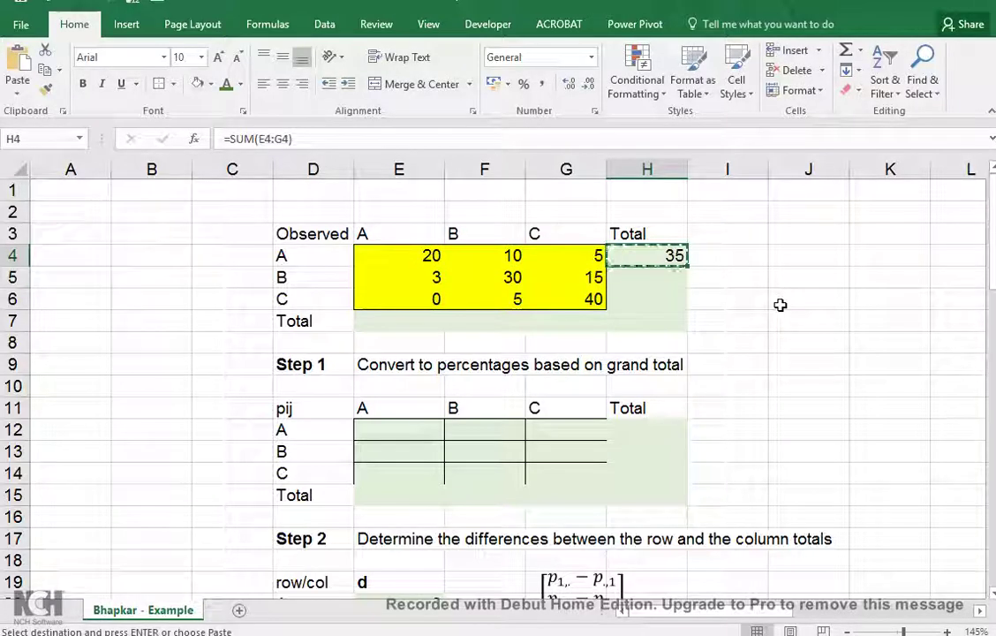
pyautogui.press('Down')
pyautogui.hotkey('ctrl', 'v')
pyautogui.press('Down')
pyautogui.hotkey('ctrl', 'v')
# Enter the sum of E4:E6 in E7 as the total of observed column A.
pyautogui.press('Down')
pyautogui.press('Left')
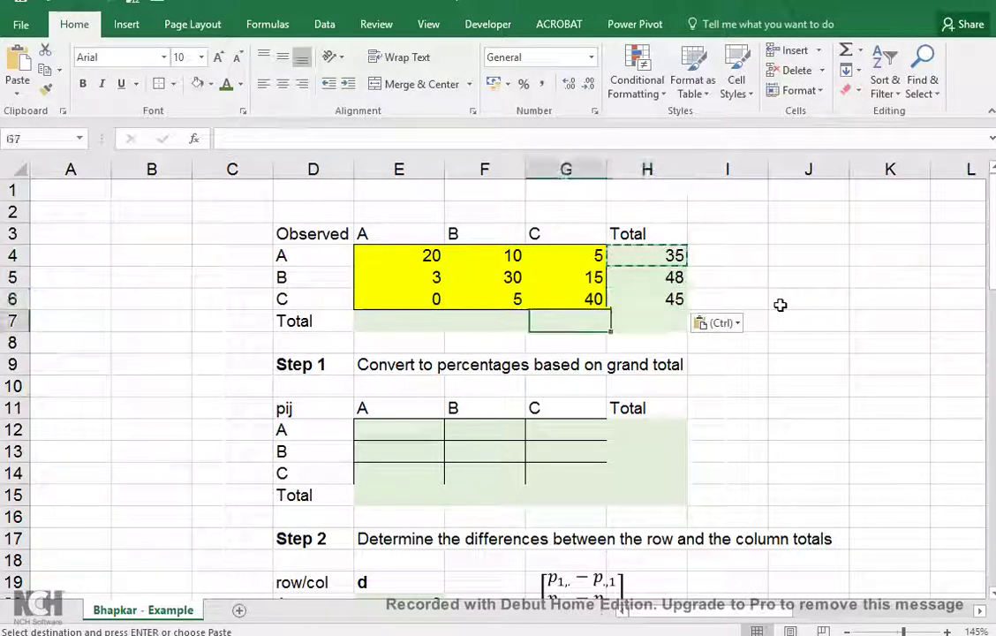
pyautogui.press('Left')
pyautogui.press('Left')
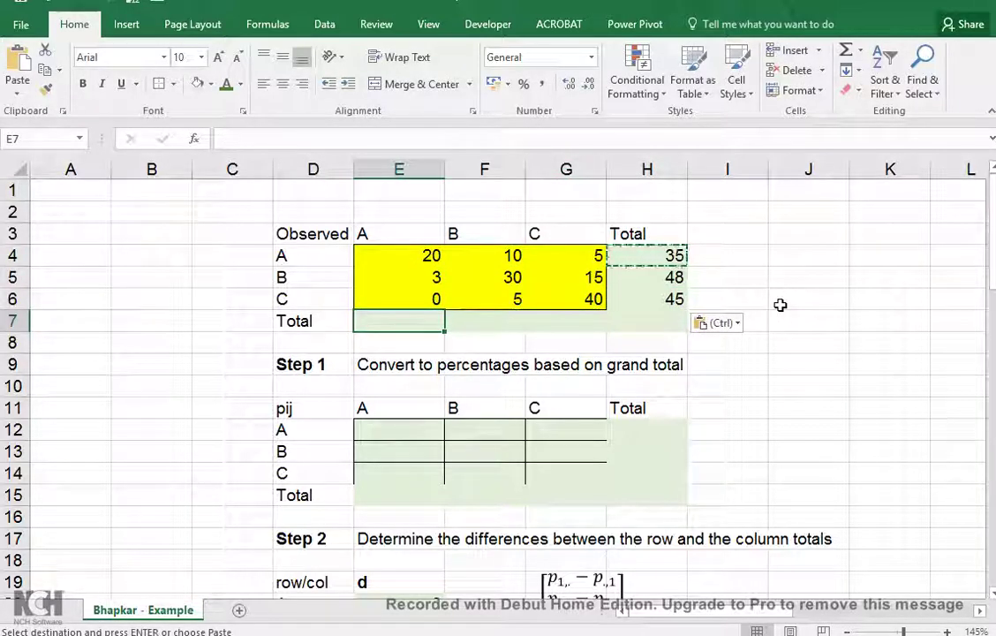
pyautogui.hotkey('alt', '=')
pyautogui.press('Return')
# Copy the column total formula from E7 across to F7:H7.
pyautogui.press('Up')
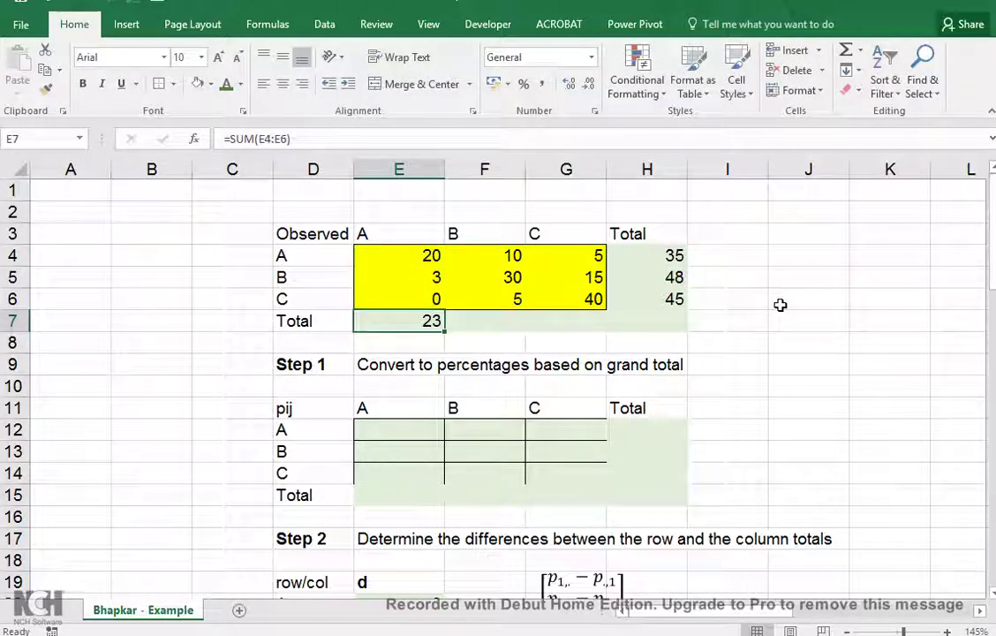
pyautogui.hotkey('ctrl', 'c')
pyautogui.hotkey('shift', 'Right')
pyautogui.hotkey('shift', 'Right')
pyautogui.hotkey('shift', 'Right')
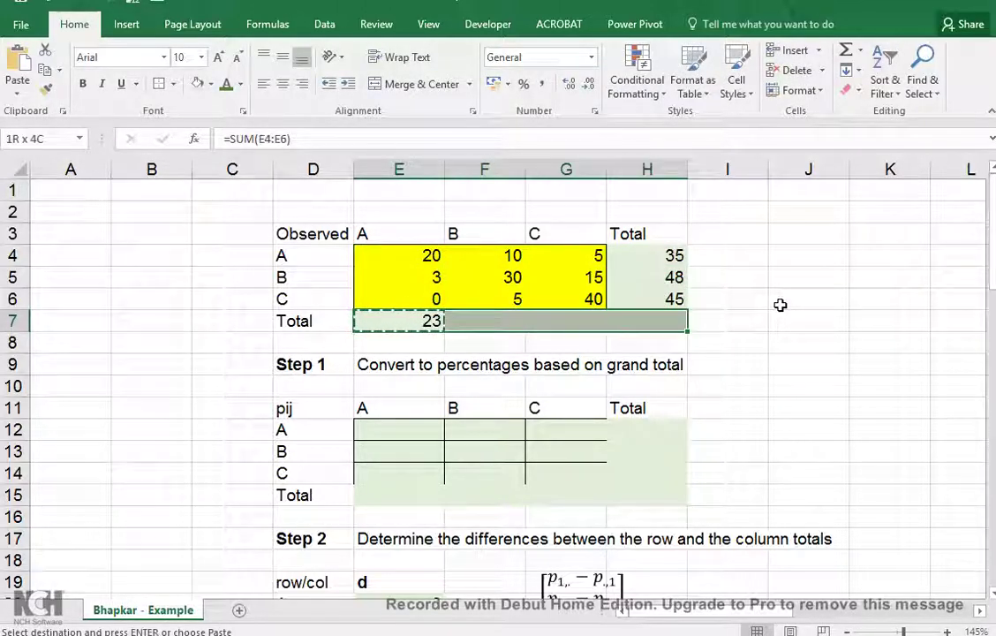
pyautogui.hotkey('ctrl', 'v')
pyautogui.press('Down')
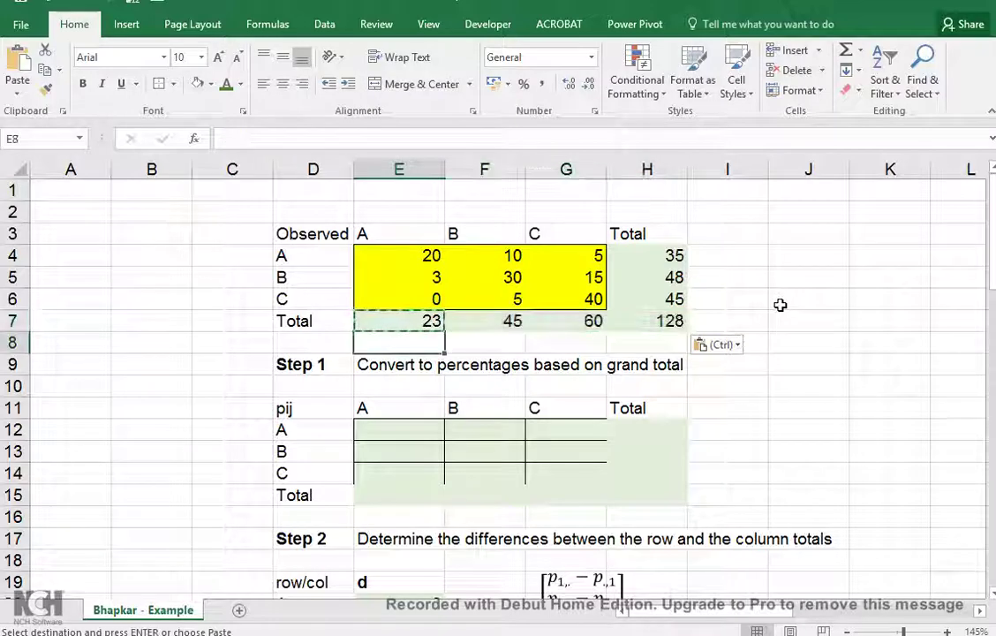
# Enter the formula =E4/$H$7 in E12 to divide the first observed count by the grand total.
pyautogui.click(393, 364)
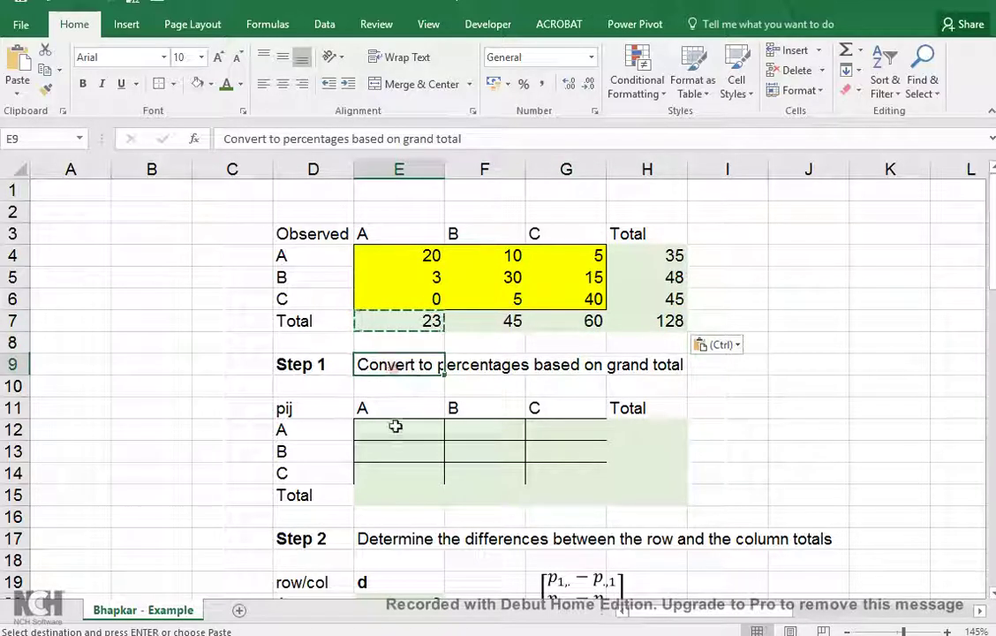
pyautogui.click(394, 429)
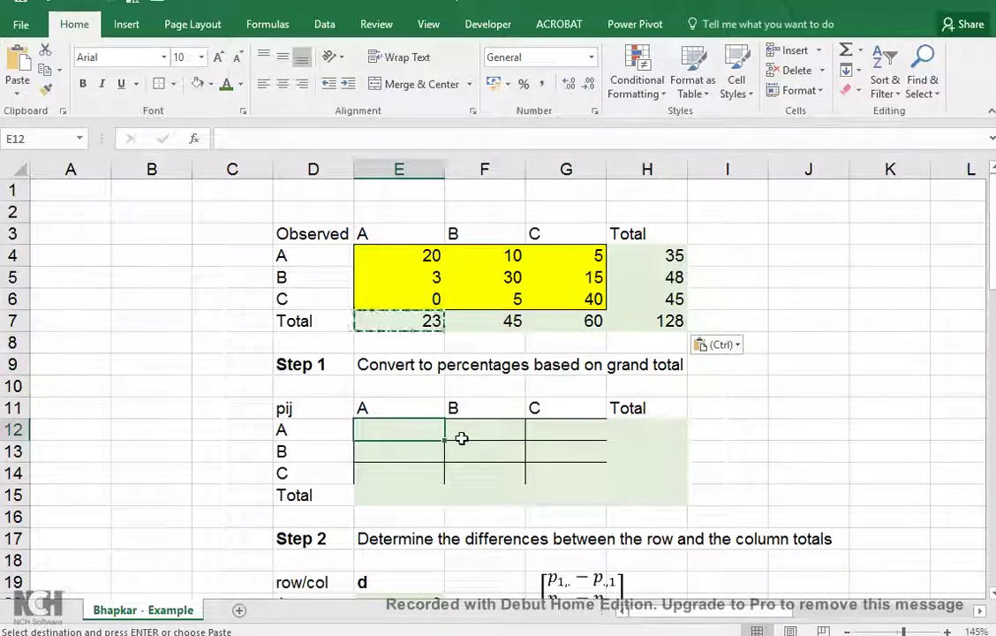
pyautogui.write('=')
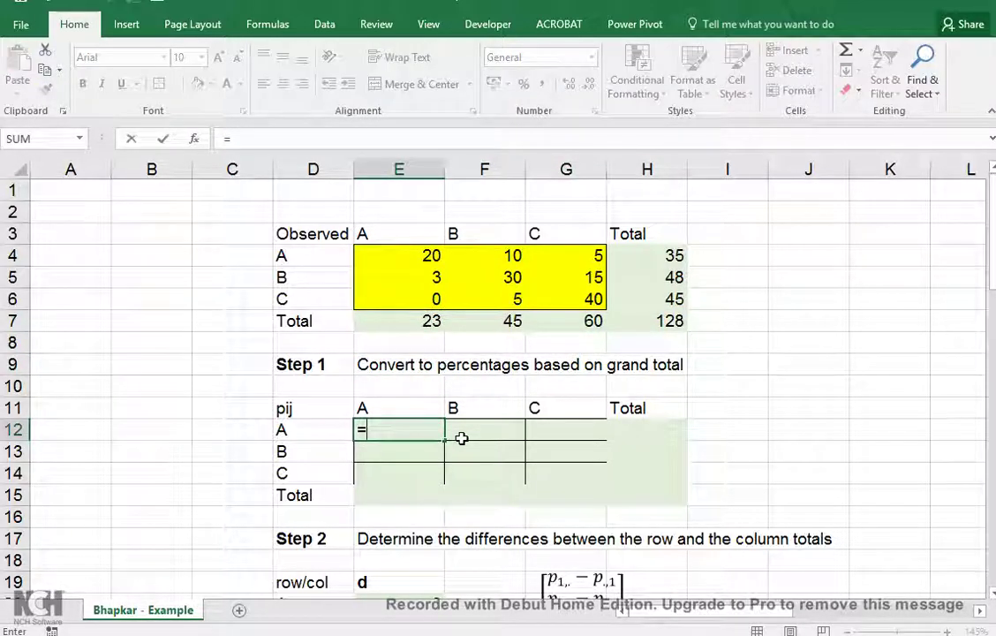
pyautogui.click(405, 256)
pyautogui.write('/')
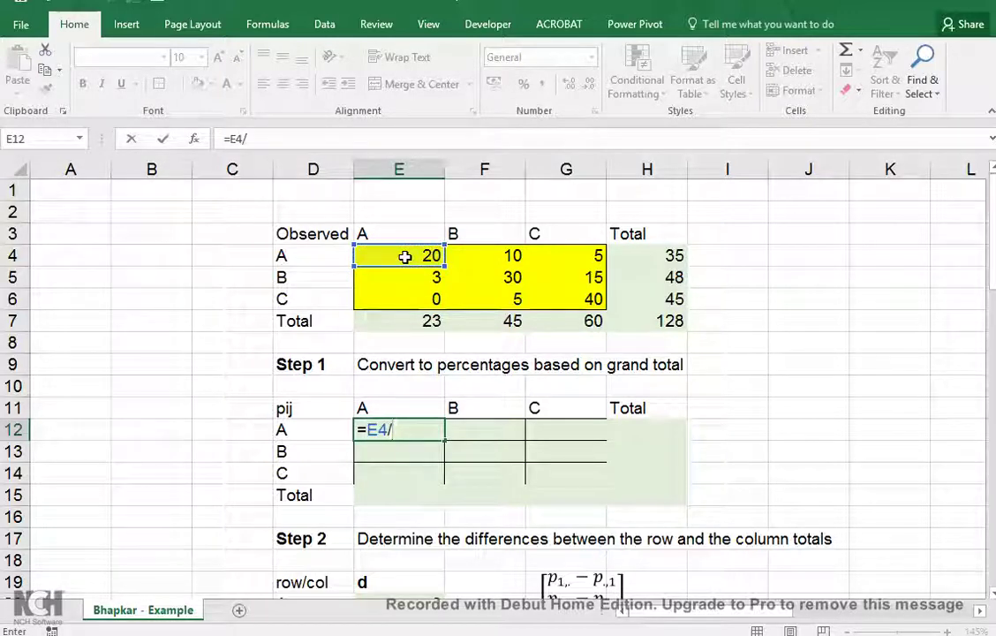
pyautogui.click(647, 320)
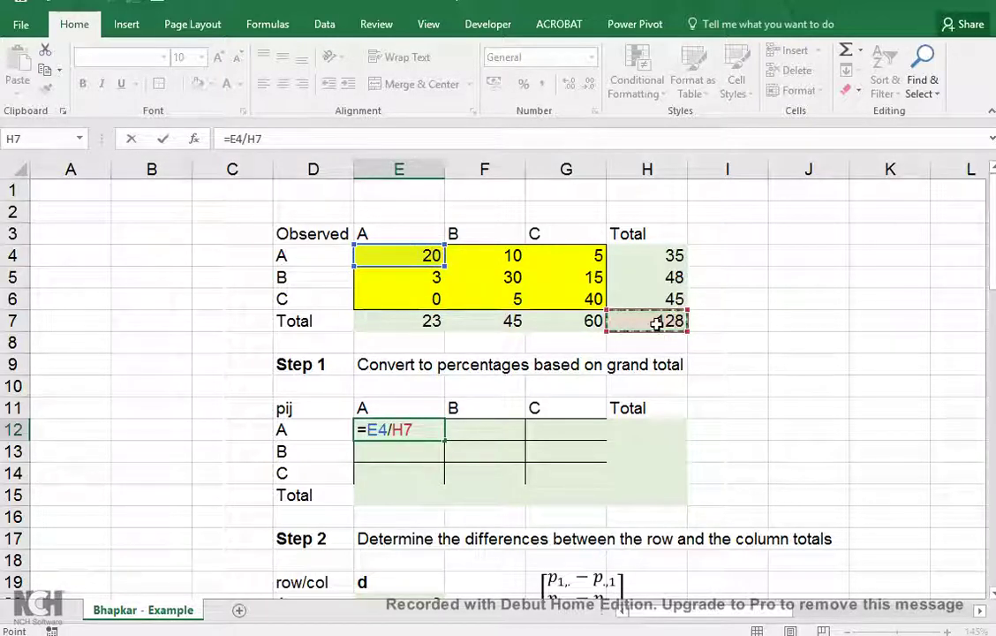
pyautogui.press('F4')
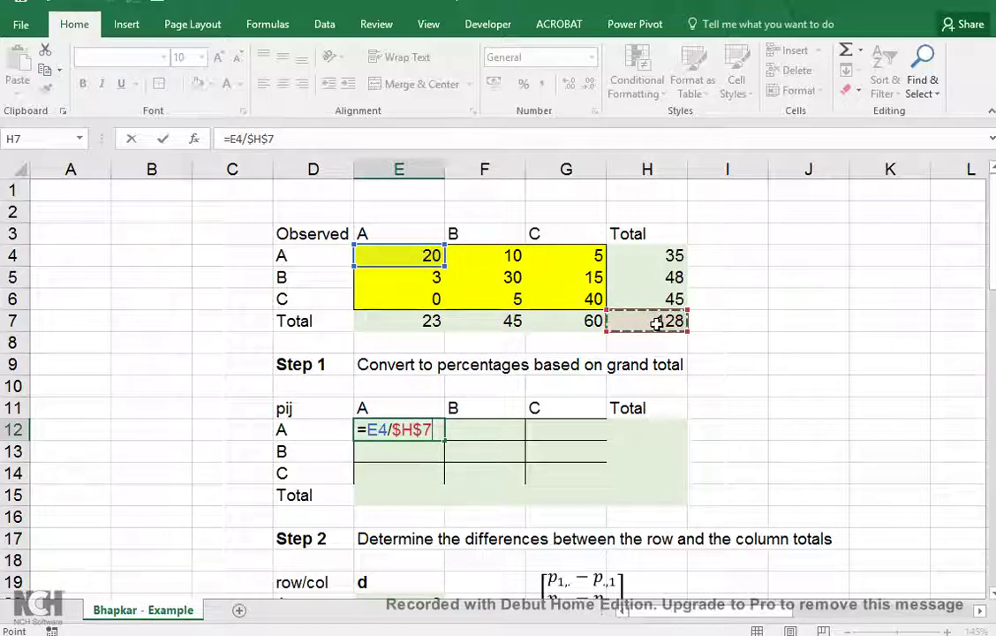
pyautogui.press('Return')
# Copy the proportion formula from E12 over the whole pij block E12:G14.
pyautogui.press('Up')
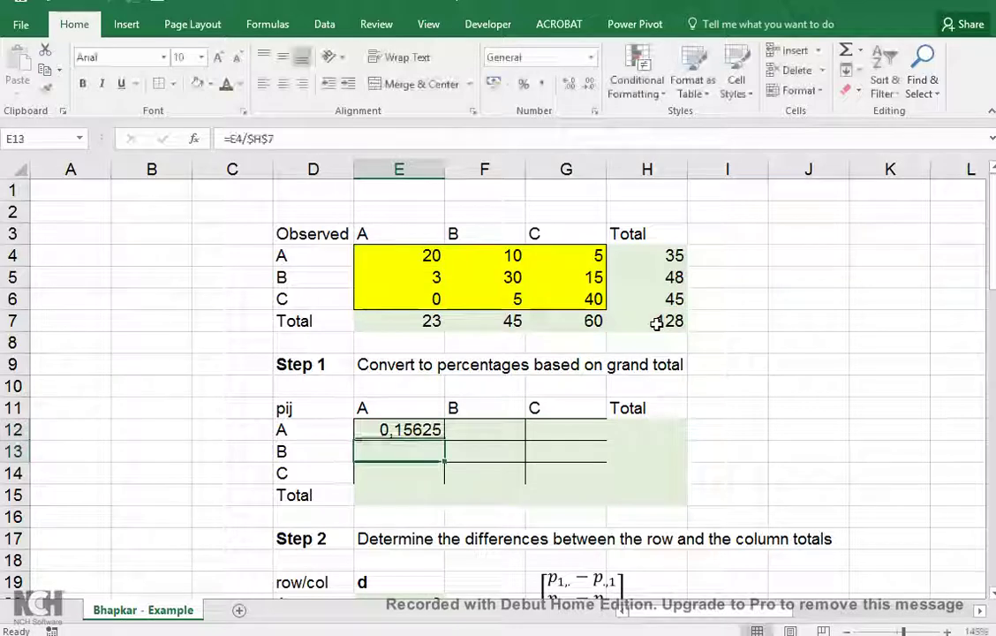
pyautogui.hotkey('ctrl', 'c')
pyautogui.hotkey('shift', 'Right')
pyautogui.hotkey('shift', 'Right')
pyautogui.hotkey('shift', 'Down')
pyautogui.hotkey('shift', 'Down')
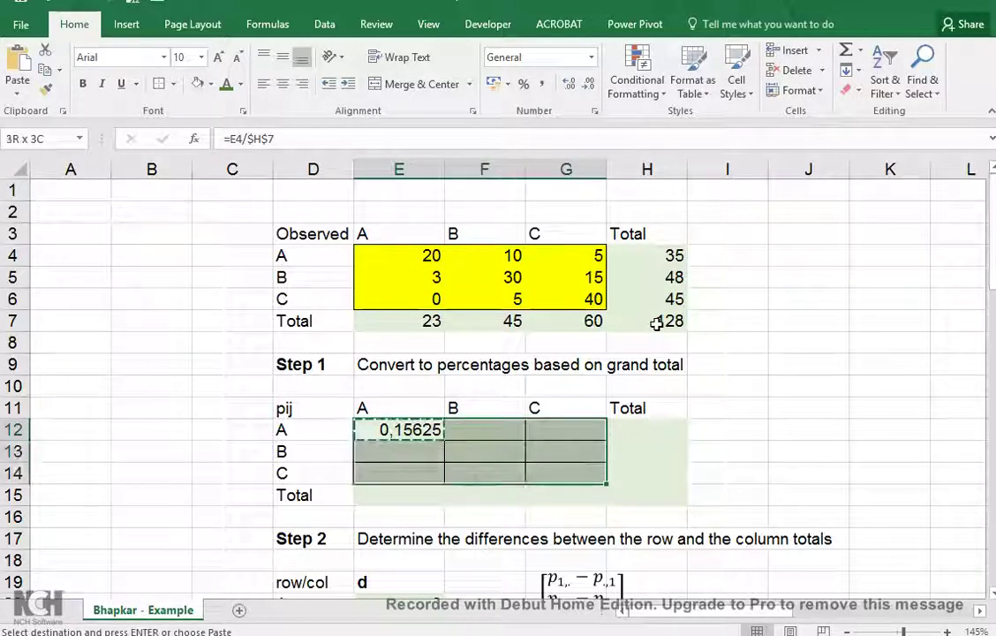
pyautogui.hotkey('ctrl', 'v')
# Enter the sum of E12:G12 in H12 as the total of pij row A.
pyautogui.press('Right')
pyautogui.press('Right')
pyautogui.press('Right')
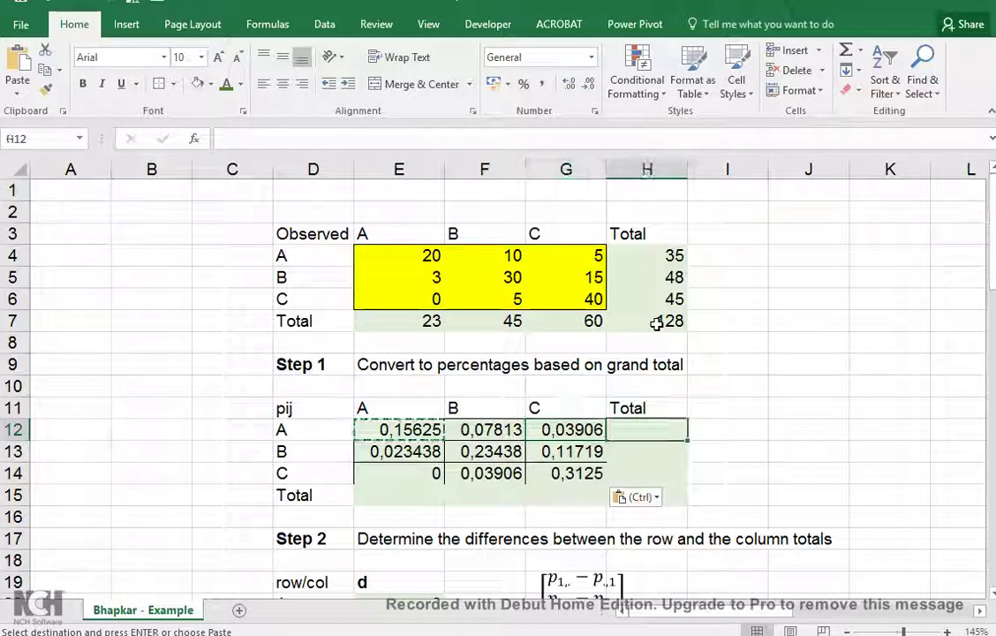
pyautogui.hotkey('alt', '=')
pyautogui.press('Return')
# Copy the row total formula from H12 down to H13:H15.
pyautogui.press('Up')
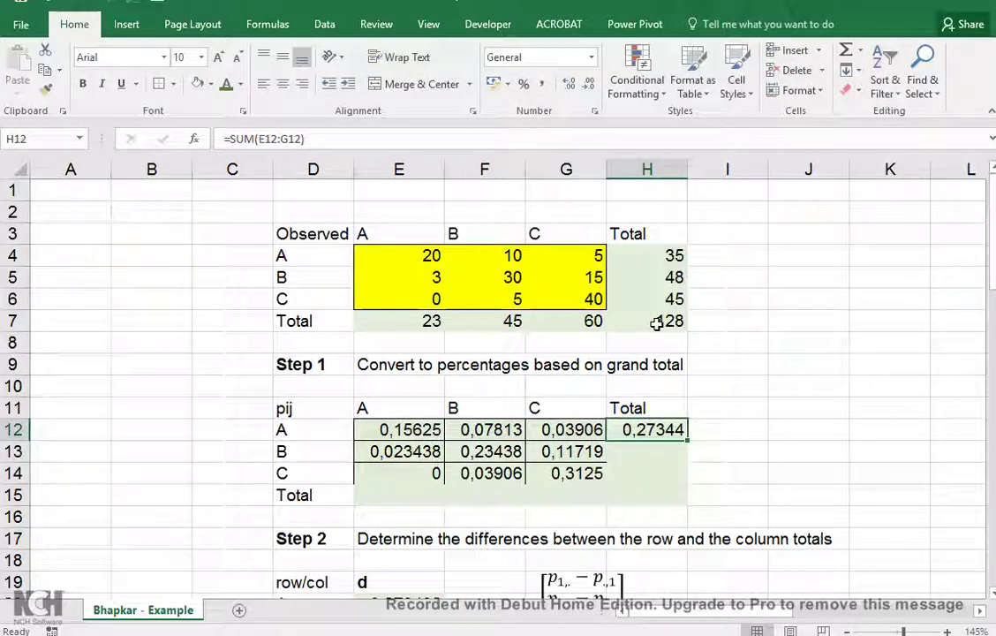
pyautogui.hotkey('ctrl', 'c')
pyautogui.hotkey('shift', 'Down')
pyautogui.hotkey('shift', 'Down')
pyautogui.hotkey('shift', 'Down')
pyautogui.hotkey('ctrl', 'v')
# Enter the sum of E12:E14 in E15 as the total of pij column A.
pyautogui.press('Left')
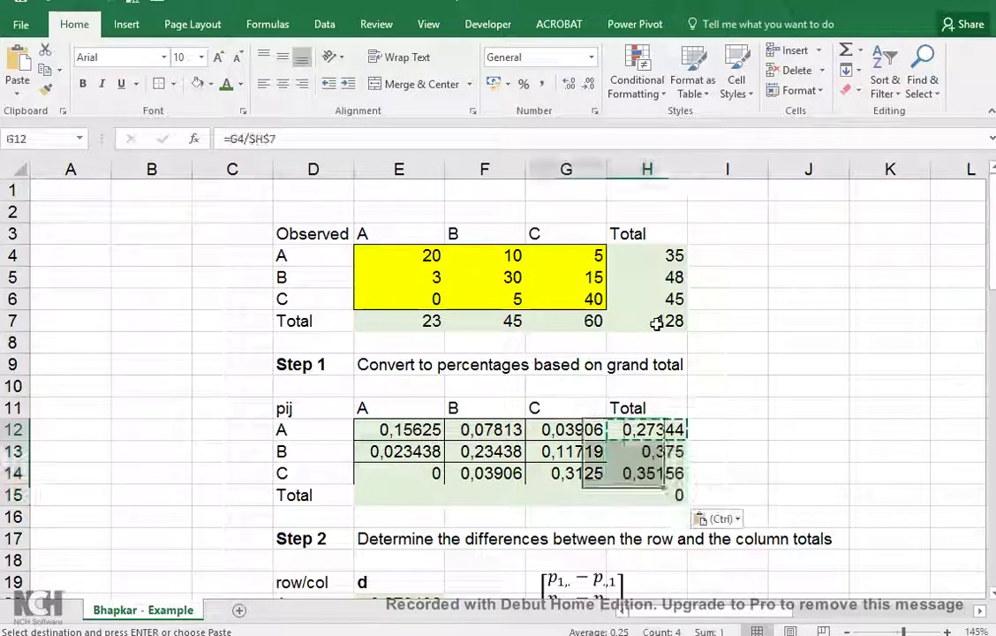
pyautogui.press('Left')
pyautogui.press('Left')
pyautogui.press('Down')
pyautogui.press('Down')
pyautogui.press('Down')
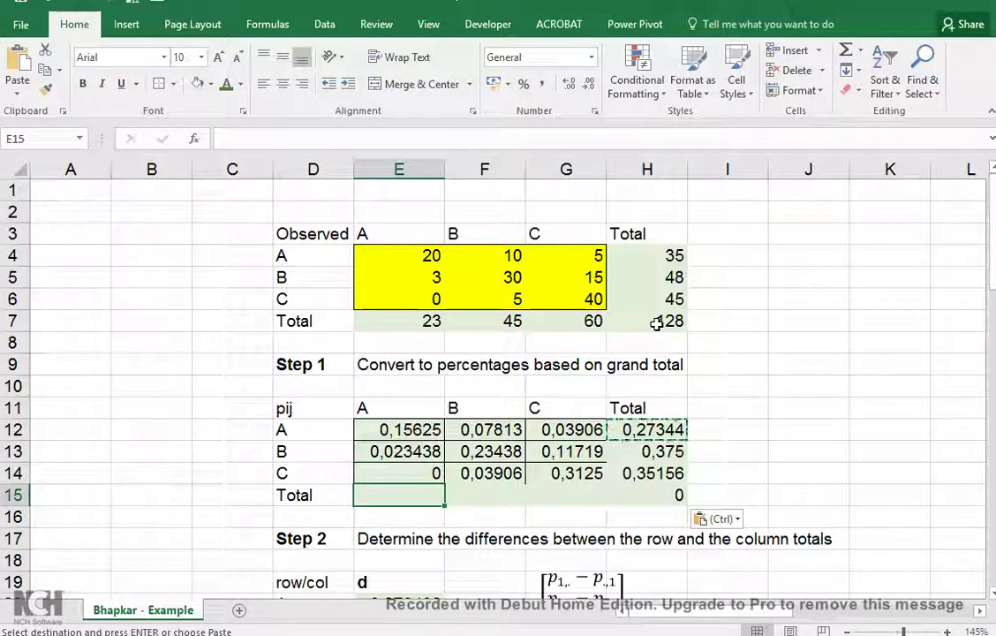
pyautogui.hotkey('alt', '=')
pyautogui.press('Return')
# Copy the column total formula from E15 across to F15:G15.
pyautogui.press('Up')
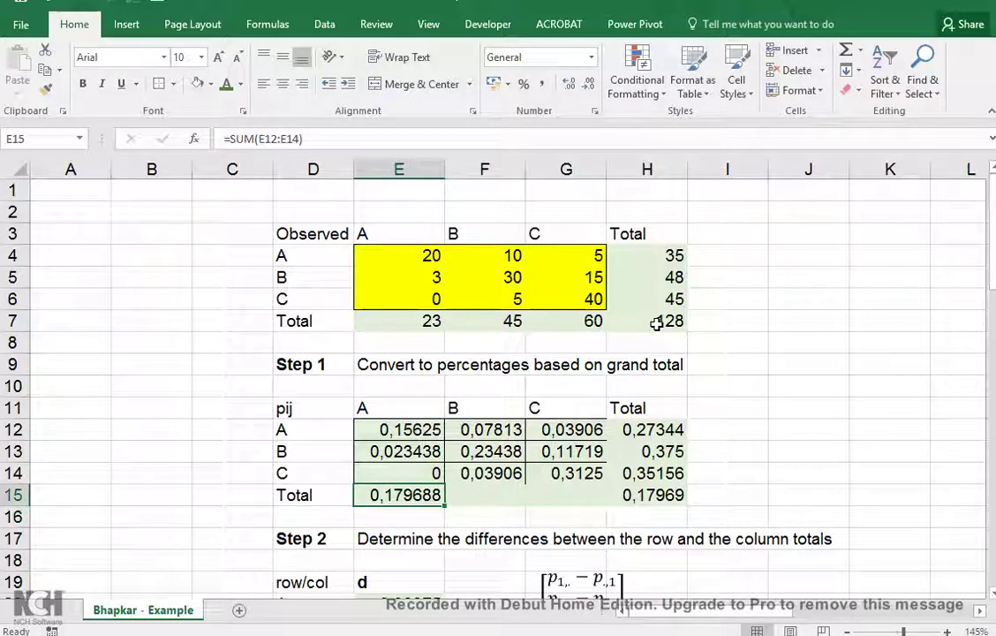
pyautogui.hotkey('ctrl', 'c')
pyautogui.hotkey('shift', 'Right')
pyautogui.hotkey('shift', 'Right')
pyautogui.hotkey('ctrl', 'v')
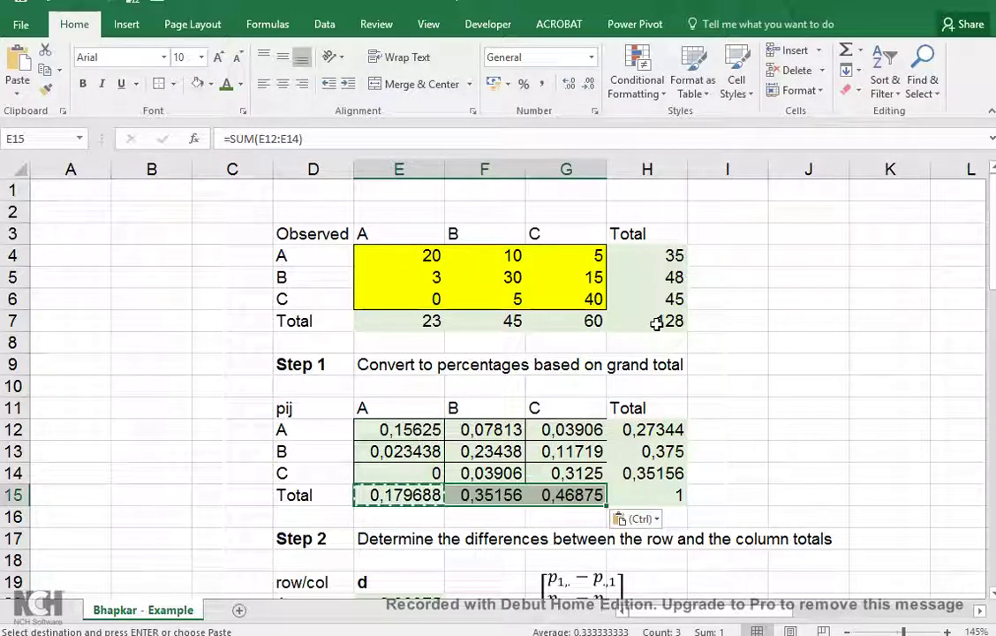
# Clear the existing d values for A, B and C in E20:E22.
pyautogui.scroll(-2, 750, 401)
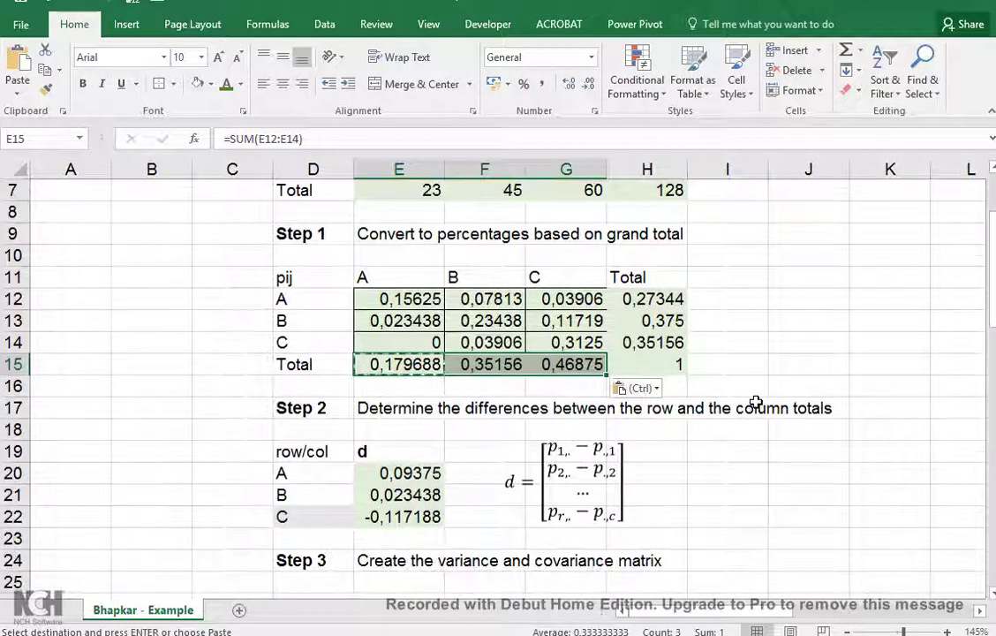
pyautogui.click(647, 299)
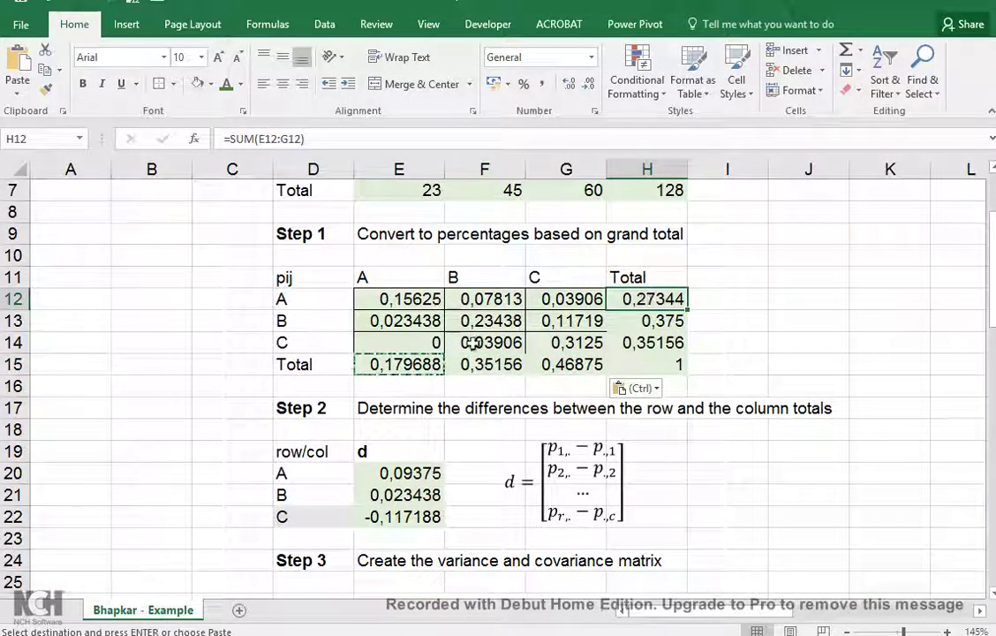
pyautogui.moveTo(395, 475); pyautogui.dragTo(398, 514)
pyautogui.press('Delete')
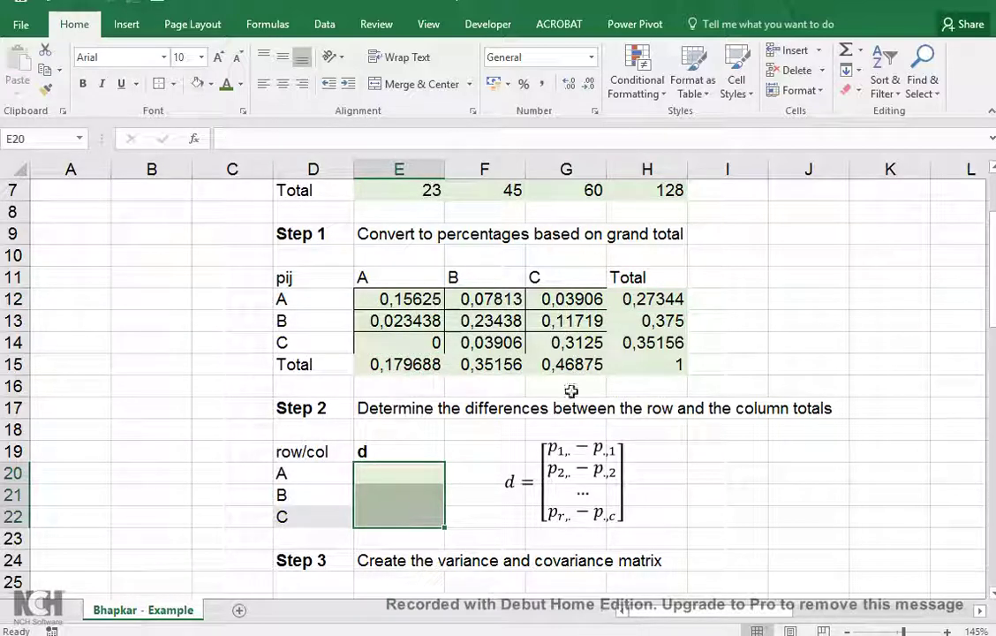
# Examine each pij row total in H12:H14 alongside its matching column total in E15:G15.
pyautogui.click(650, 300)
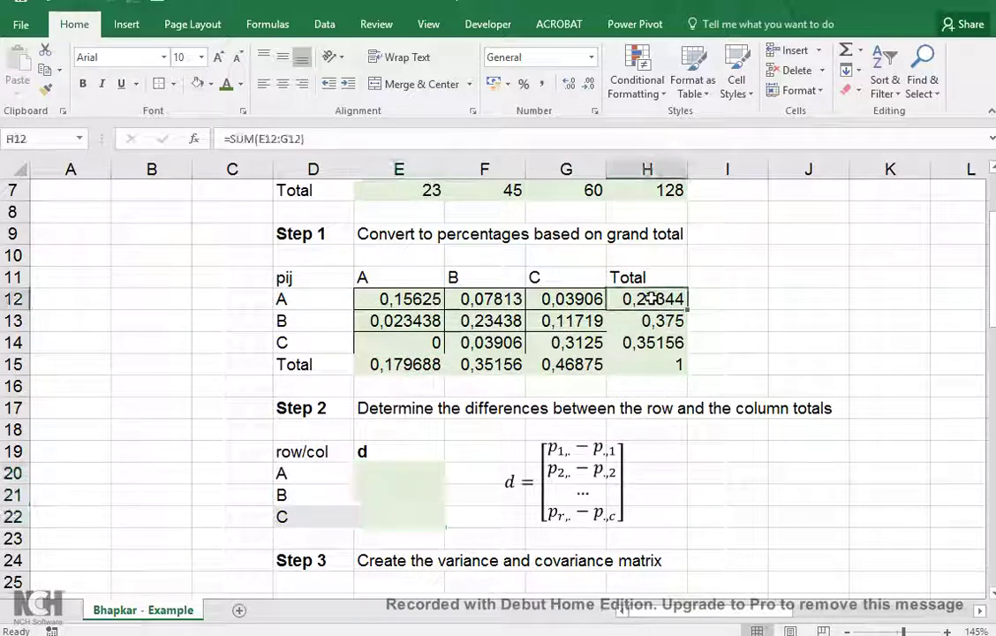
pyautogui.click(399, 366)
pyautogui.click(669, 319)
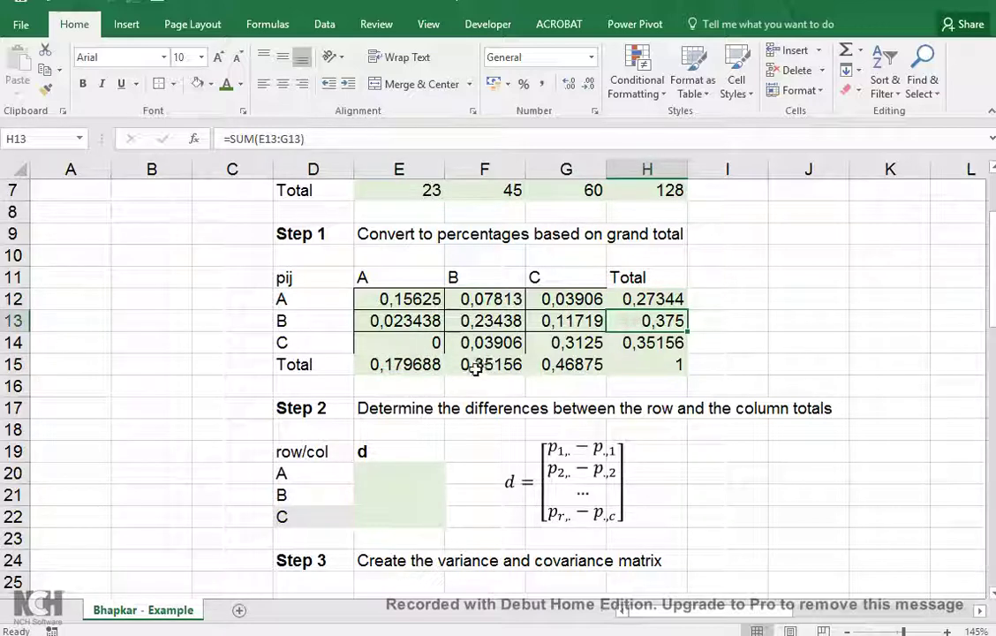
pyautogui.click(481, 366)
pyautogui.click(630, 343)
pyautogui.click(588, 366)
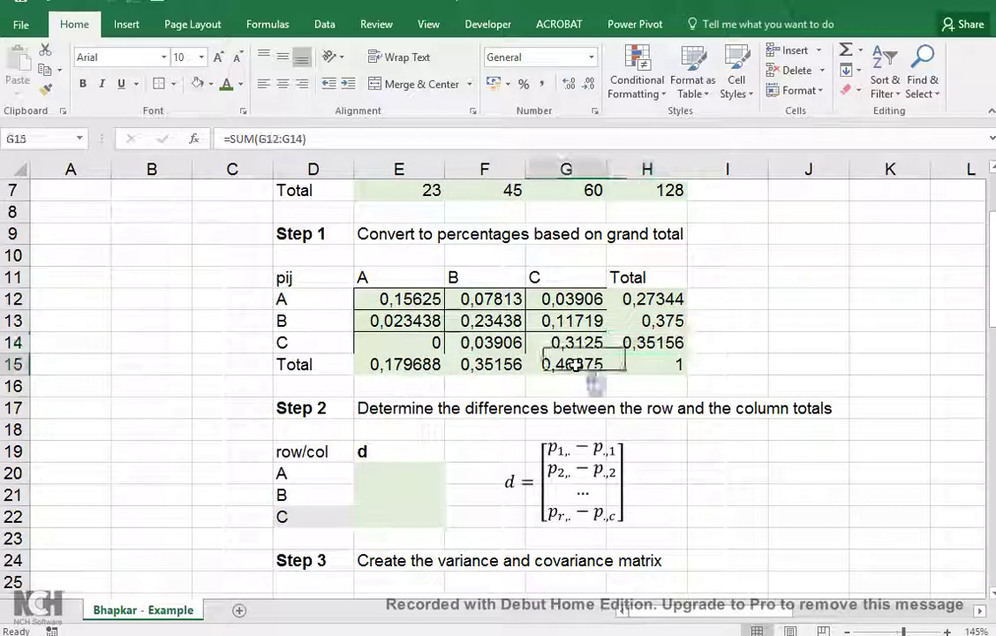
# Enter the formula =H12-E15 in E20 as category A's difference between row and column totals.
pyautogui.click(397, 475)
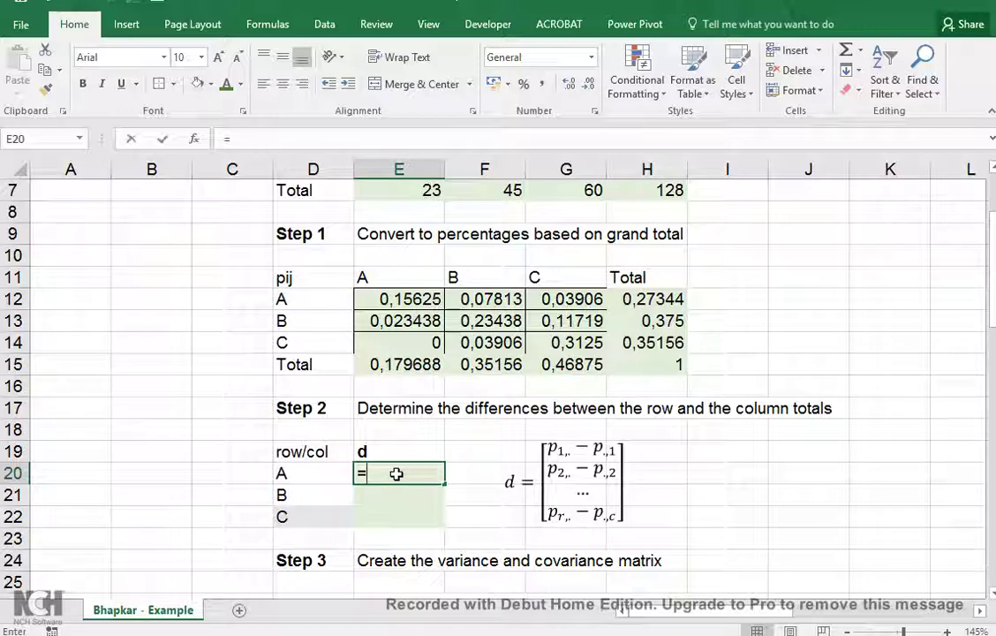
pyautogui.write('=')
pyautogui.click(637, 299)
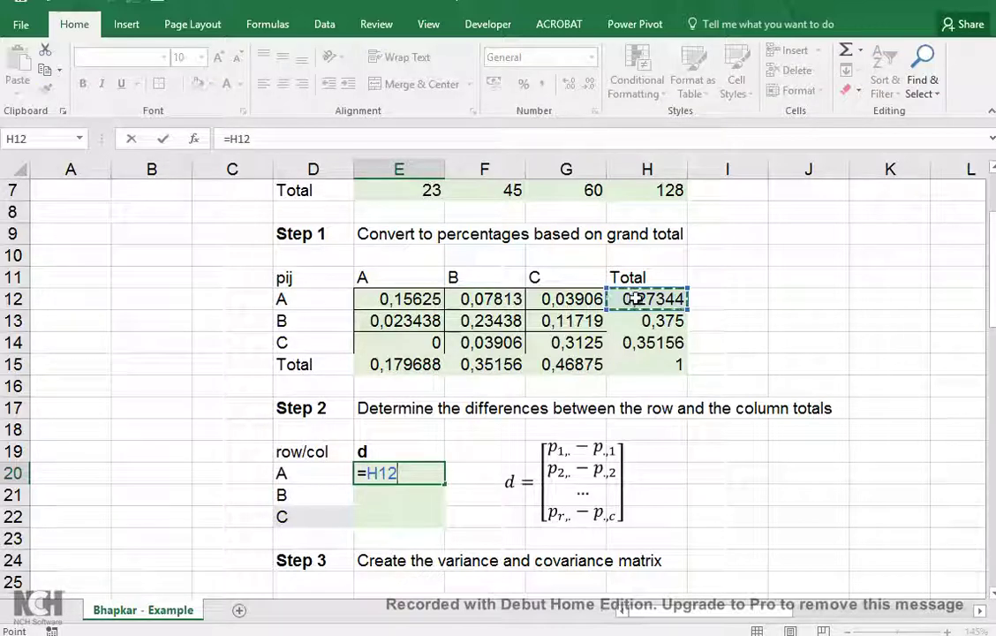
pyautogui.write('-')
pyautogui.click(389, 365)
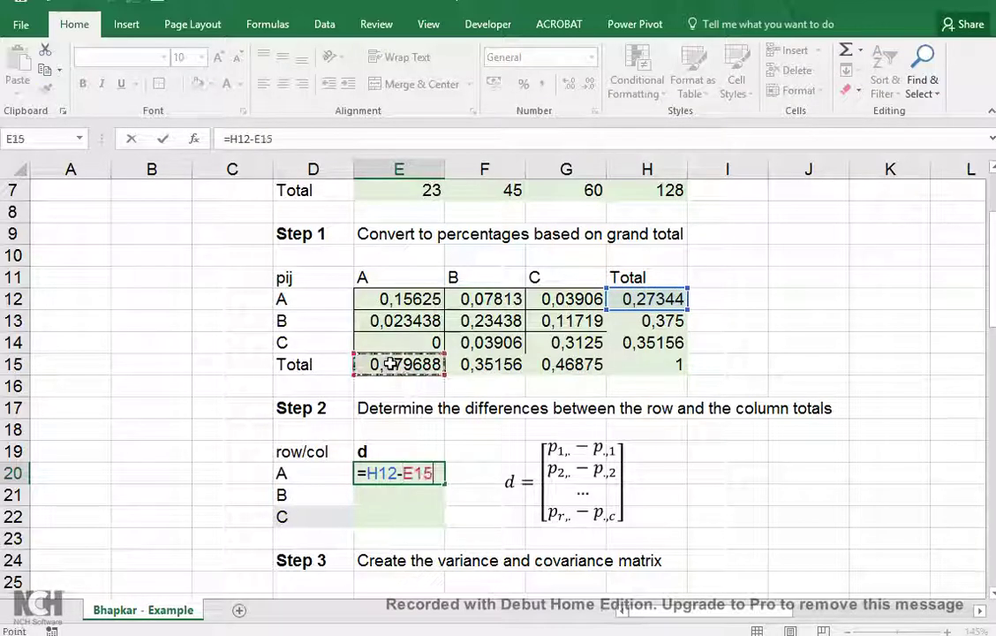
pyautogui.press('Return')
# Enter the formula =H13-F15 in E21 as category B's difference between row and column totals.
pyautogui.write('=')
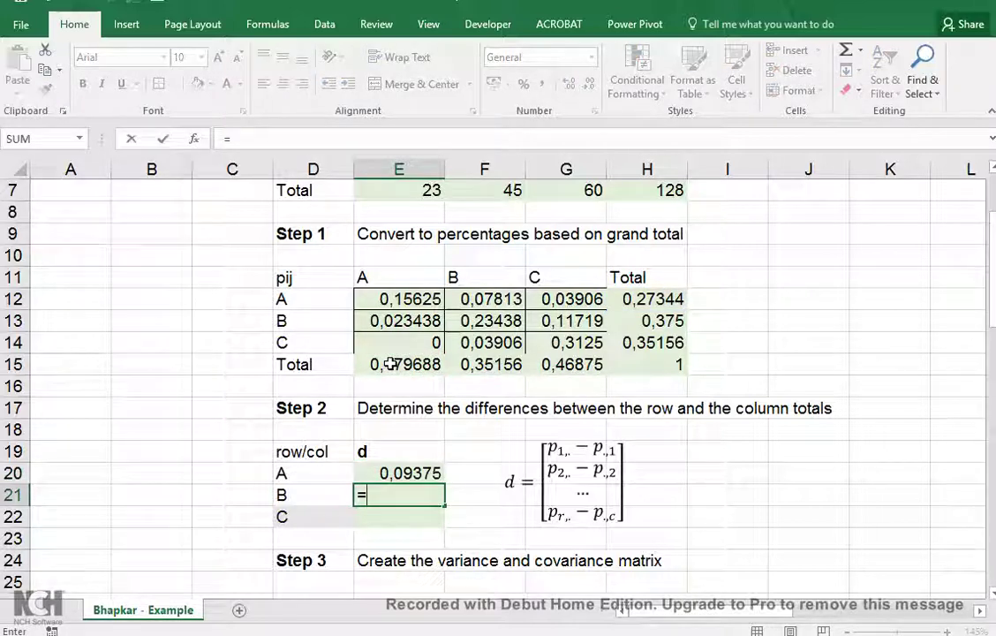
pyautogui.click(638, 321)
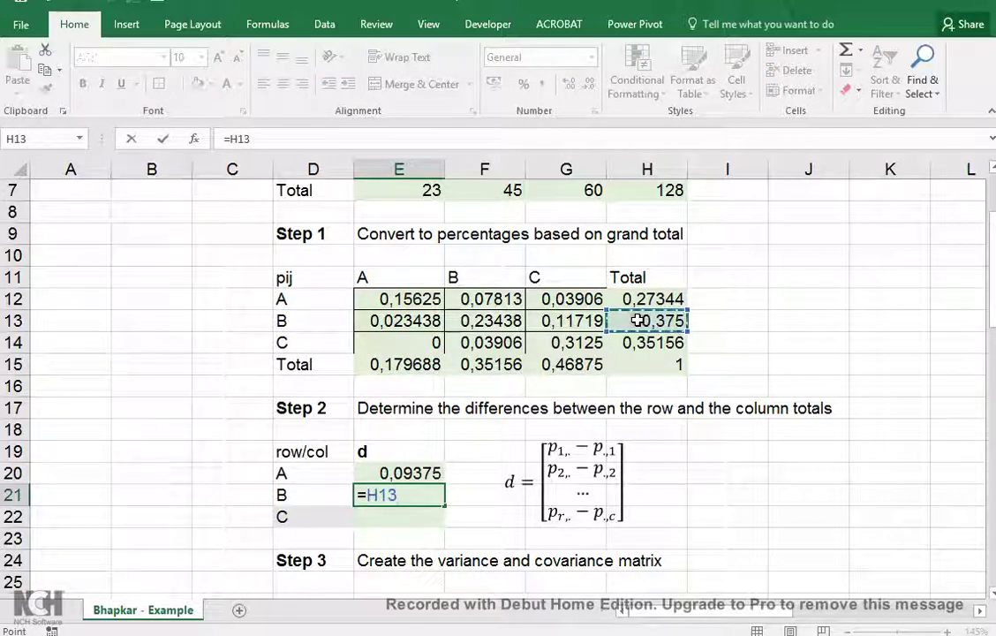
pyautogui.write('-')
pyautogui.click(481, 366)
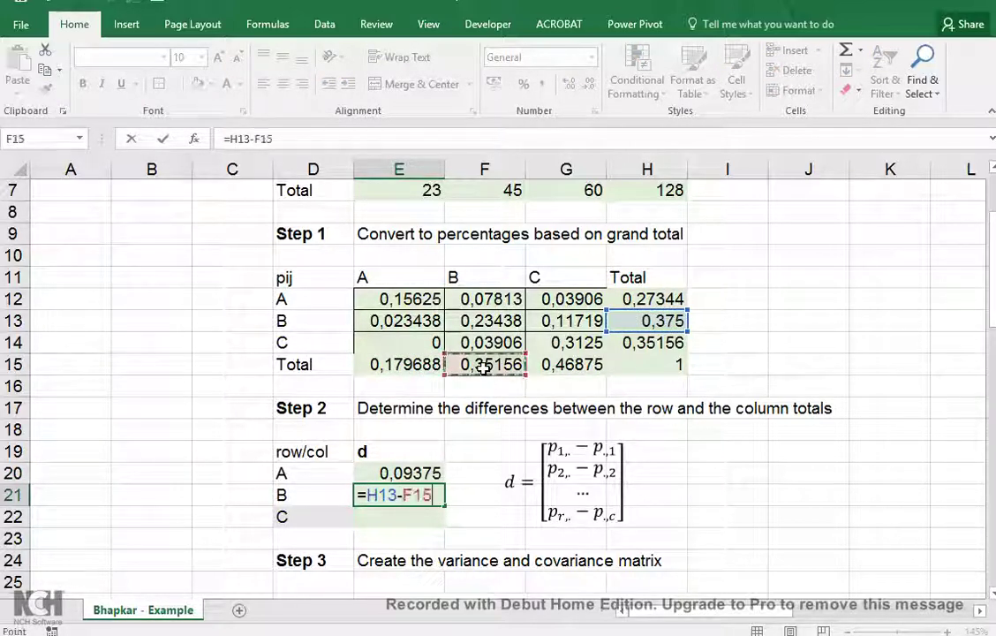
pyautogui.press('Return')
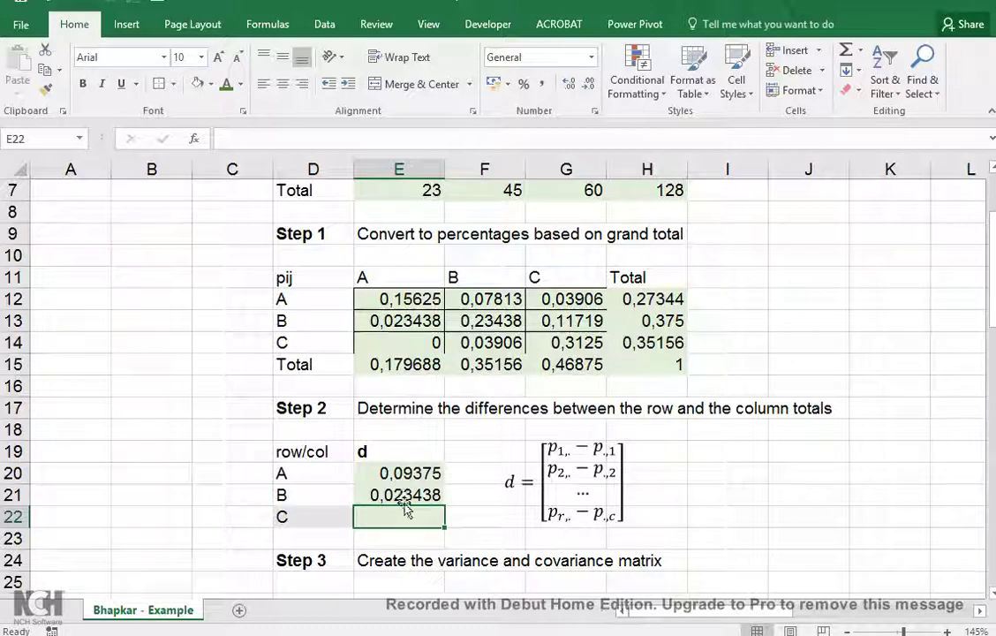
# Start the first diagonal value of matrix S by entering =H12+E15 in E30, adding category A's row and column totals.
pyautogui.scroll(-2, 487, 450)
pyautogui.scroll(-3, 487, 450)
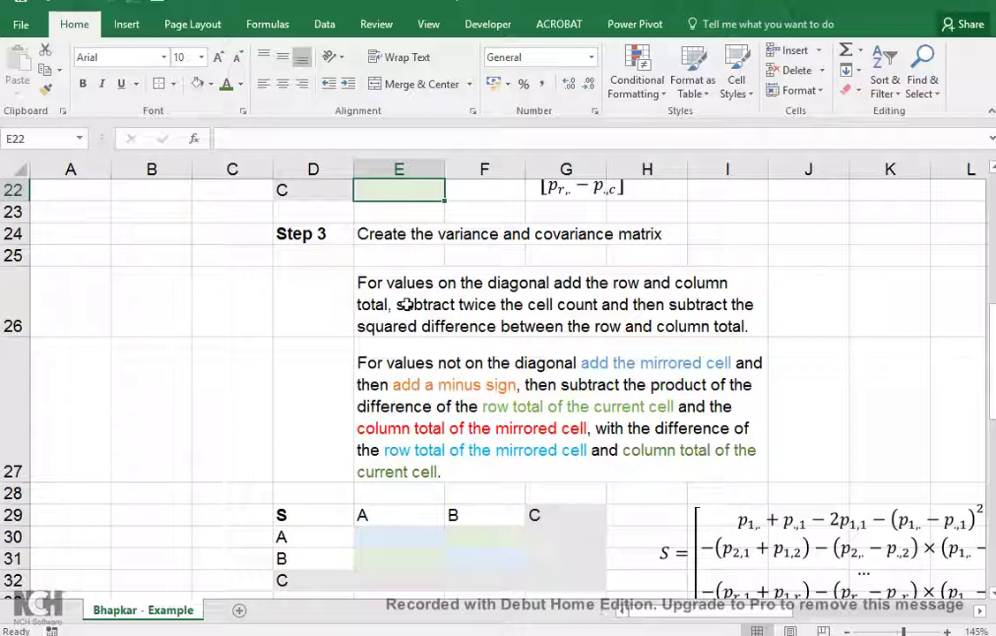
pyautogui.click(403, 304)
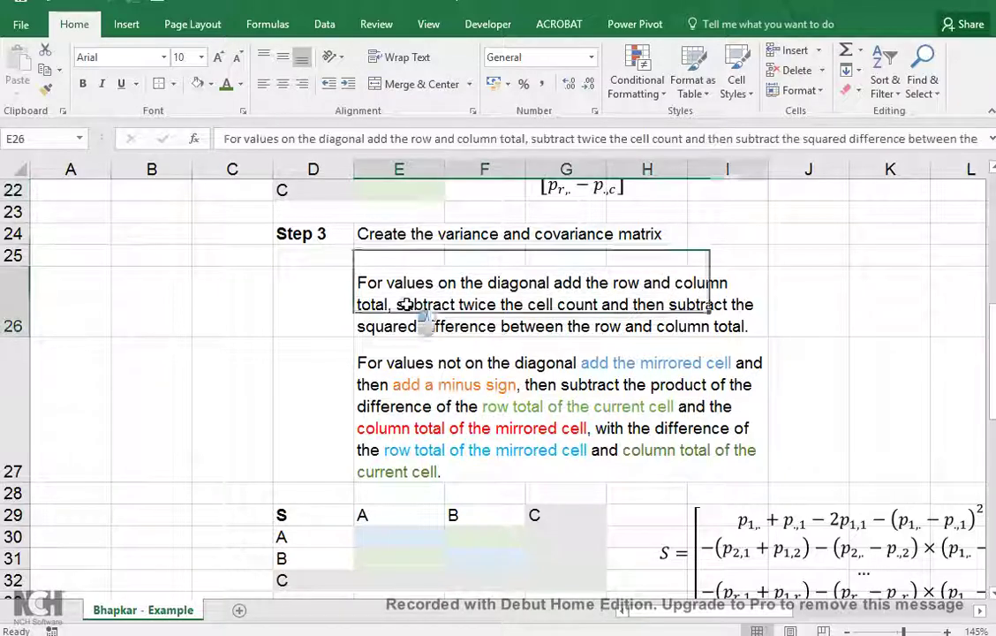
pyautogui.click(391, 530)
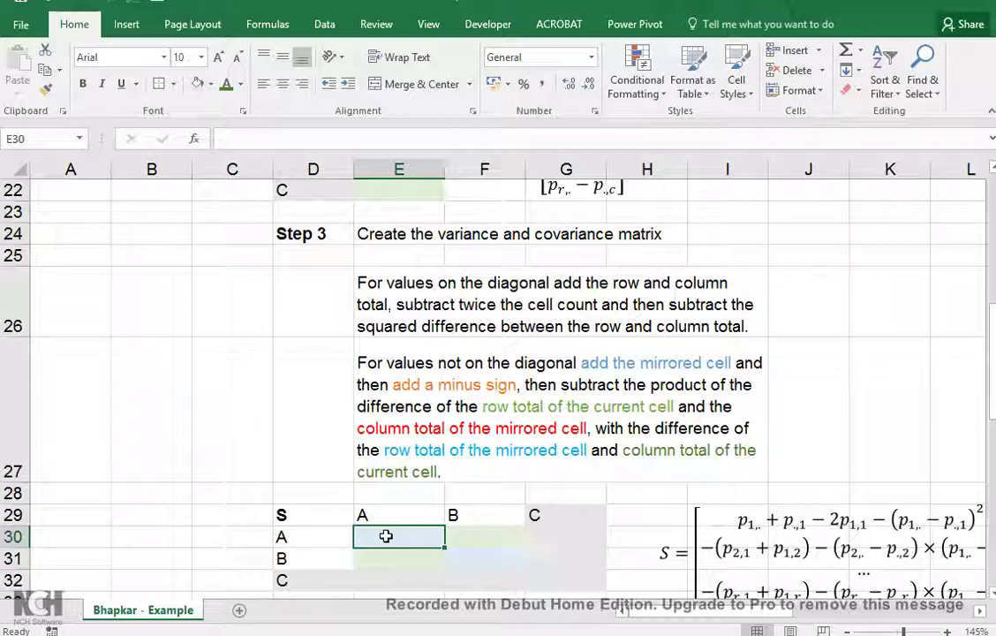
pyautogui.write('=')
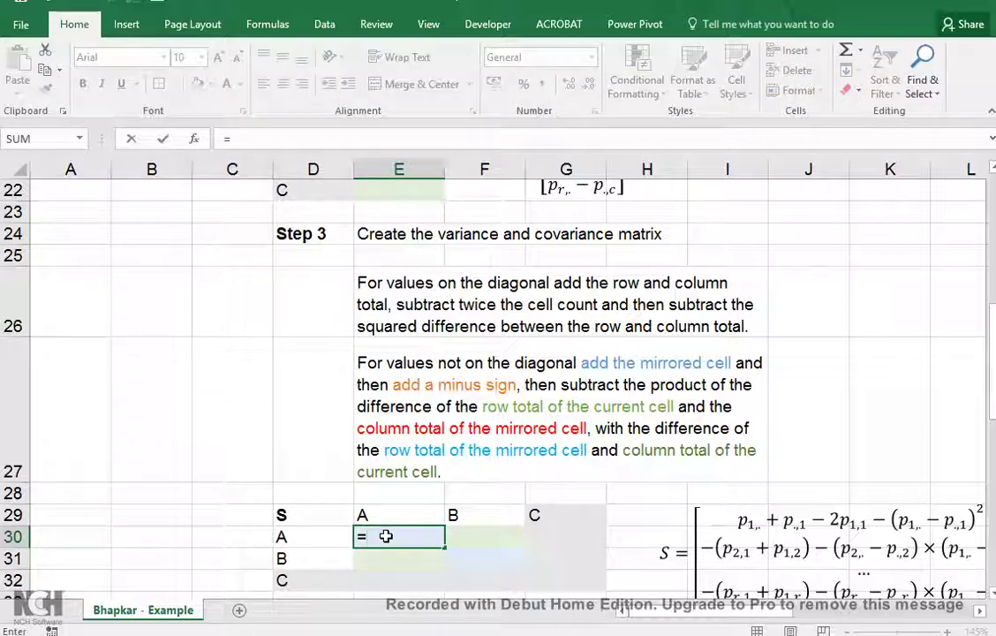
pyautogui.scroll(5, 386, 536)
pyautogui.scroll(2, 386, 537)
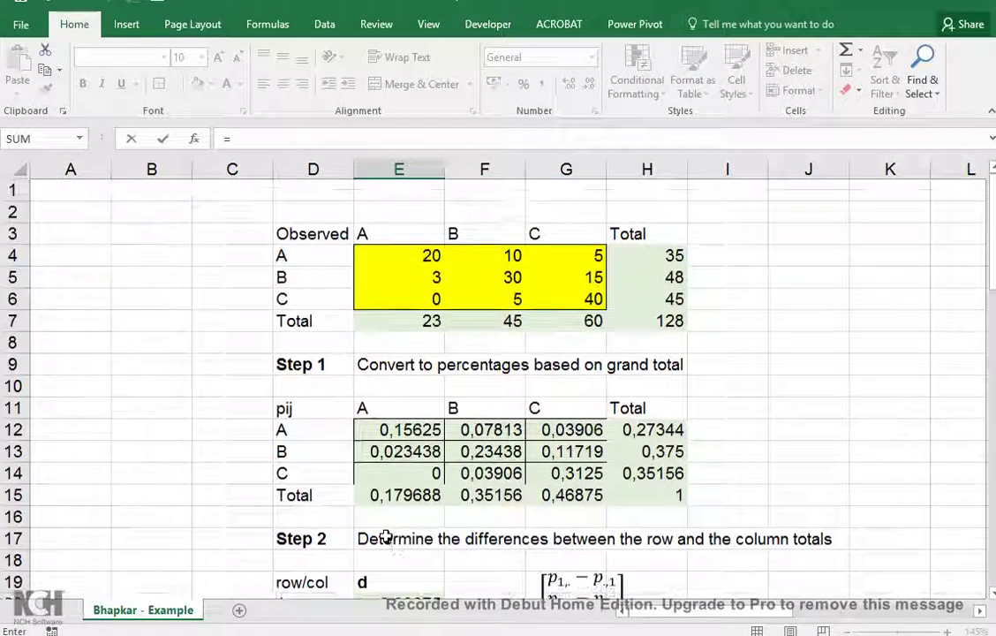
pyautogui.click(646, 430)
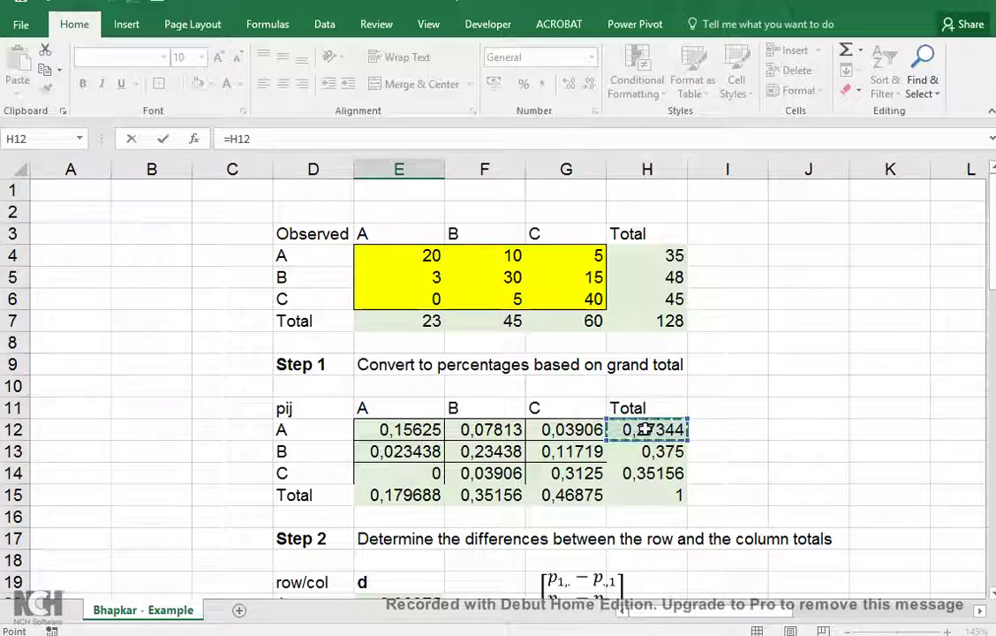
pyautogui.write('+')
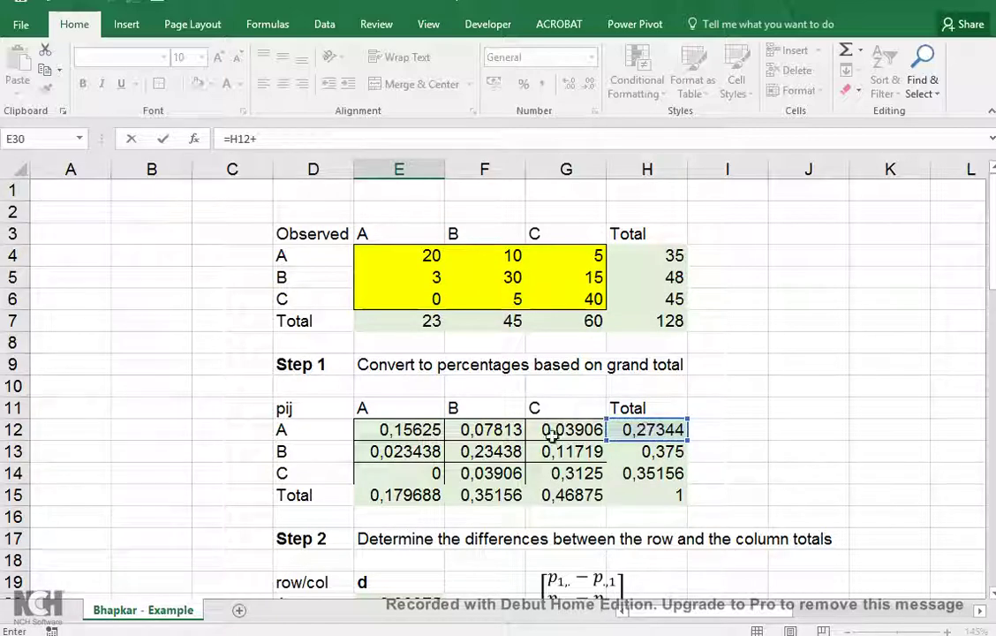
pyautogui.click(394, 494)
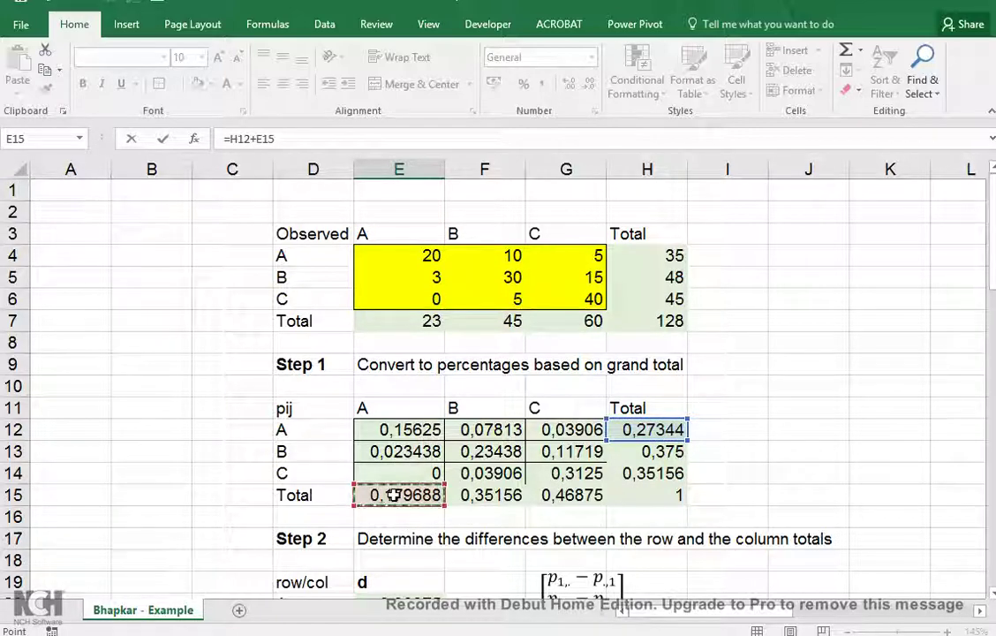
pyautogui.press('Return')
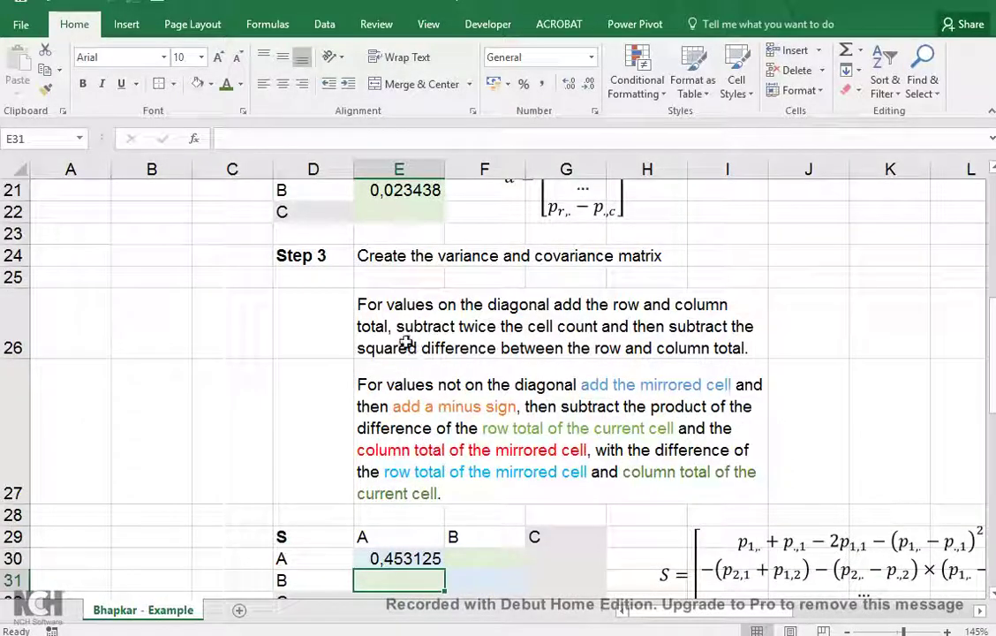
# Extend the E30 formula to =H12+E15-2*E12 so that it subtracts twice the A-A cell proportion.
pyautogui.click(371, 338)
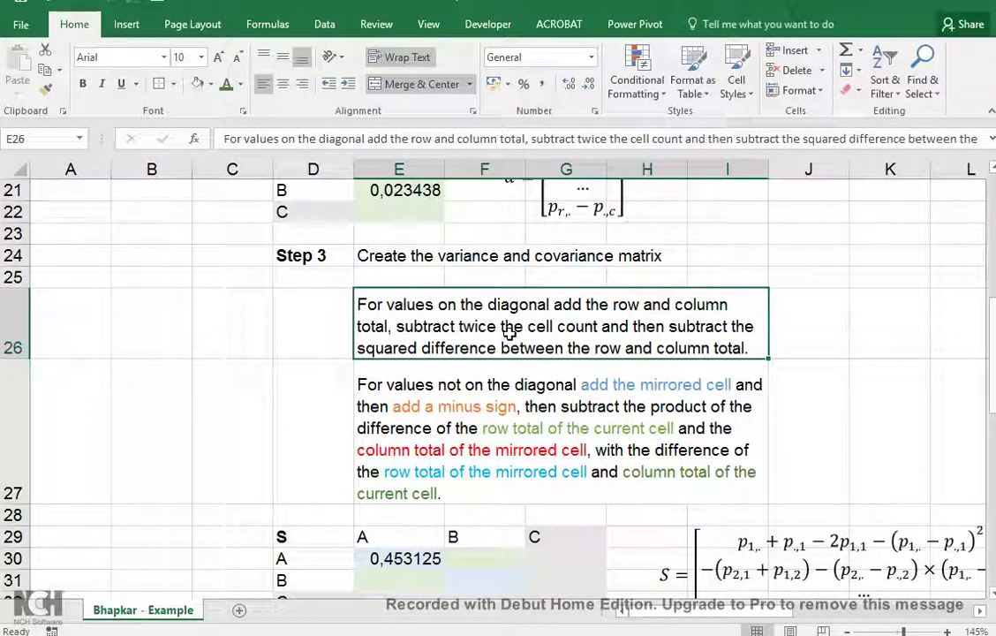
pyautogui.click(427, 556)
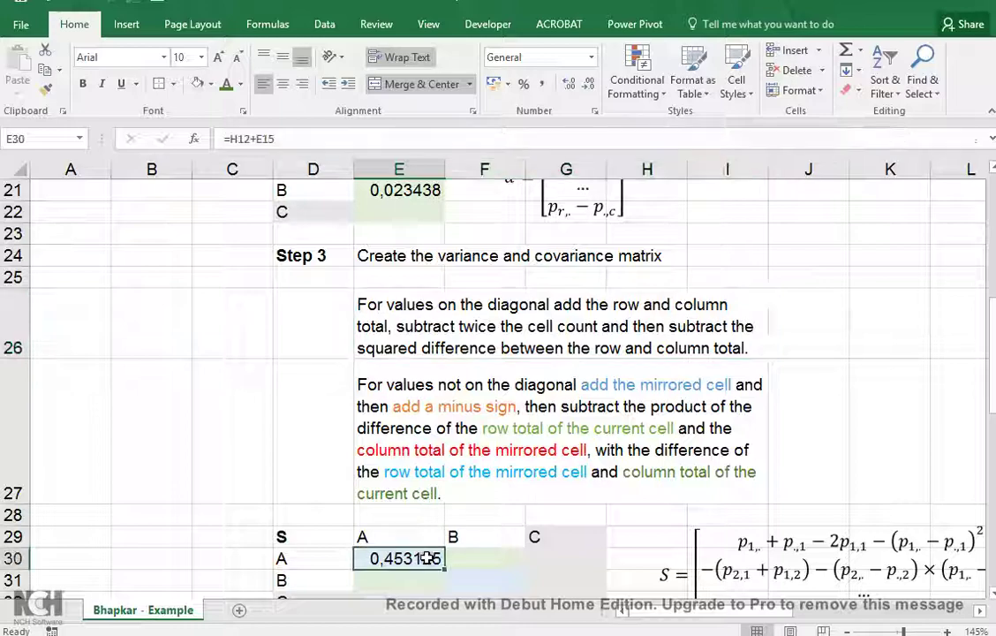
pyautogui.doubleClick(439, 559)
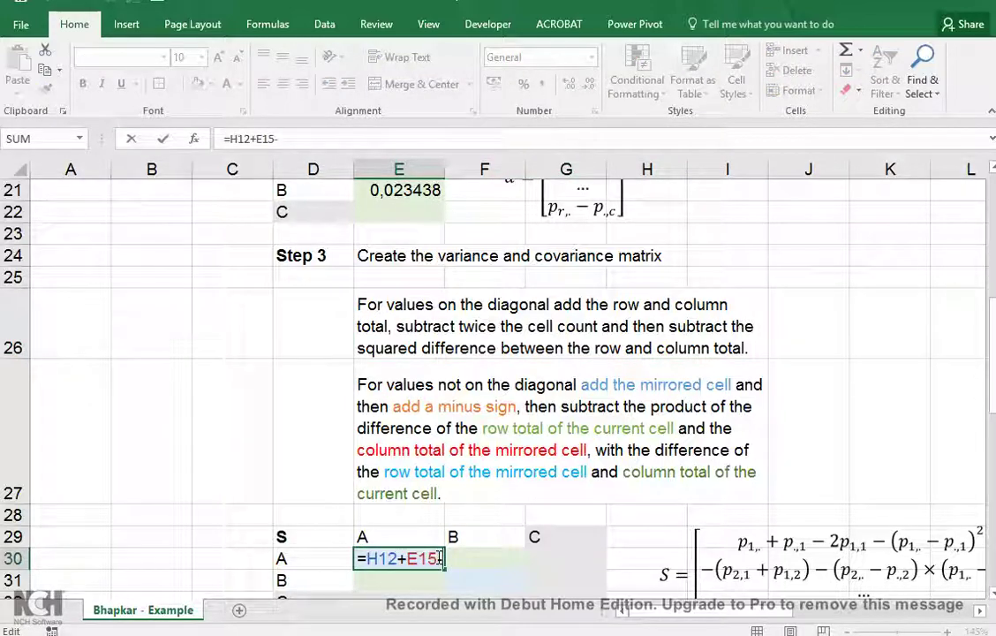
pyautogui.scroll(6, 448, 494)
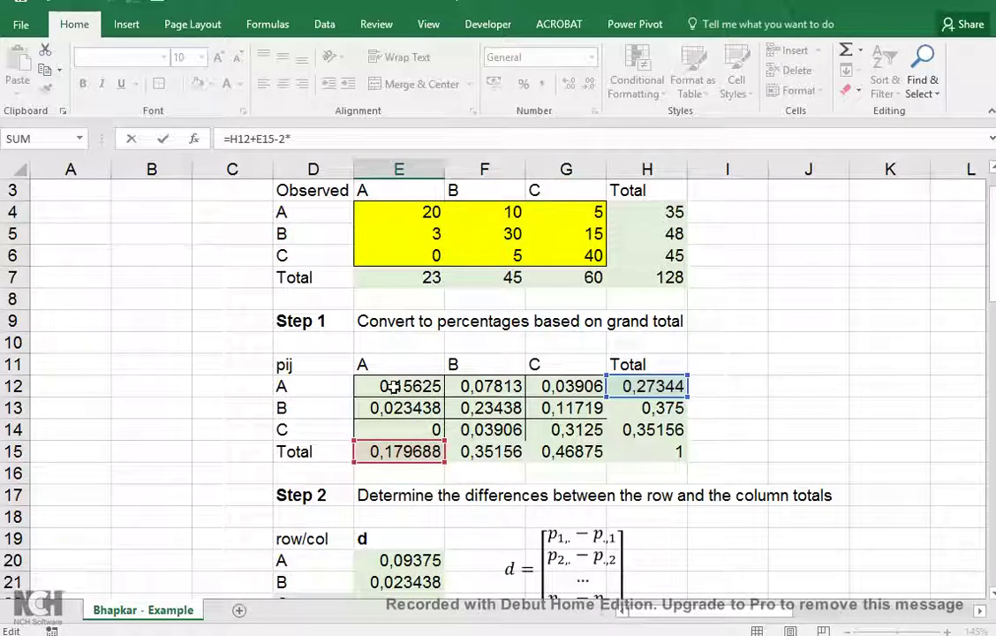
pyautogui.write('-2*')
pyautogui.click(393, 386)
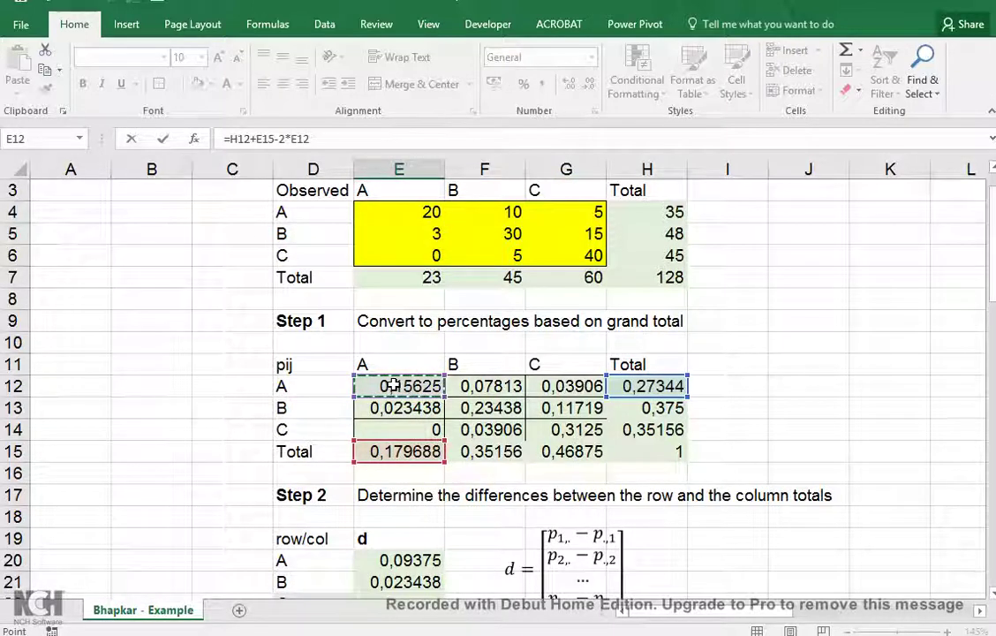
pyautogui.press('Return')
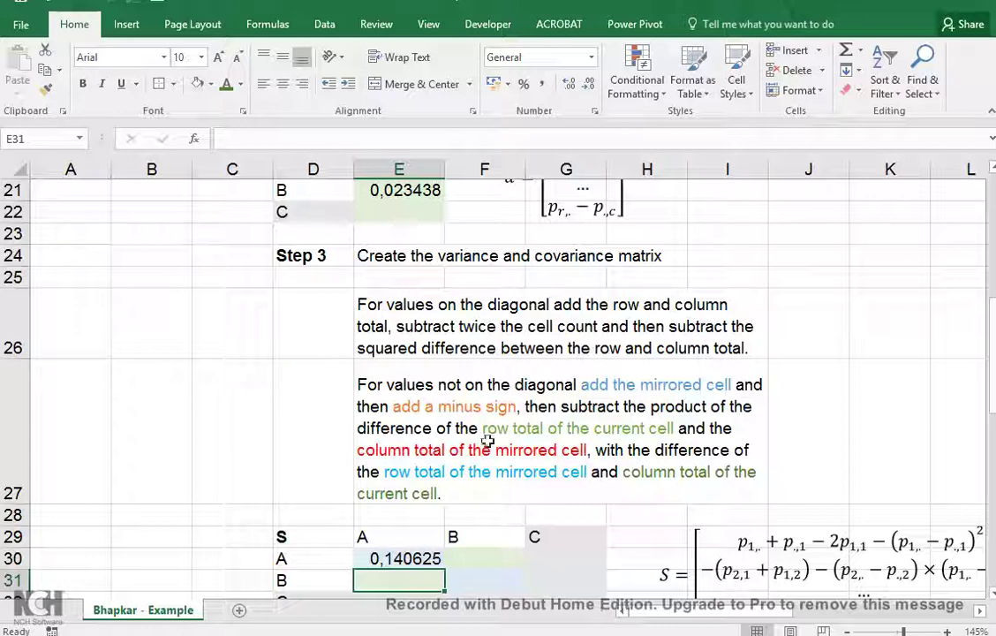
# Extend the E30 formula by subtracting the squared difference (H12-E15)^2, reusing a copy of its H12+E15 term with the plus changed to minus.
pyautogui.click(423, 559)
pyautogui.doubleClick(435, 558)
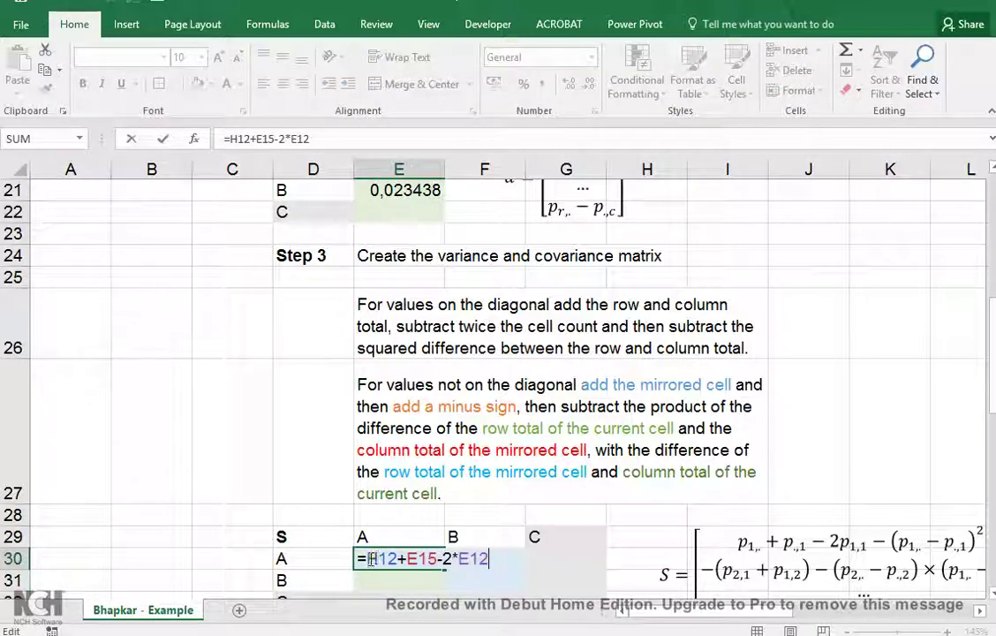
pyautogui.moveTo(366, 559); pyautogui.dragTo(439, 560)
pyautogui.hotkey('ctrl', 'c')
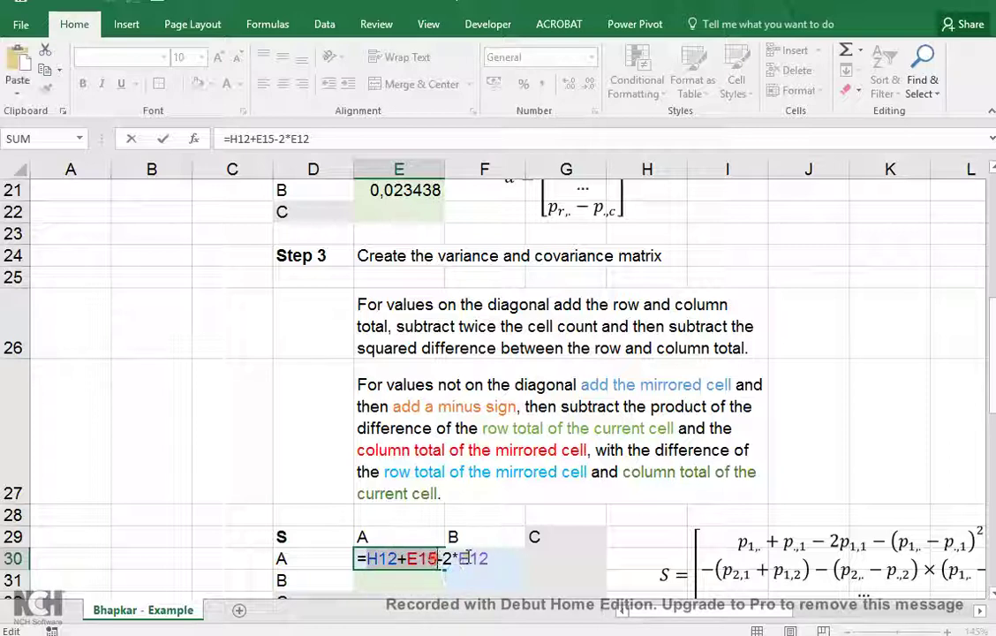
pyautogui.click(514, 563)
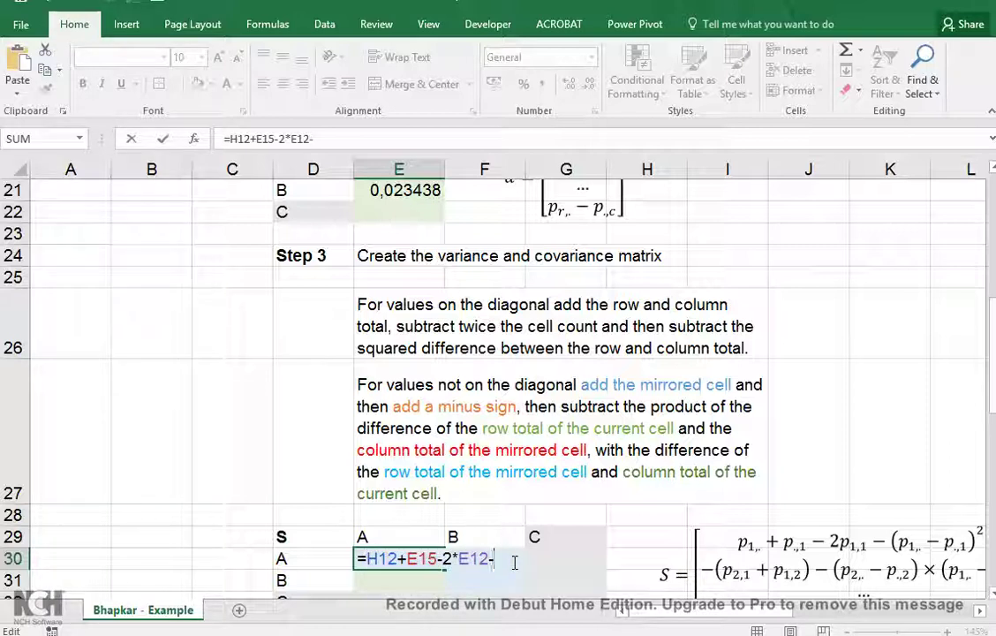
pyautogui.write('-(')
pyautogui.hotkey('ctrl', 'v')
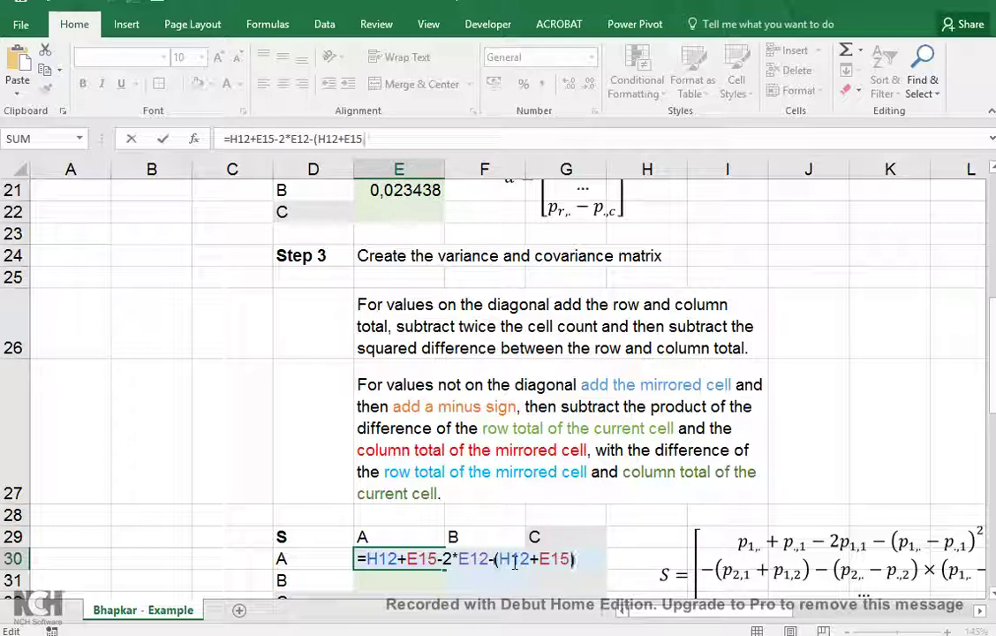
pyautogui.click(538, 563)
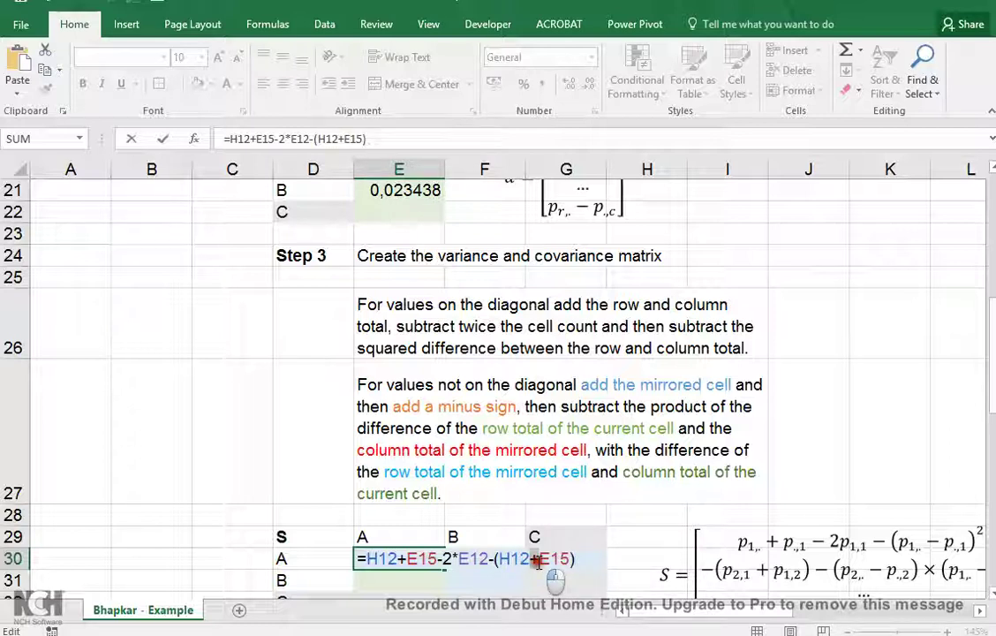
pyautogui.write('-')
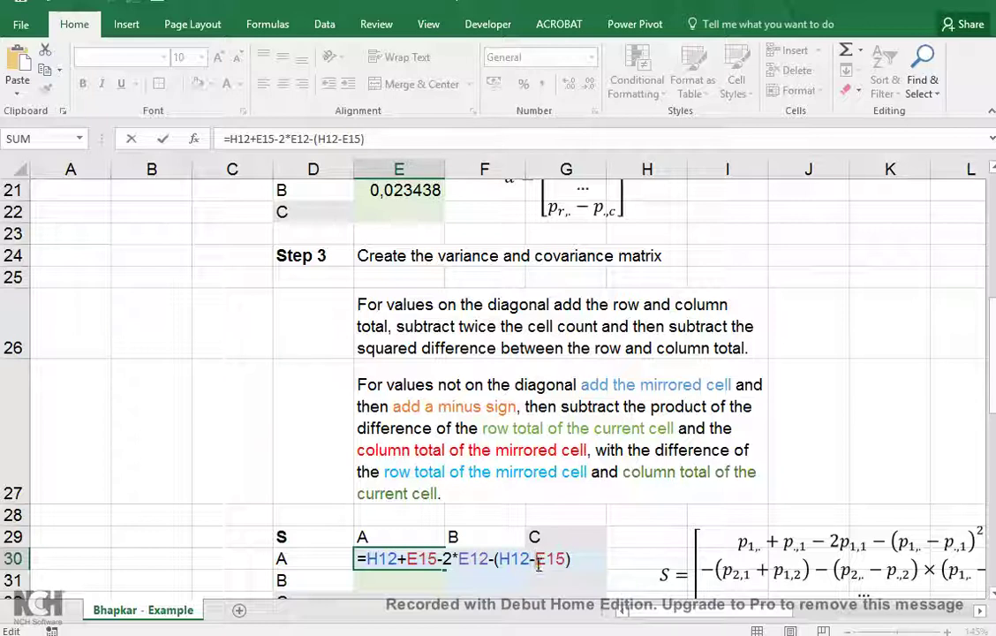
pyautogui.click(573, 559)
pyautogui.press('Return')
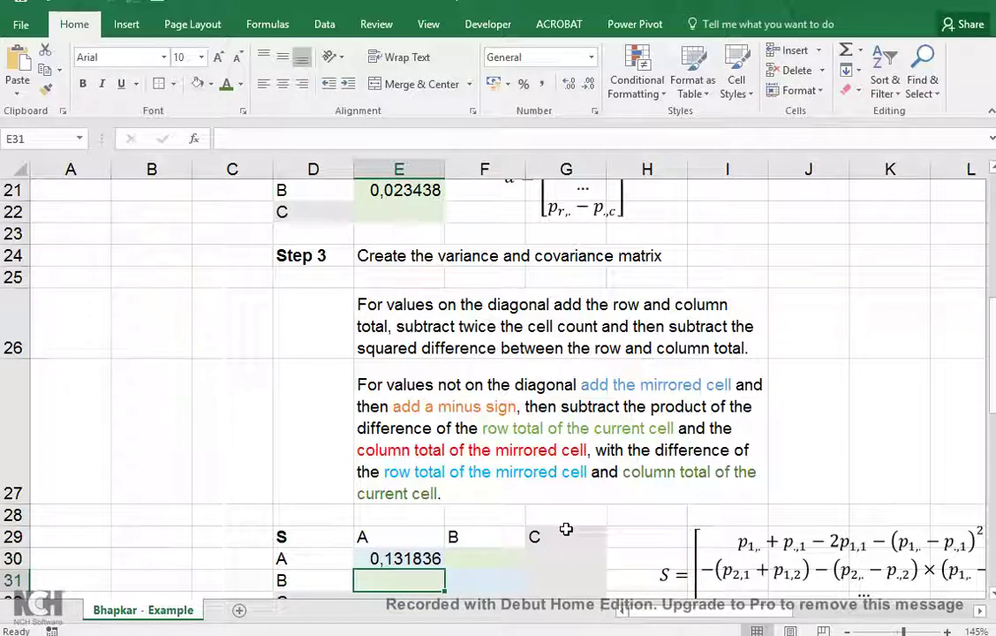
# Start matrix S's B-B diagonal value in F31 with =H13+F15-2*F13, subtracting twice the B-B proportion from category B's row and column totals.
pyautogui.scroll(-1, 566, 529)
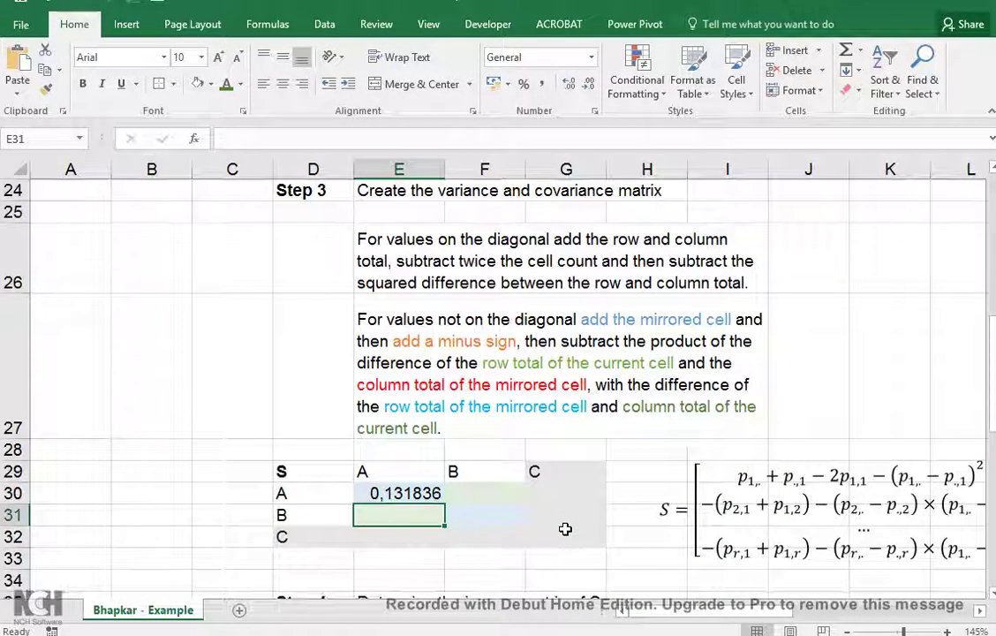
pyautogui.click(473, 515)
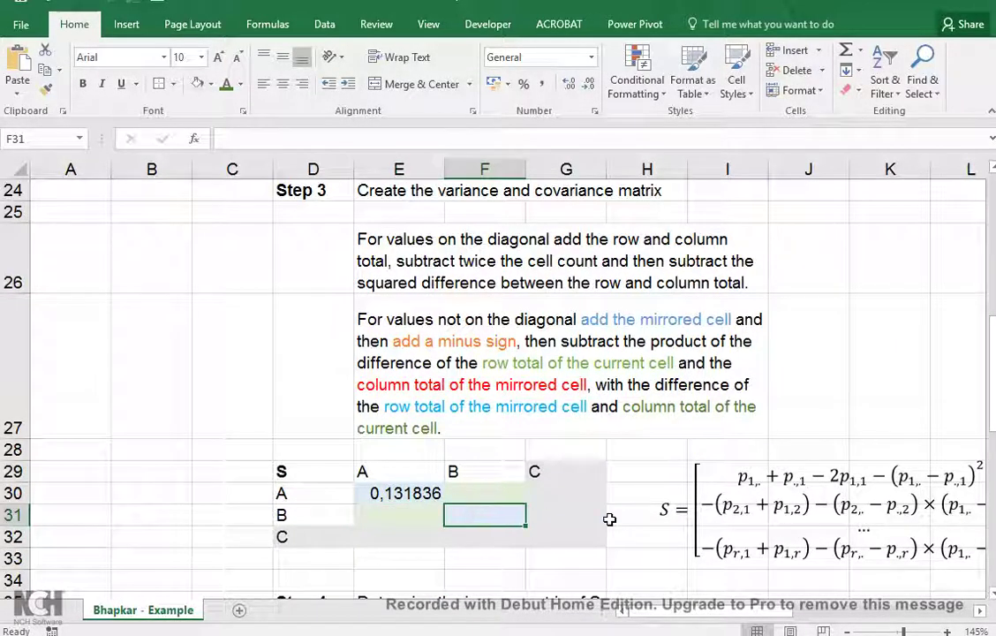
pyautogui.write('=')
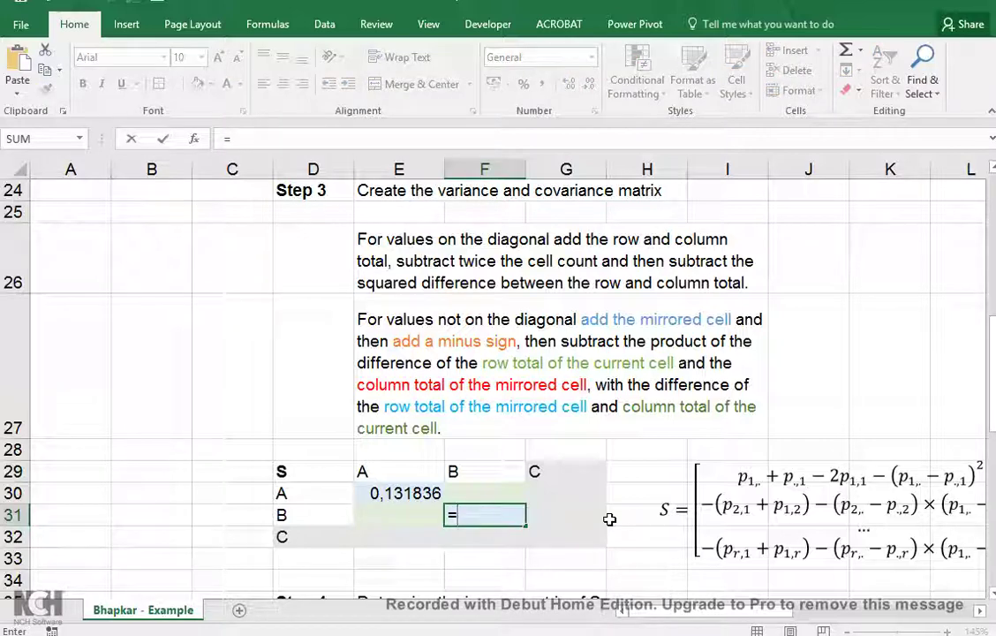
pyautogui.scroll(8, 608, 519)
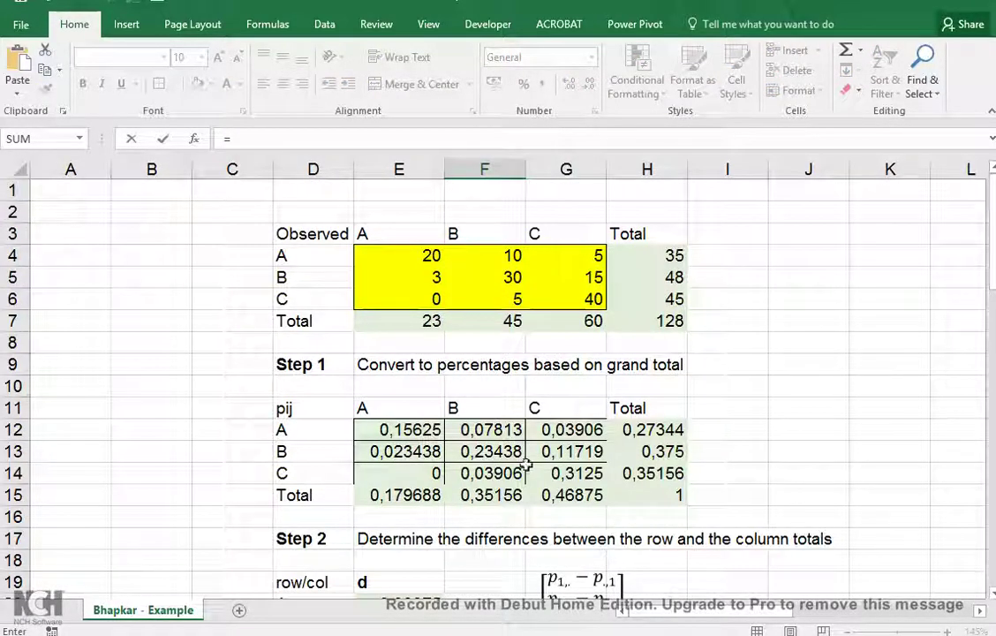
pyautogui.click(667, 450)
pyautogui.write('+')
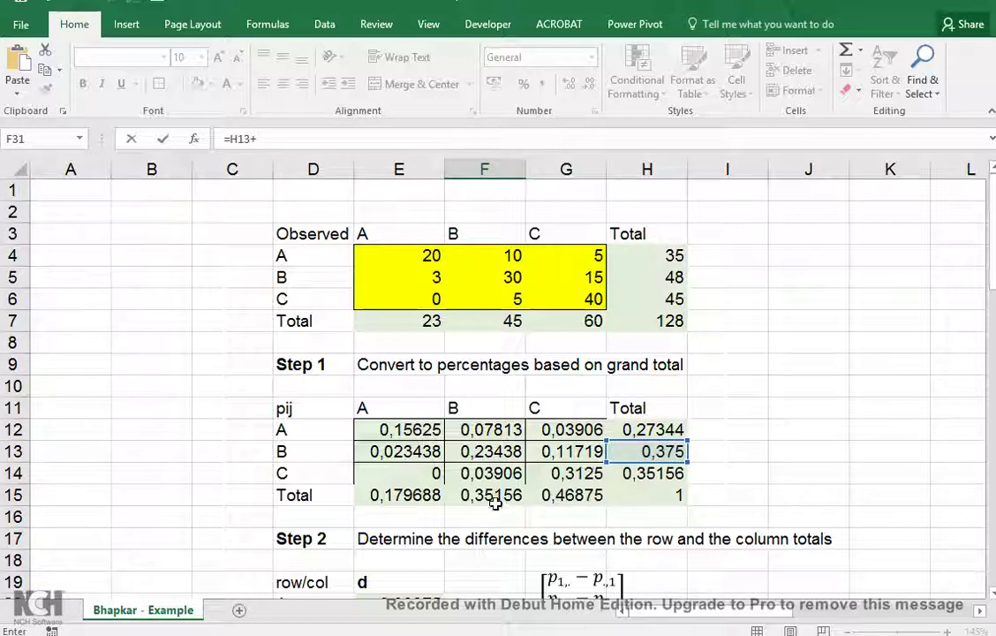
pyautogui.click(488, 496)
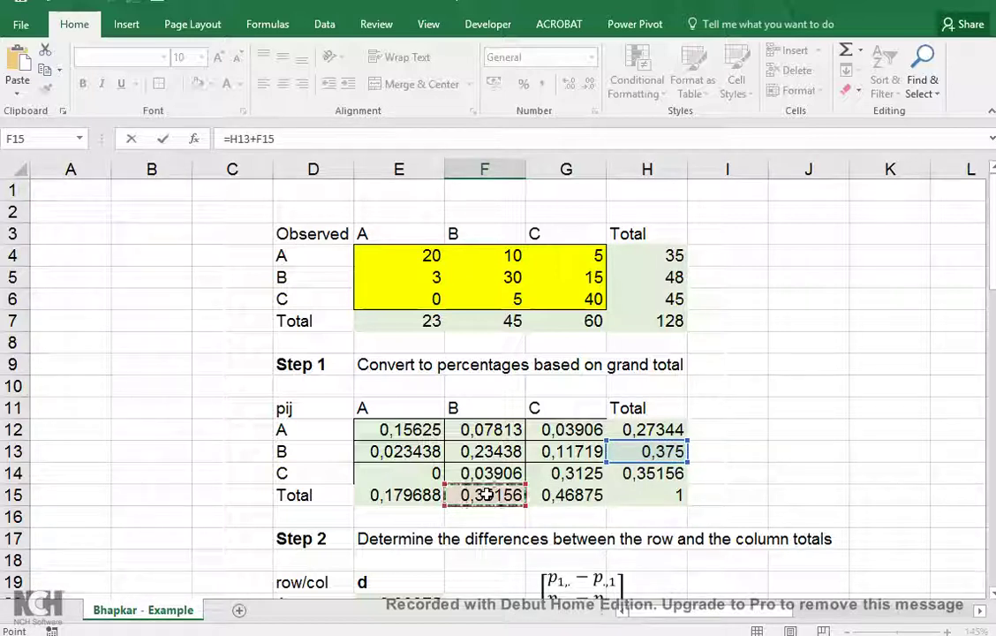
pyautogui.write('-')
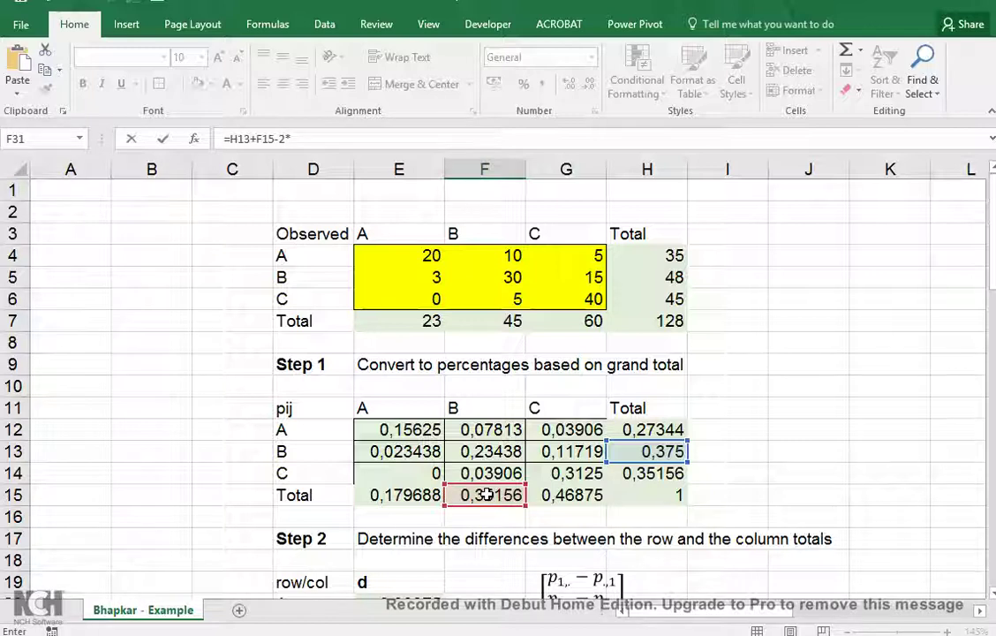
pyautogui.write('2*')
pyautogui.click(484, 451)
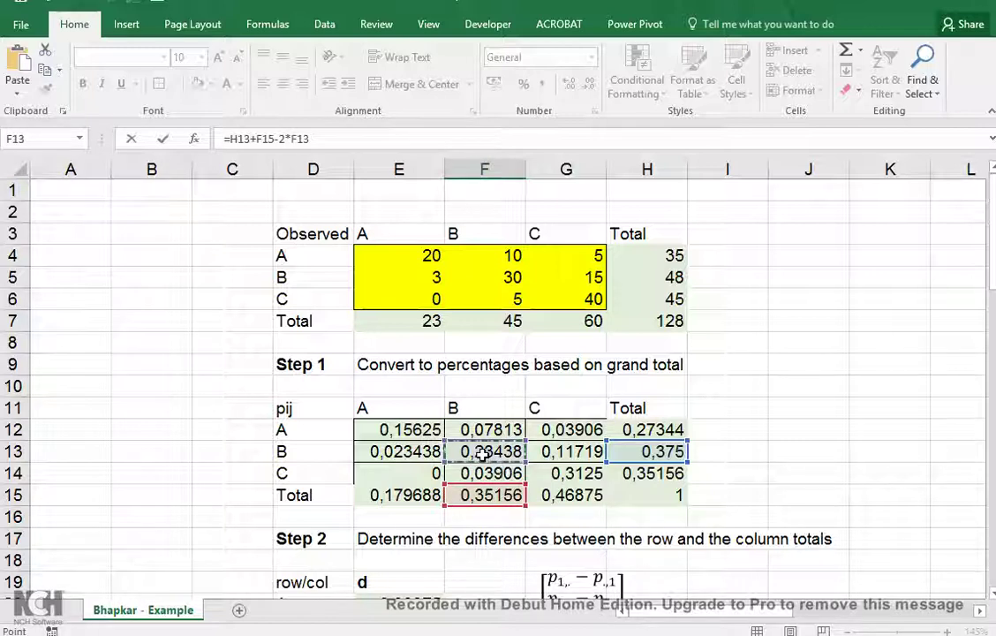
# Complete the F31 formula by subtracting the squared difference of category B's totals, (H13-F15)^2, and review the entered formula.
pyautogui.write('-')
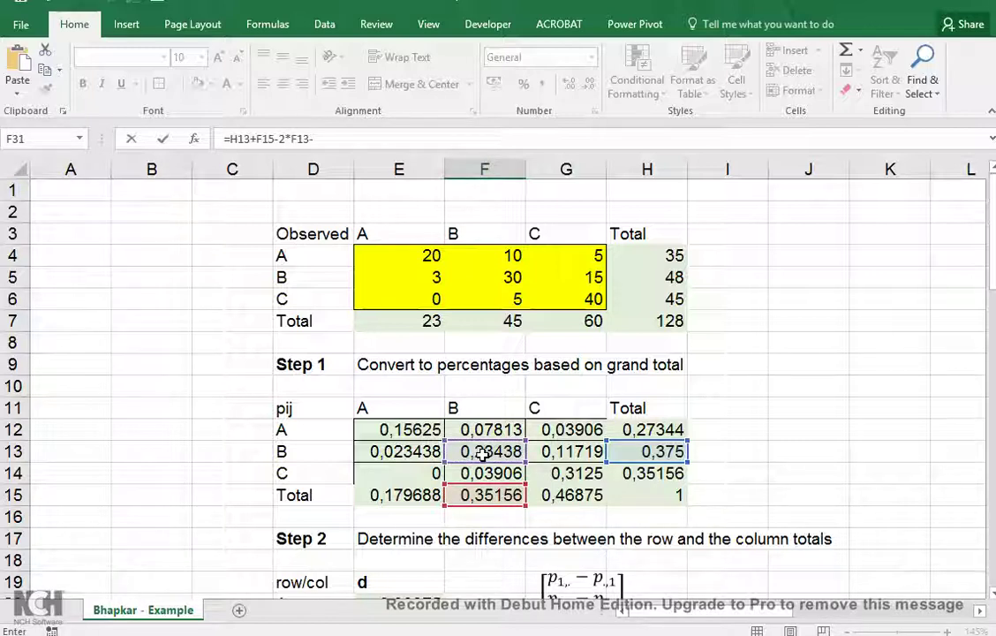
pyautogui.write('(')
pyautogui.click(629, 451)
pyautogui.write('-')
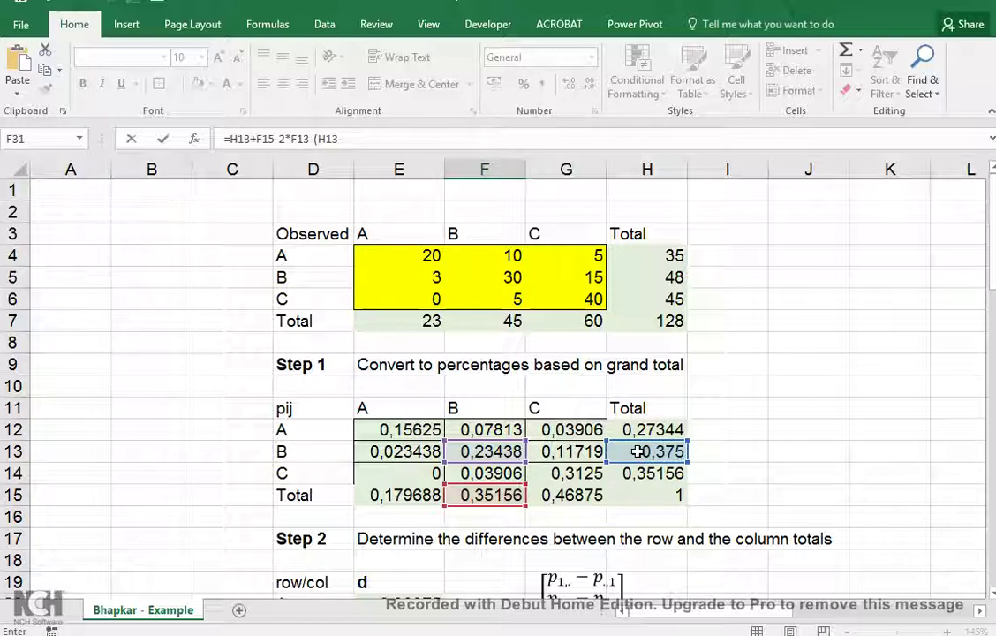
pyautogui.click(494, 496)
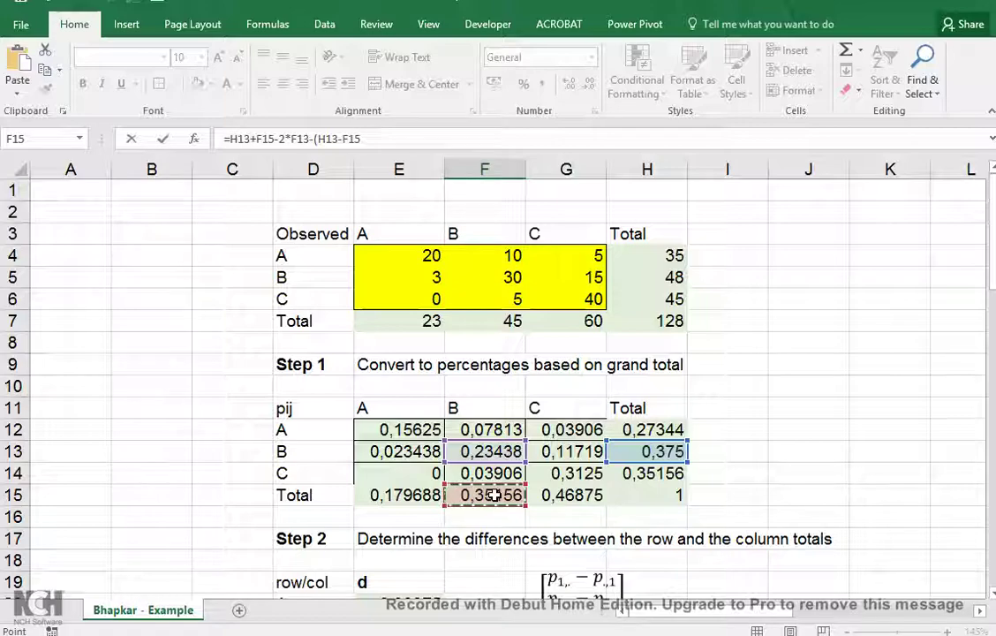
pyautogui.write(')^')
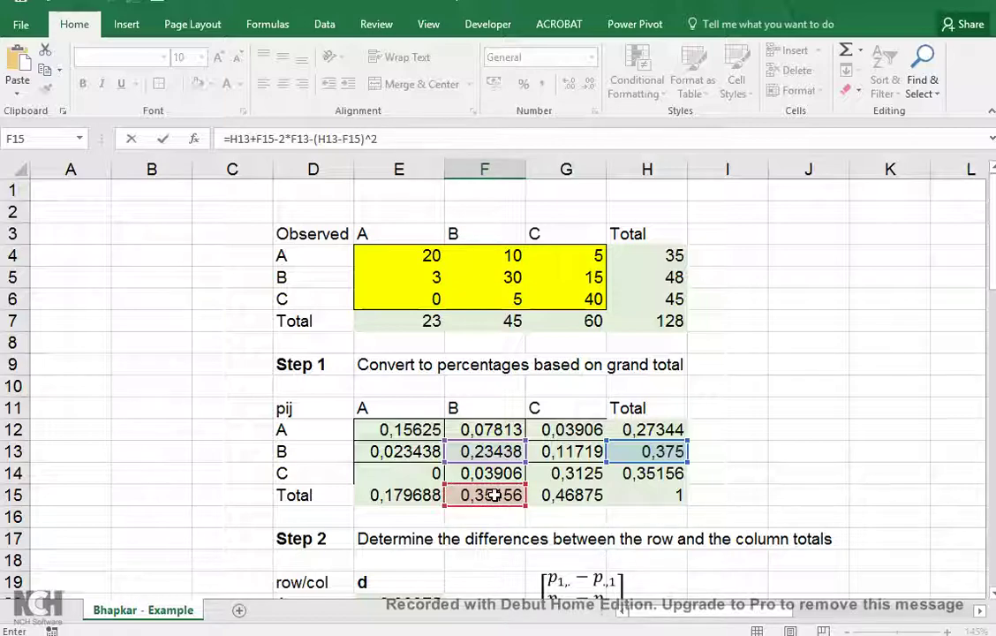
pyautogui.write('2')
pyautogui.press('Return')
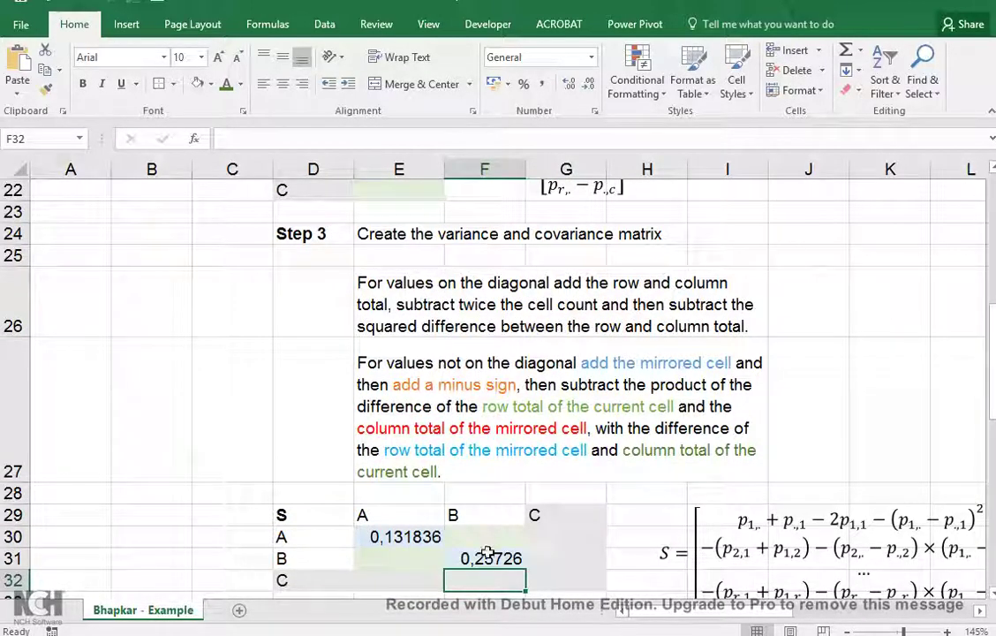
pyautogui.click(487, 558)
pyautogui.doubleClick(487, 557)
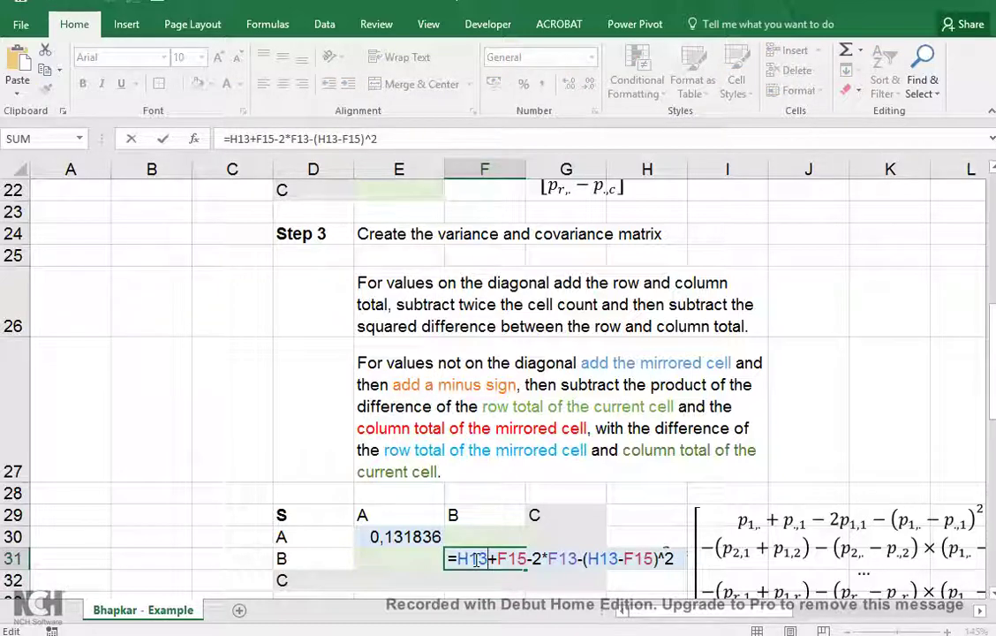
pyautogui.press('Return')
# Enter =F12+E13 in F30 to add the A-B proportion and its mirrored cell for the off-diagonal value of matrix S.
pyautogui.press('Up')
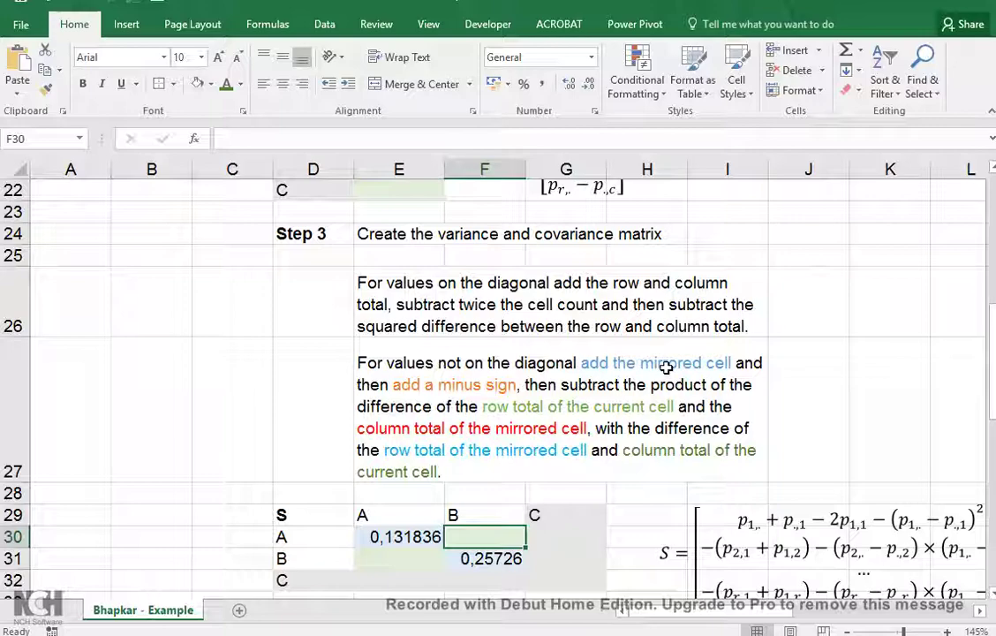
pyautogui.write('=')
pyautogui.scroll(7, 667, 365)
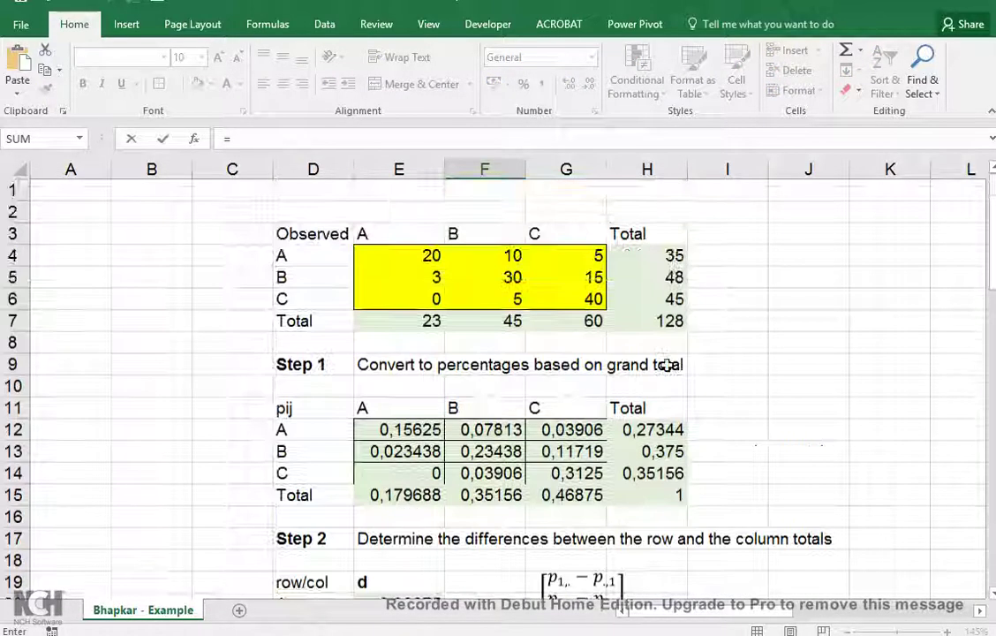
pyautogui.click(485, 430)
pyautogui.write('+')
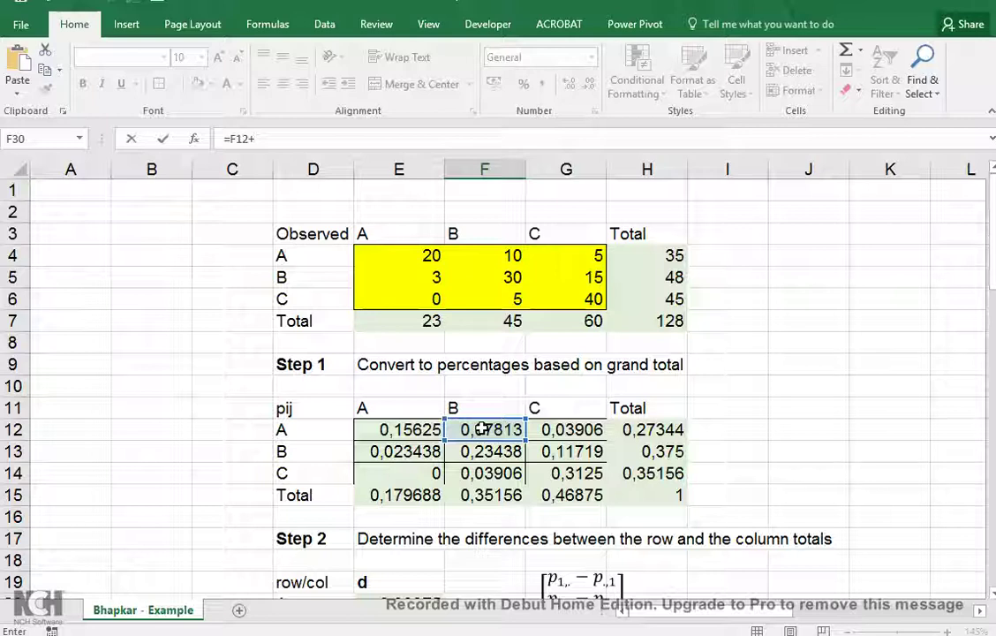
pyautogui.click(403, 452)
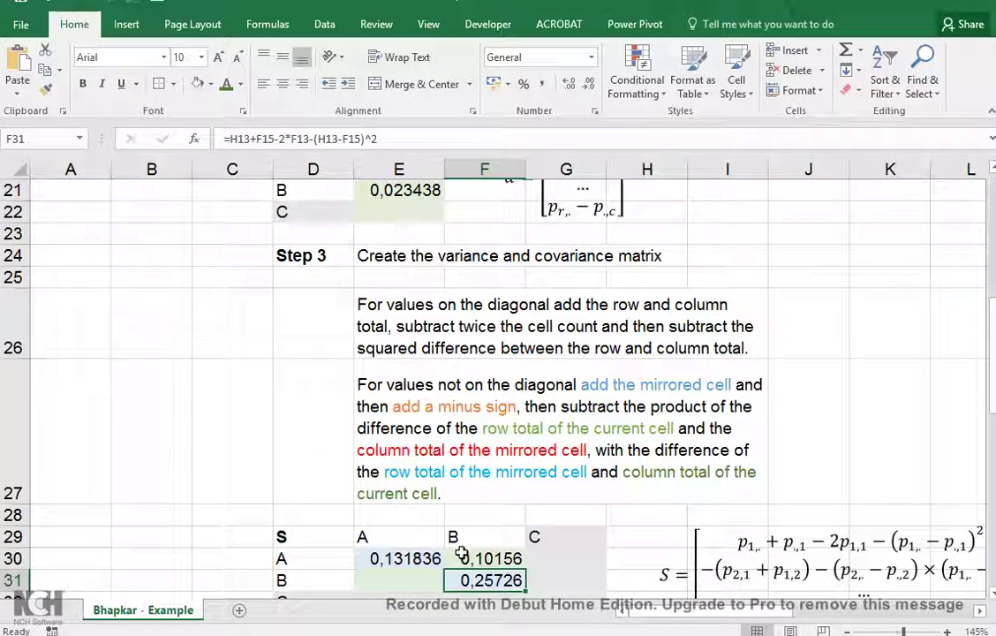
# Negate the sum in F30 so that the formula reads =-(F12+E13).
pyautogui.click(461, 557)
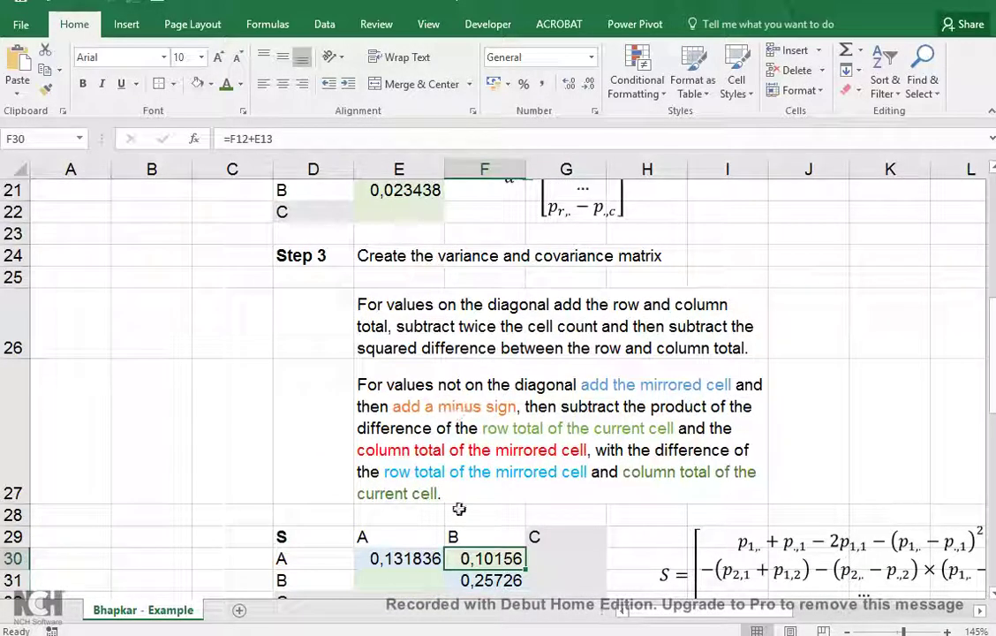
pyautogui.doubleClick(475, 558)
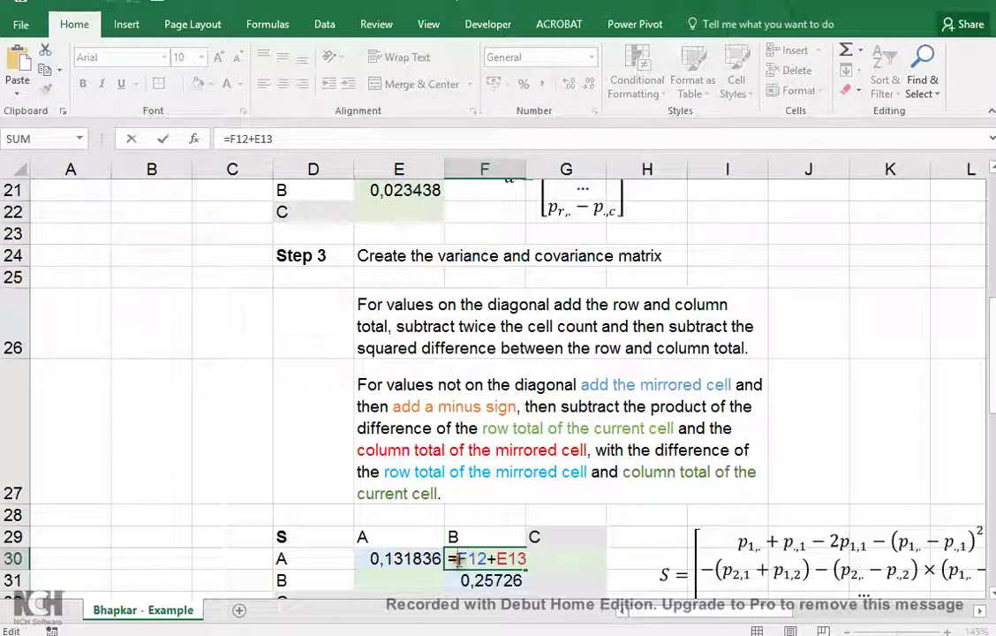
pyautogui.write('-(')
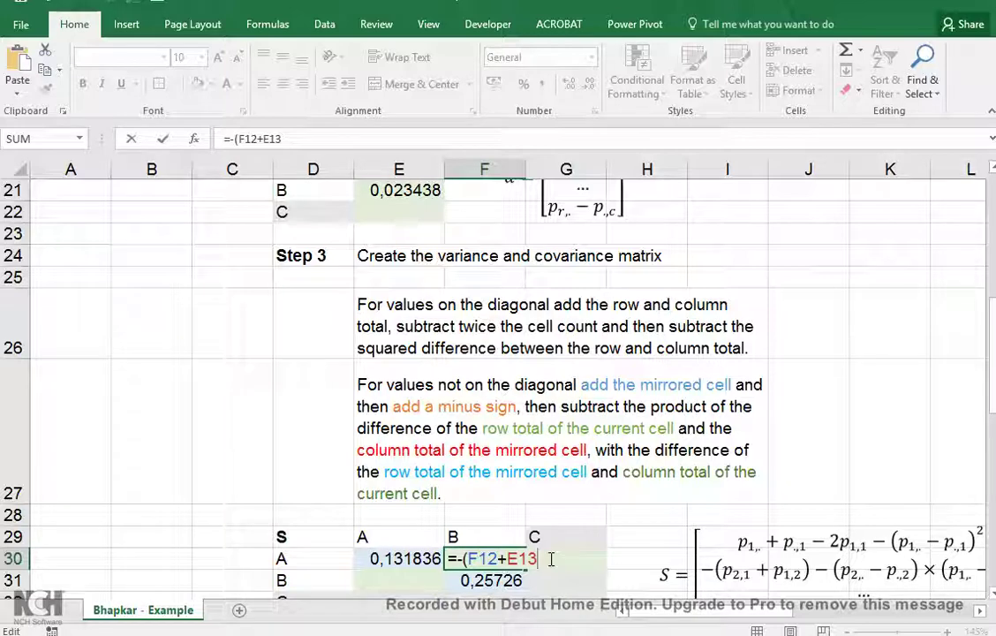
pyautogui.press('Return')
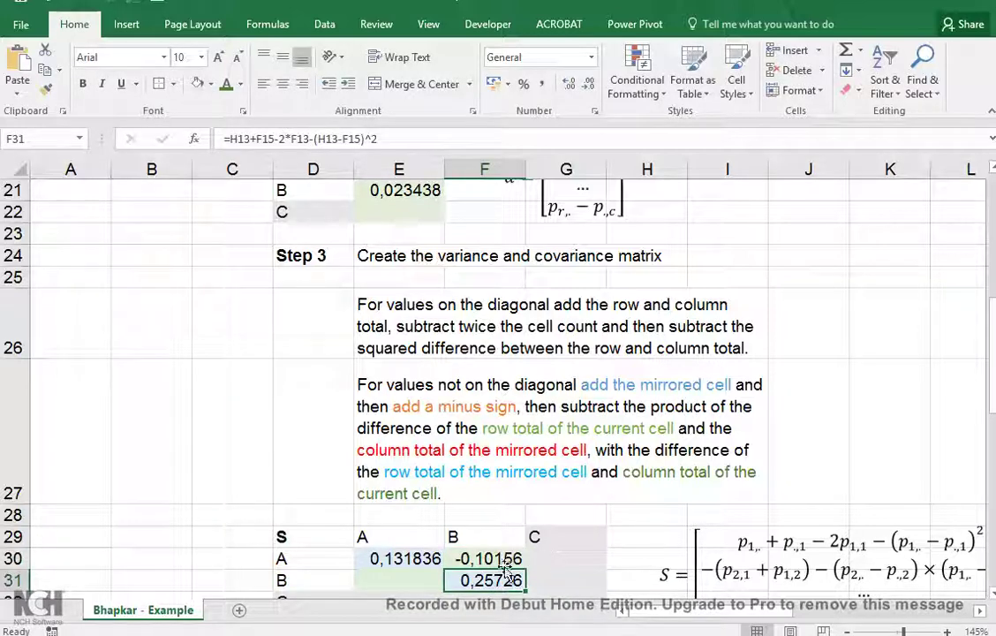
# Extend the F30 formula by subtracting category A's difference of totals, (H12-E15), as the first factor of a product.
pyautogui.click(484, 558)
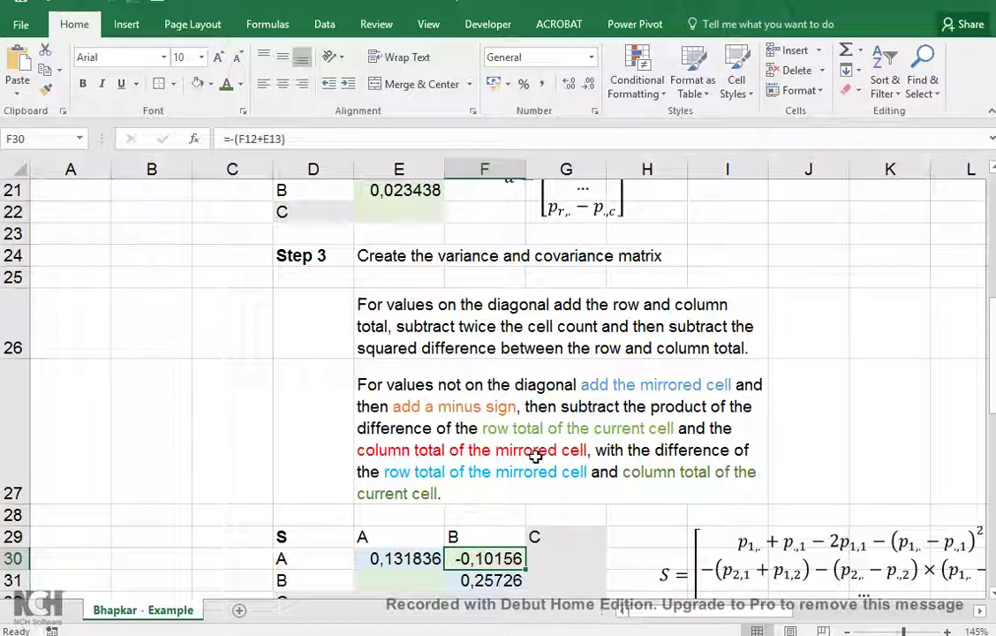
pyautogui.doubleClick(511, 558)
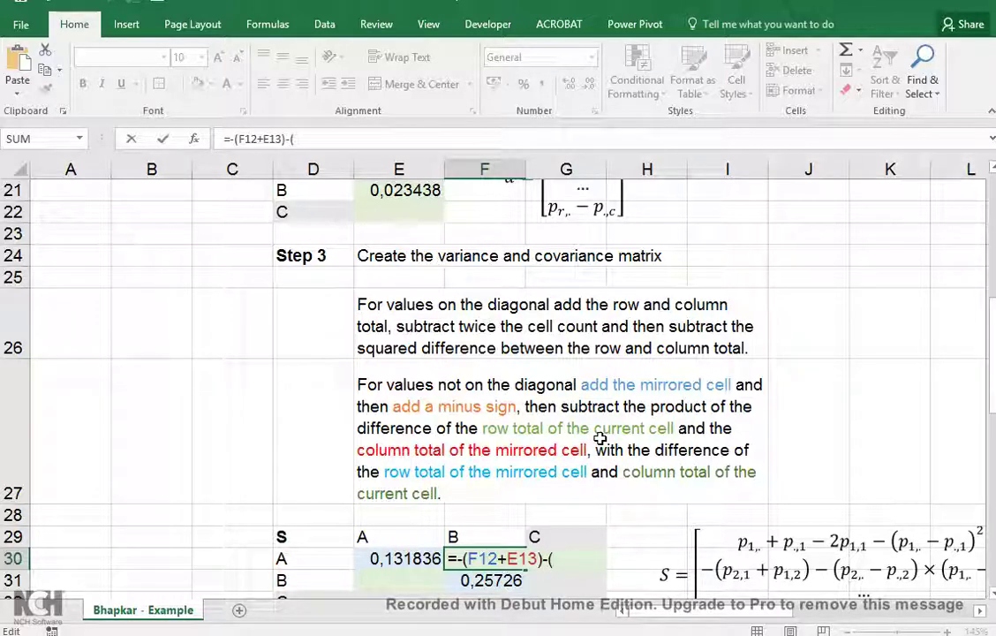
pyautogui.scroll(7, 600, 438)
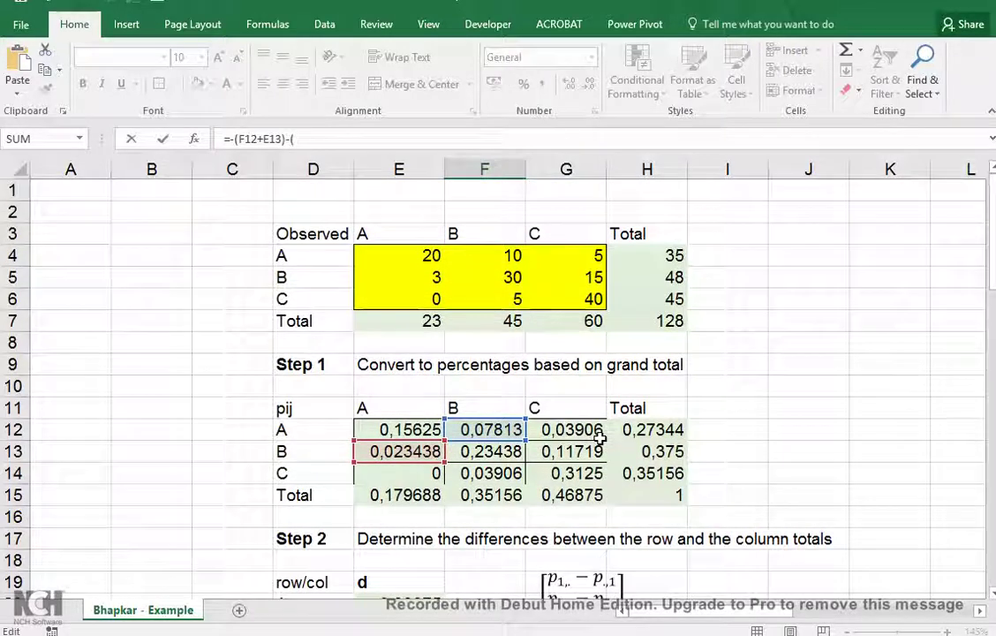
pyautogui.click(645, 430)
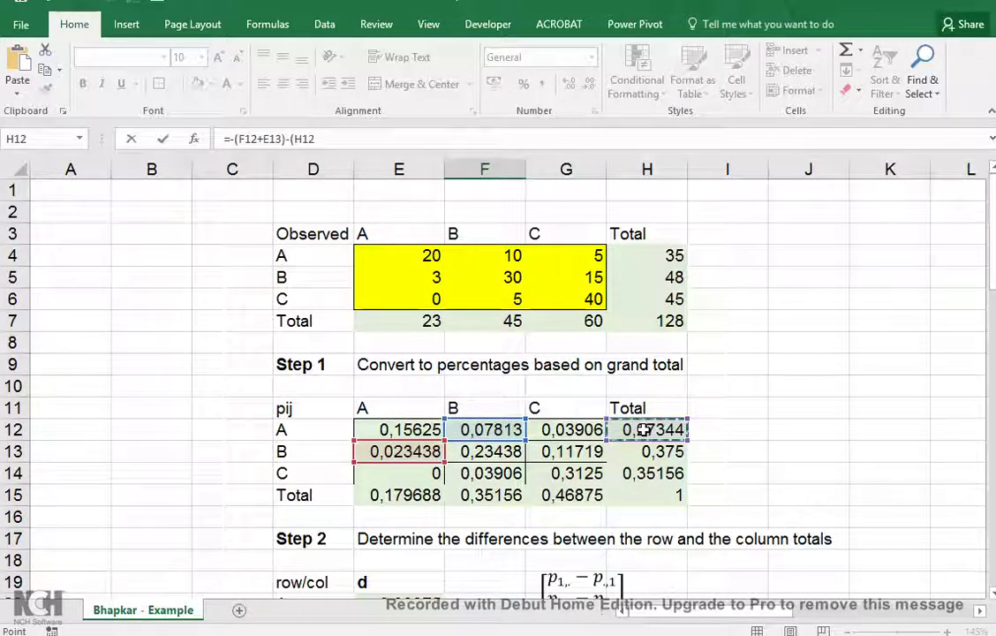
pyautogui.write('-')
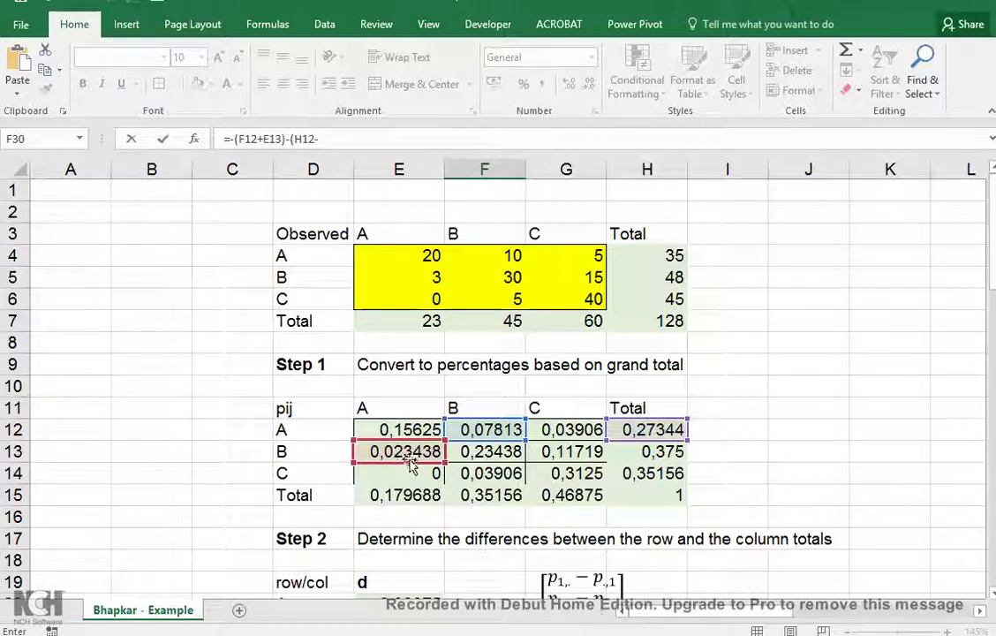
pyautogui.click(403, 497)
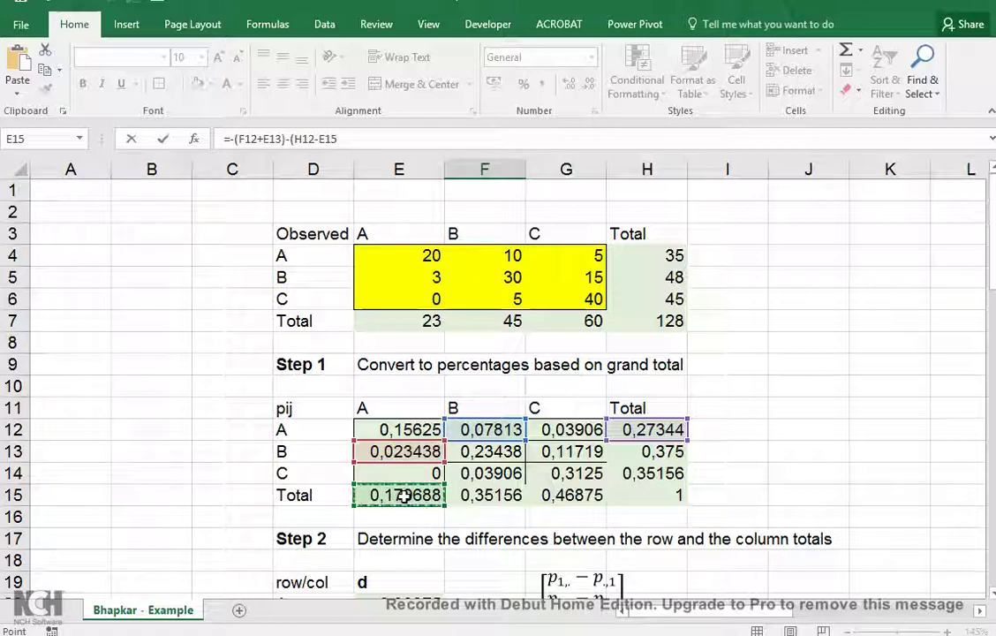
pyautogui.write(')*')
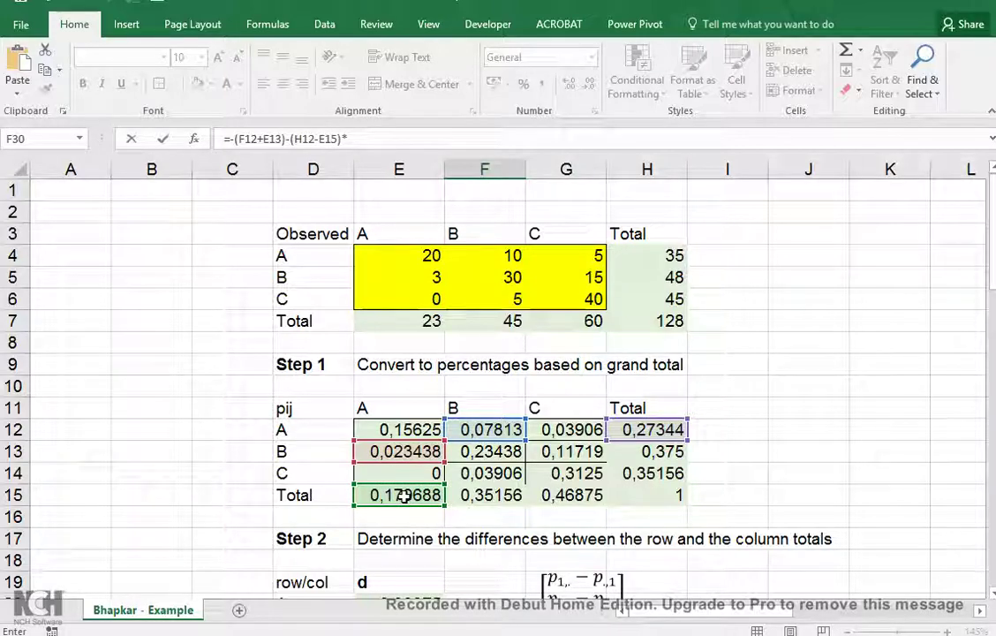
# Complete the product in F30 with category B's difference of totals, giving =-(F12+E13)-(H12-E15)*(H13-F15).
pyautogui.scroll(-7, 442, 495)
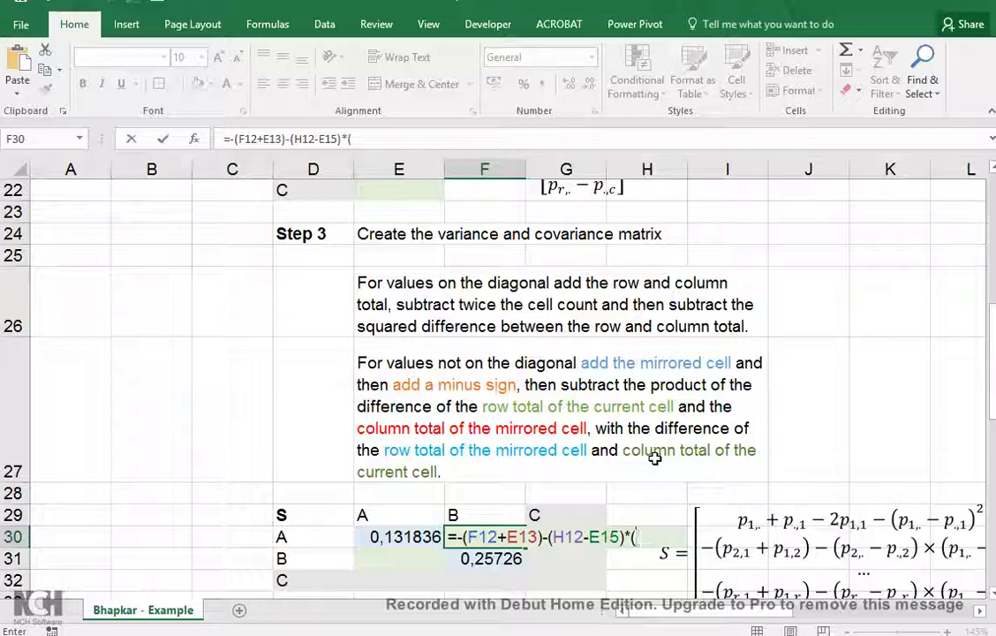
pyautogui.scroll(7, 654, 458)
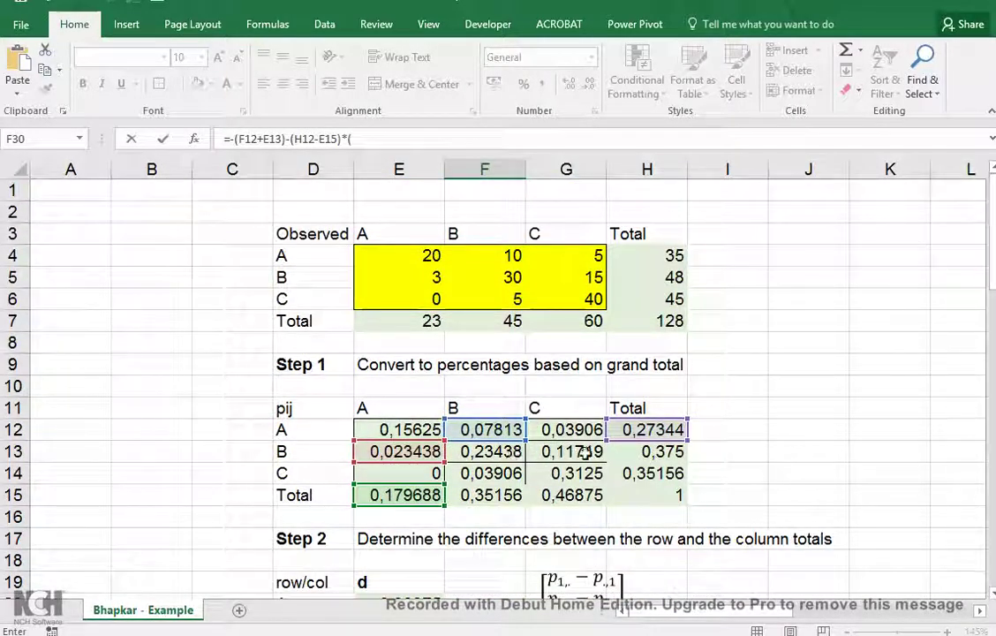
pyautogui.click(628, 453)
pyautogui.write('-')
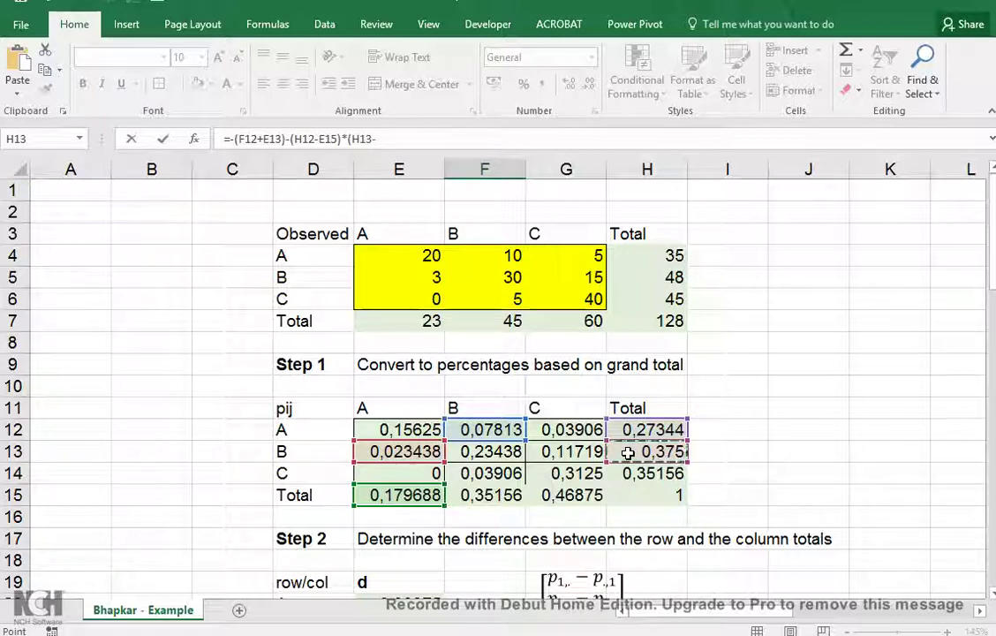
pyautogui.click(496, 498)
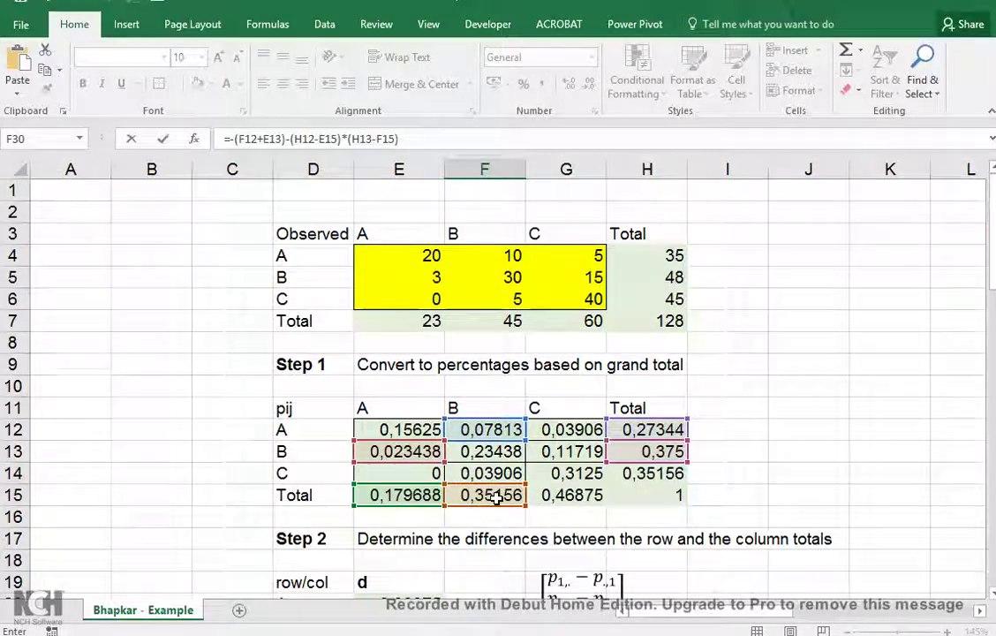
pyautogui.press('Return')
# Fill the mirrored off-diagonal cell E31 of matrix S with the formula =F30.
pyautogui.press('Left')
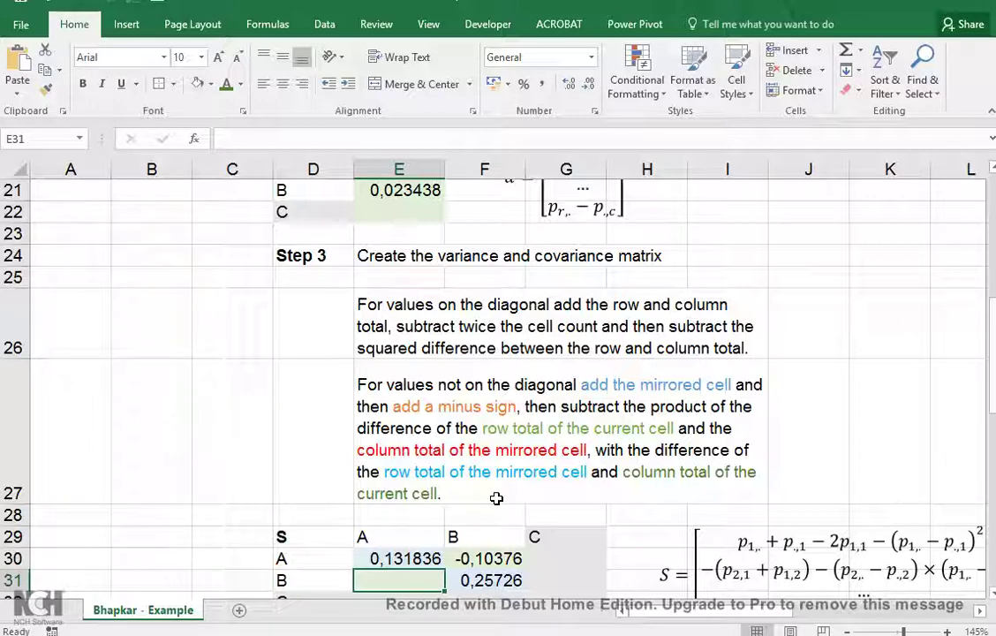
pyautogui.write('=')
pyautogui.press('Up')
pyautogui.press('Right')
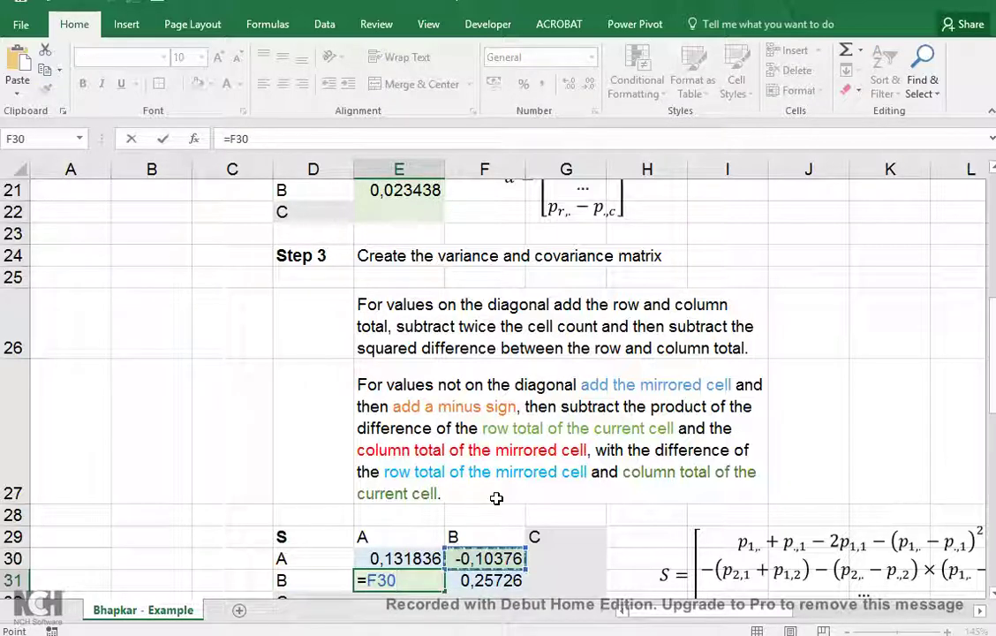
pyautogui.press('Return')
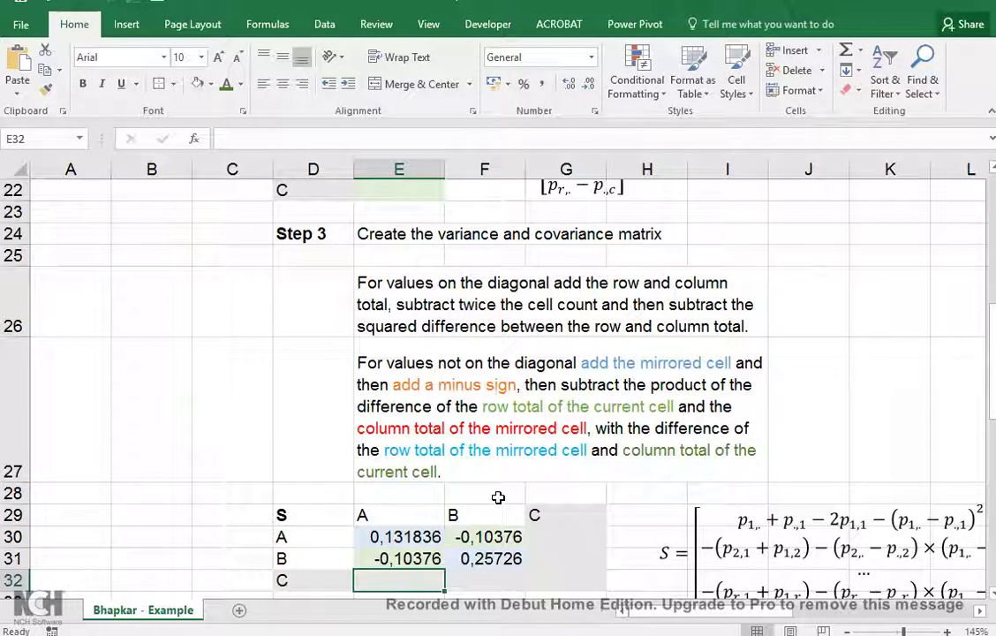
# Calculate the inverse of the 2×2 matrix S in E38:F39 with the array formula =MINVERSE(E30:F31).
pyautogui.scroll(-1, 496, 499)
pyautogui.scroll(-1, 497, 496)
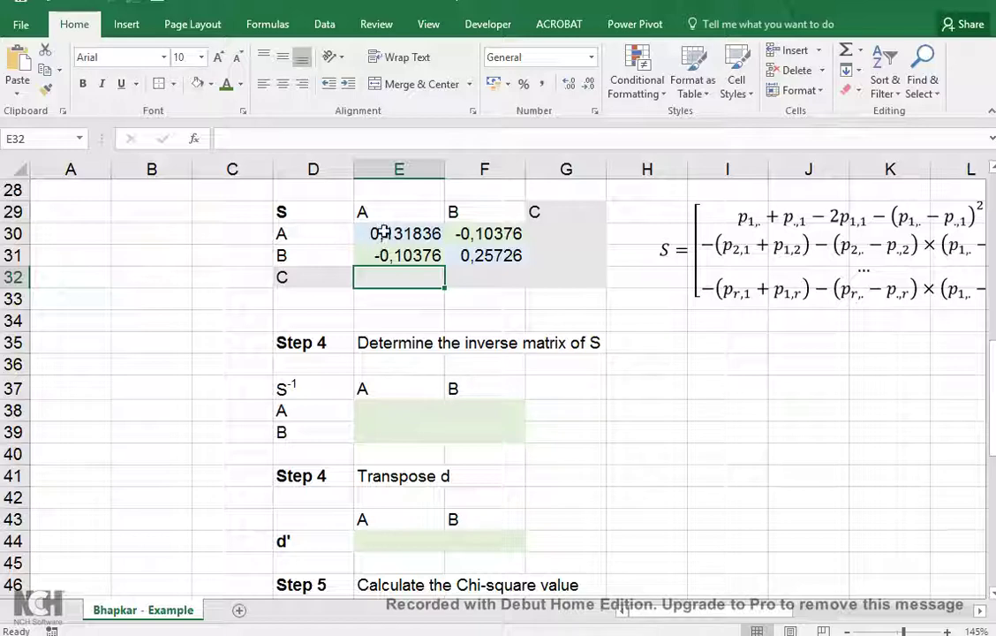
pyautogui.moveTo(387, 231); pyautogui.dragTo(476, 258)
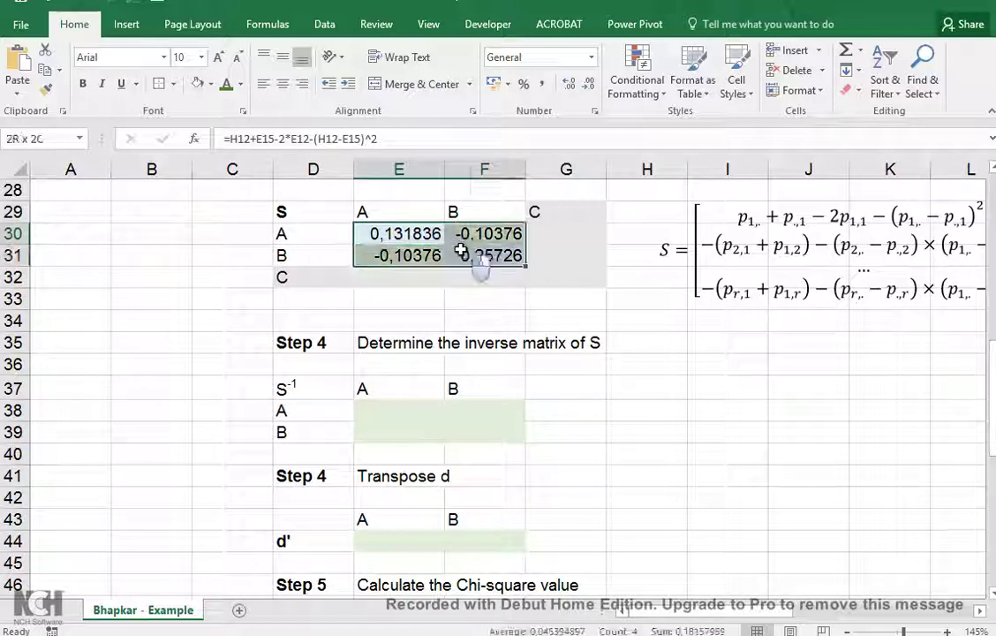
pyautogui.click(389, 409)
pyautogui.moveTo(393, 410); pyautogui.dragTo(463, 430)
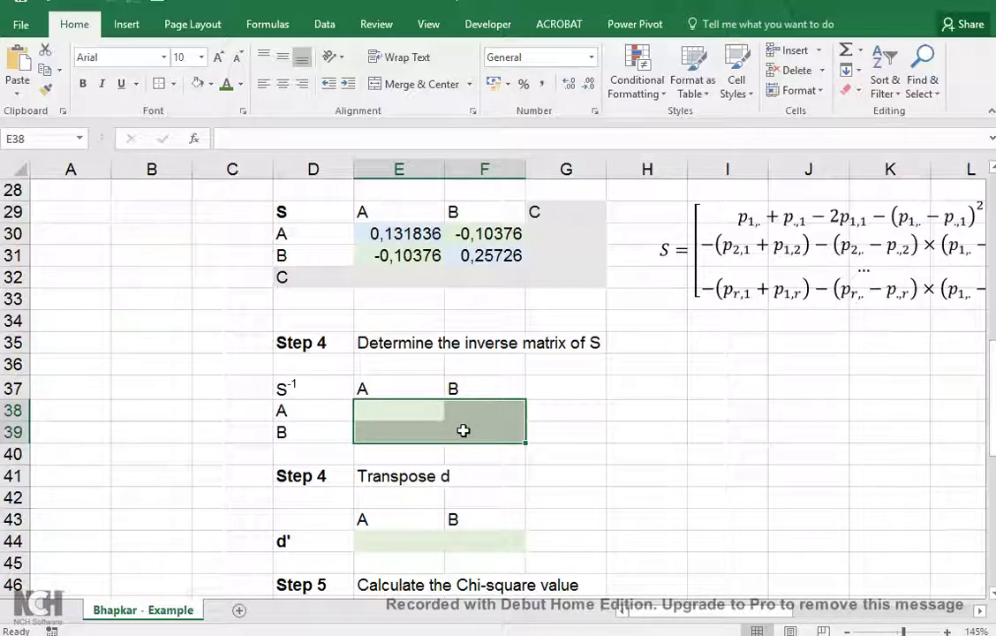
pyautogui.write('=MIN')
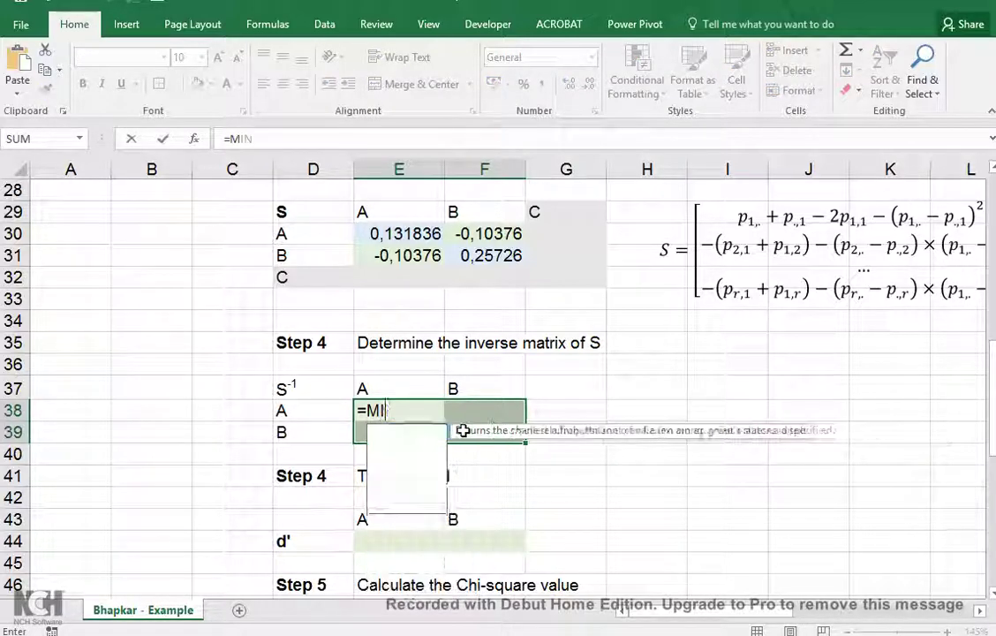
pyautogui.write('VERSE')
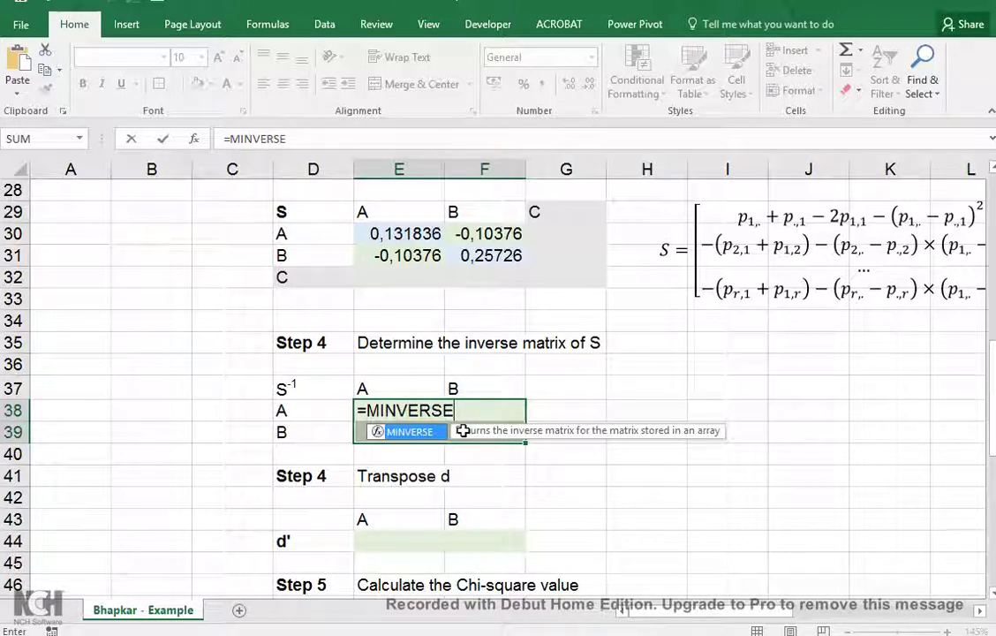
pyautogui.write('(')
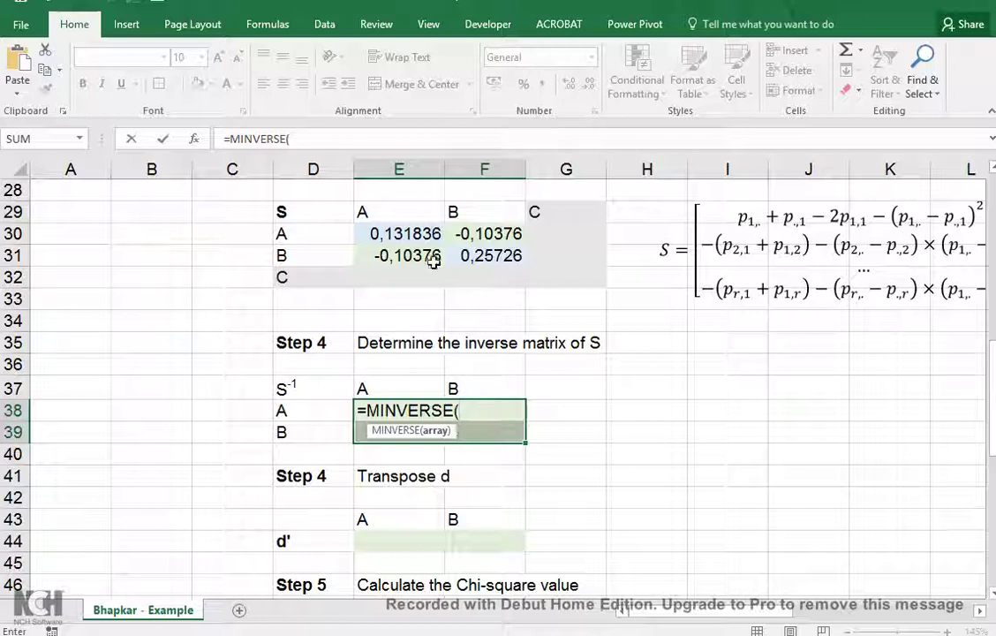
pyautogui.moveTo(396, 230); pyautogui.dragTo(475, 256)
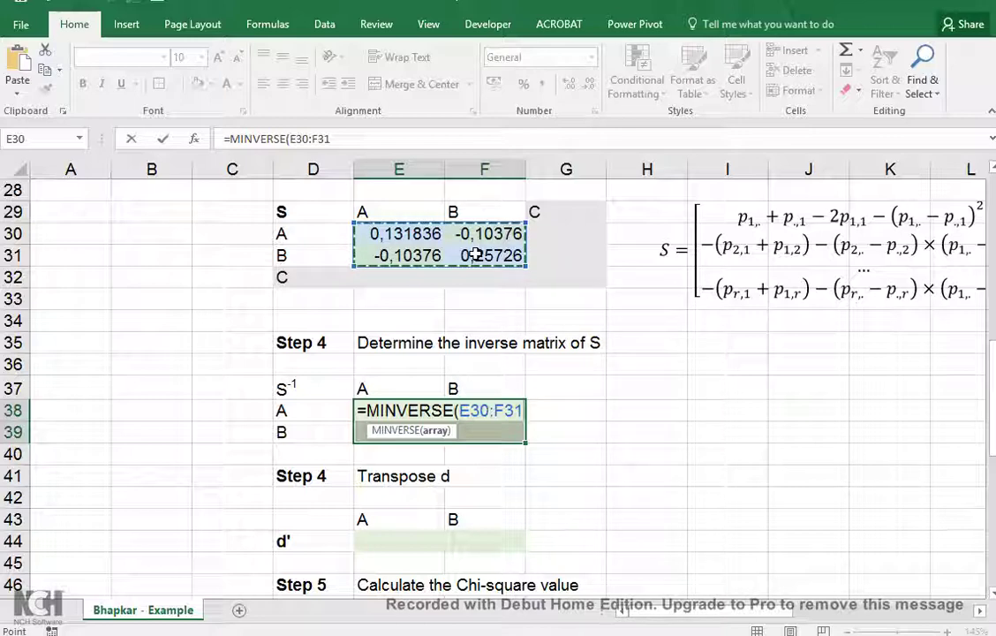
pyautogui.hotkey('ctrl', 'shift', 'Return')
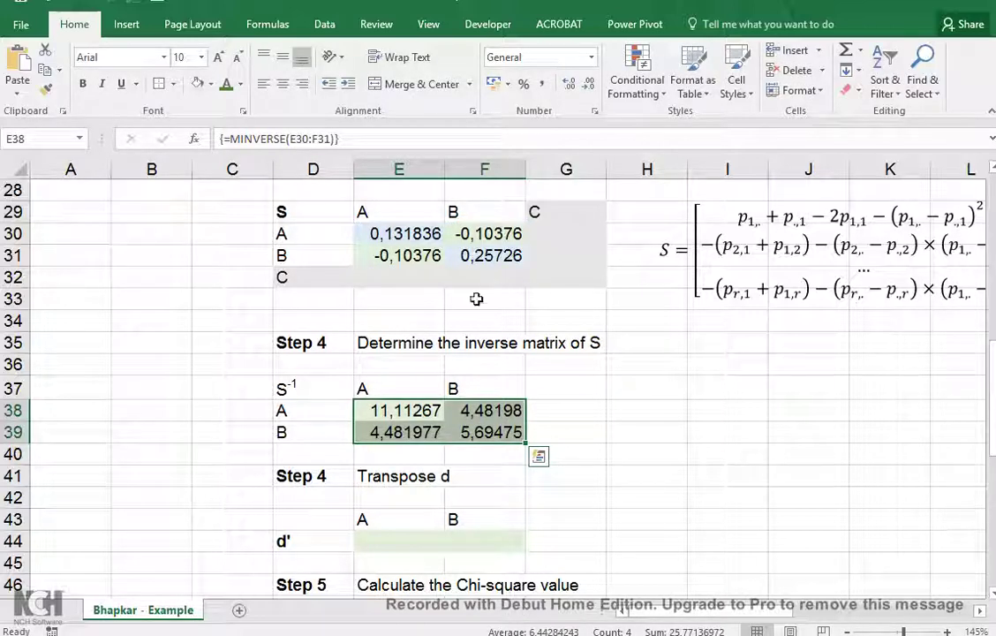
# Transpose the differences vector d into E44:F44 with the array formula =TRANSPOSE(E20:E21).
pyautogui.click(387, 541)
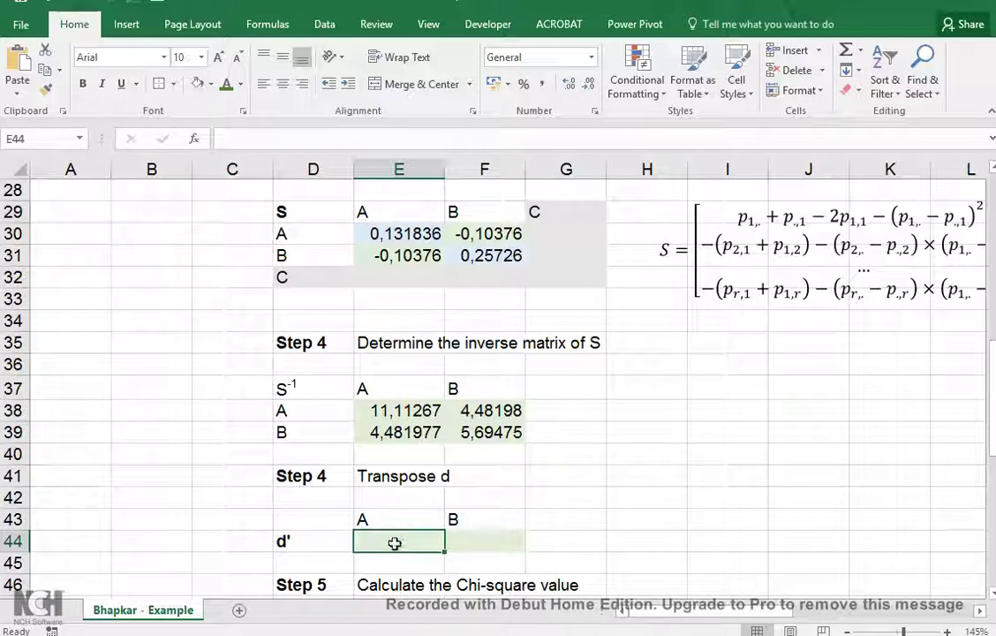
pyautogui.moveTo(394, 543); pyautogui.dragTo(453, 542)
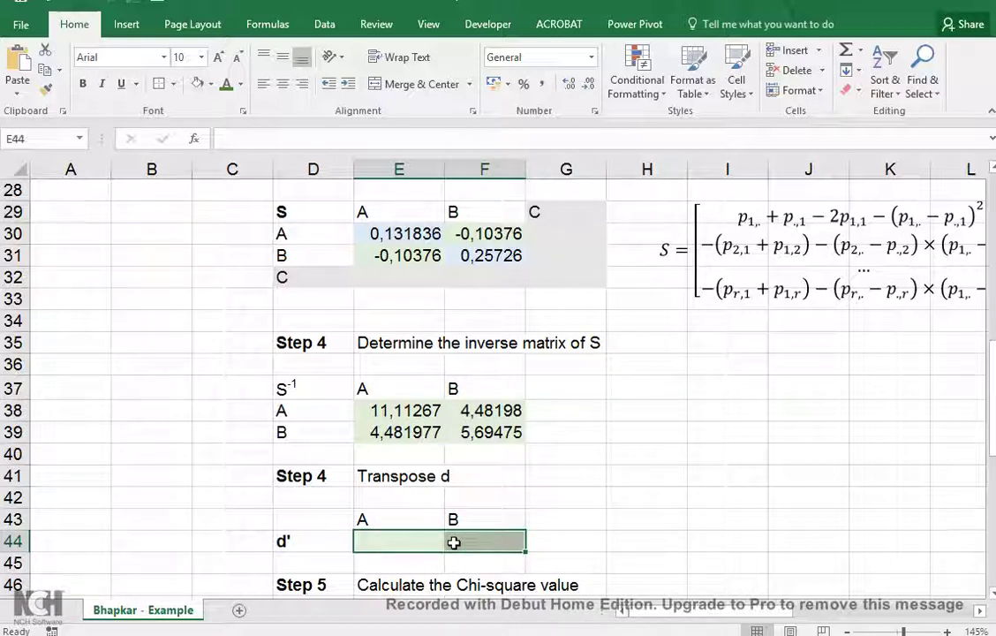
pyautogui.write('=')
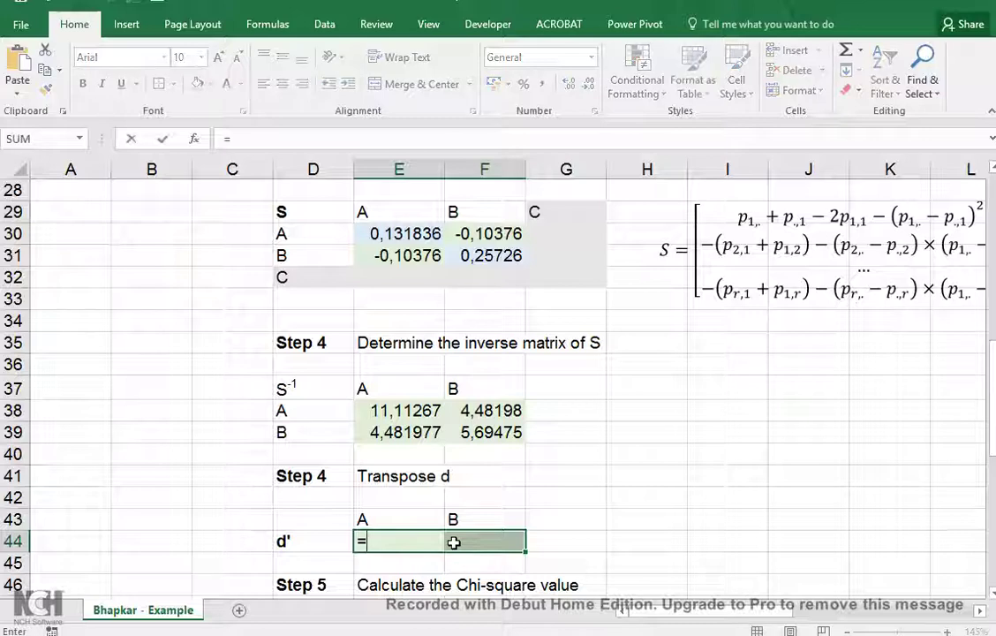
pyautogui.write('Transpose(')
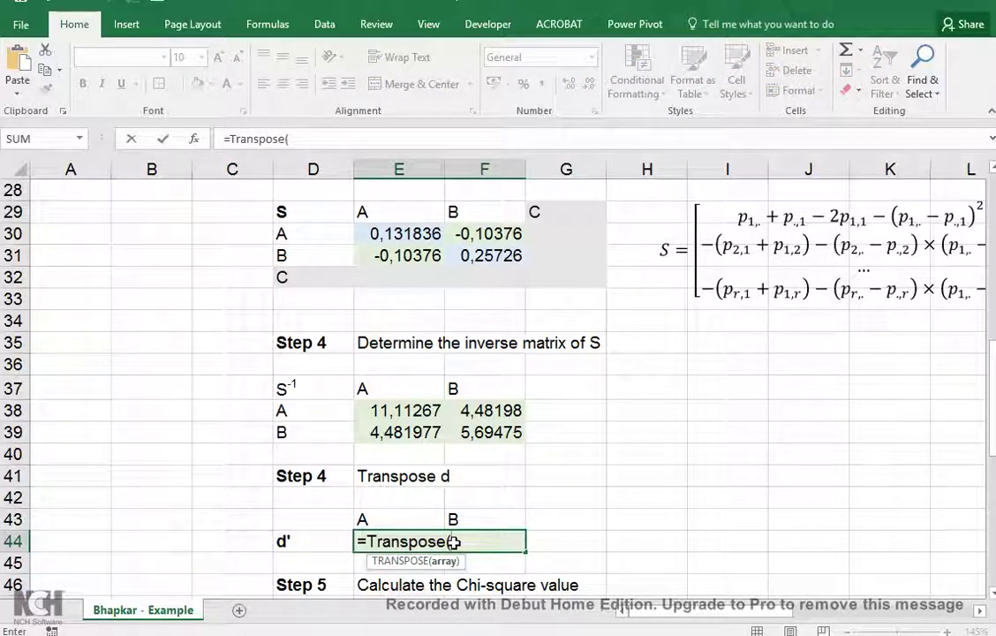
pyautogui.scroll(4, 452, 540)
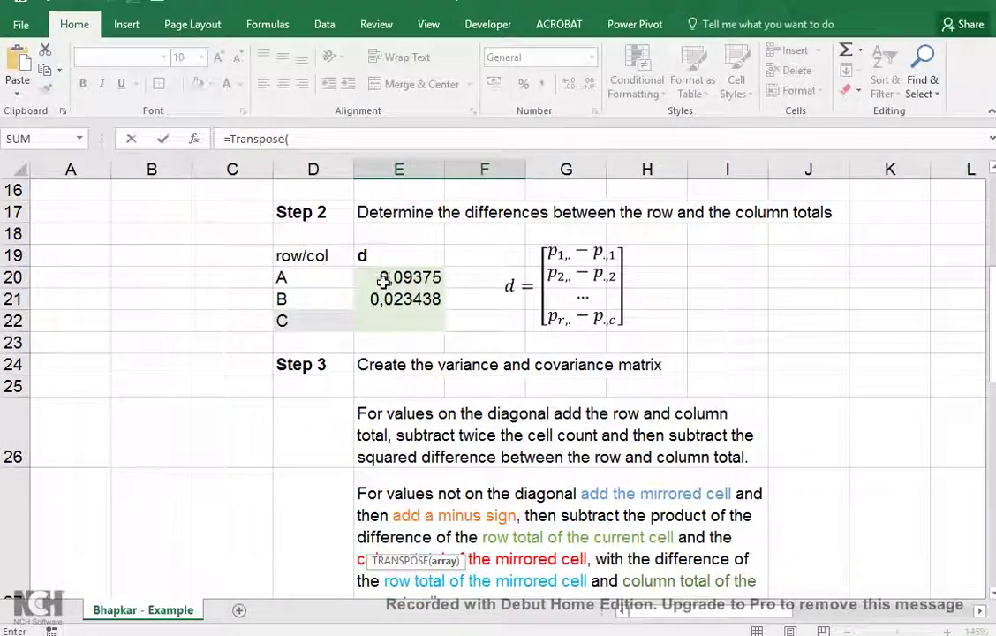
pyautogui.moveTo(385, 280); pyautogui.dragTo(382, 299)
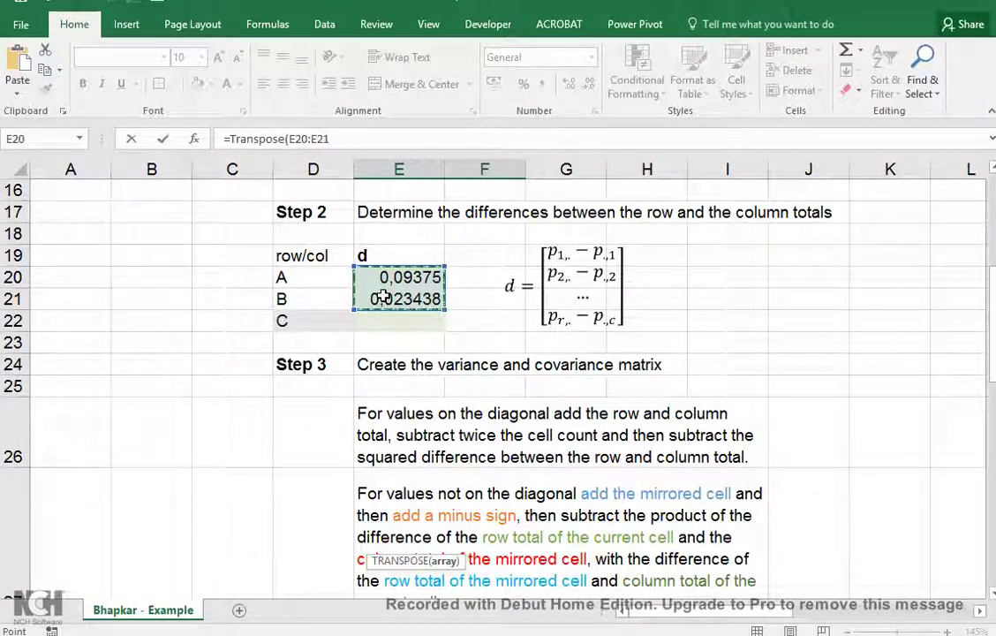
pyautogui.hotkey('ctrl', 'shift', 'Return')
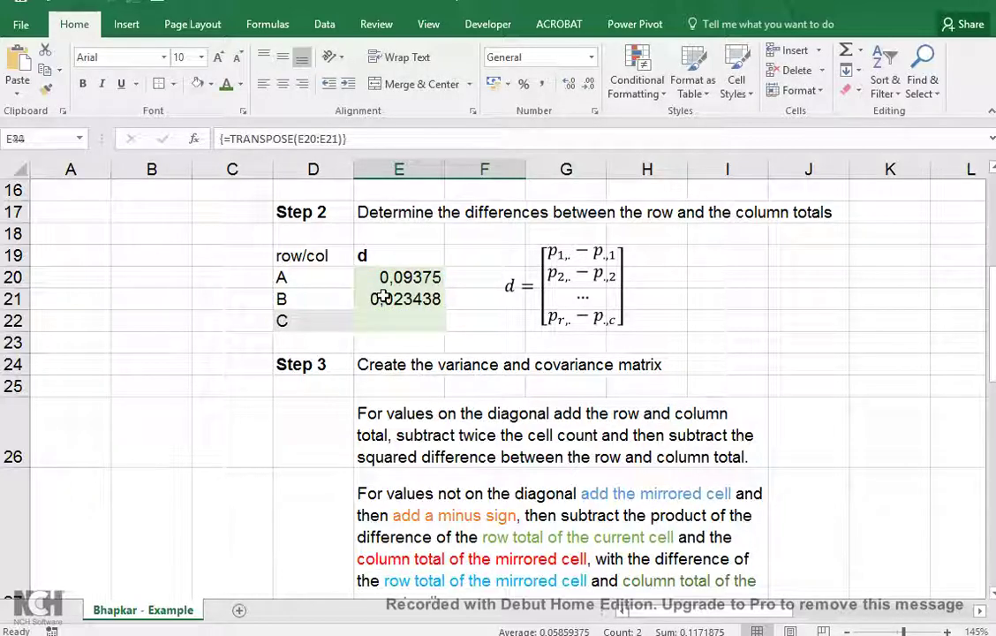
# Start an MMULT formula across F50:G50 for n x d', using the grand total of observed counts in H7 as the first array.
pyautogui.scroll(-5, 455, 376)
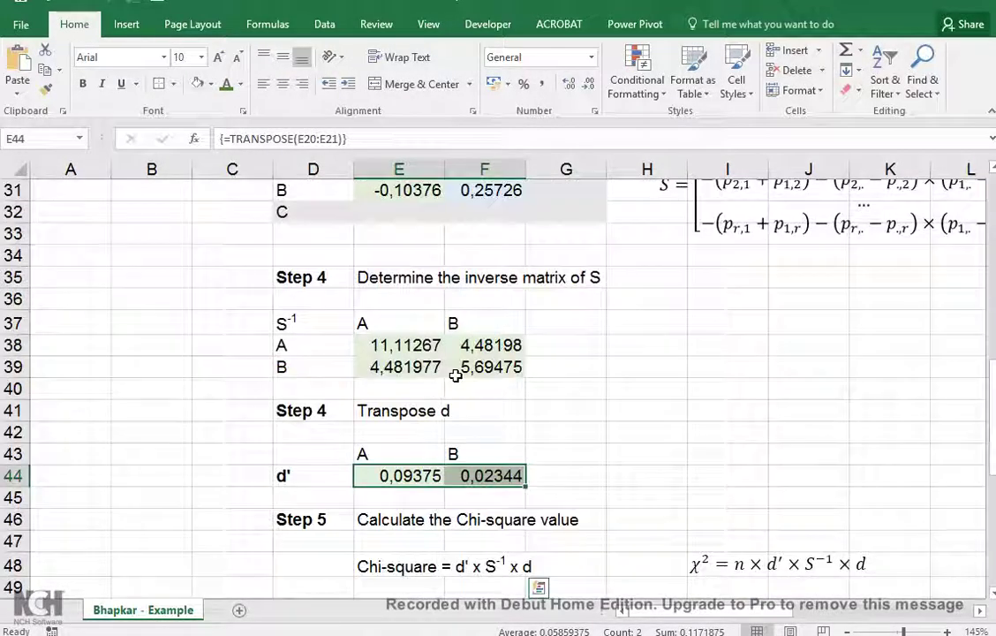
pyautogui.scroll(-1, 455, 376)
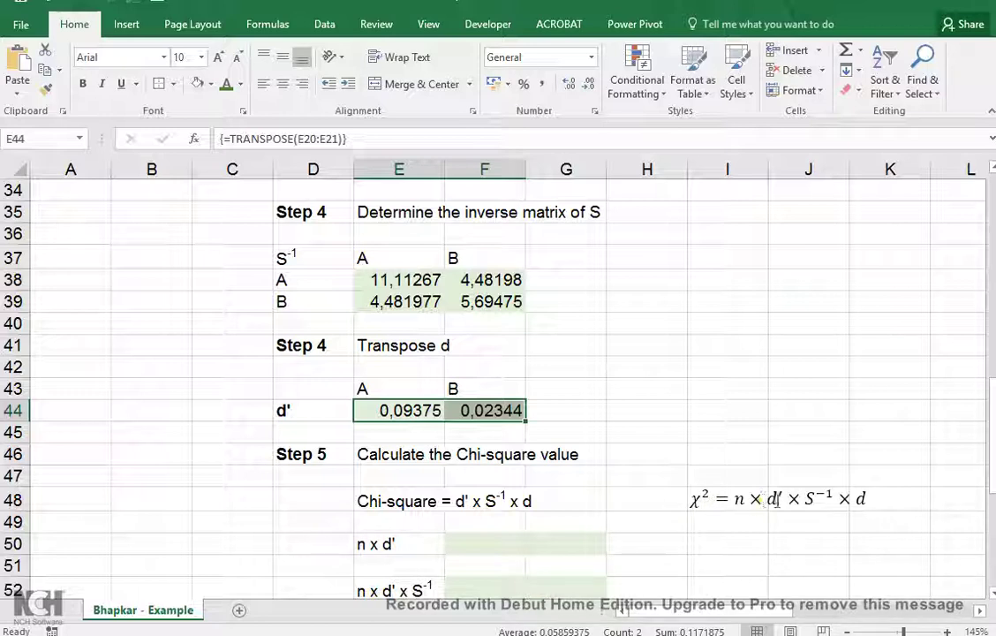
pyautogui.click(486, 542)
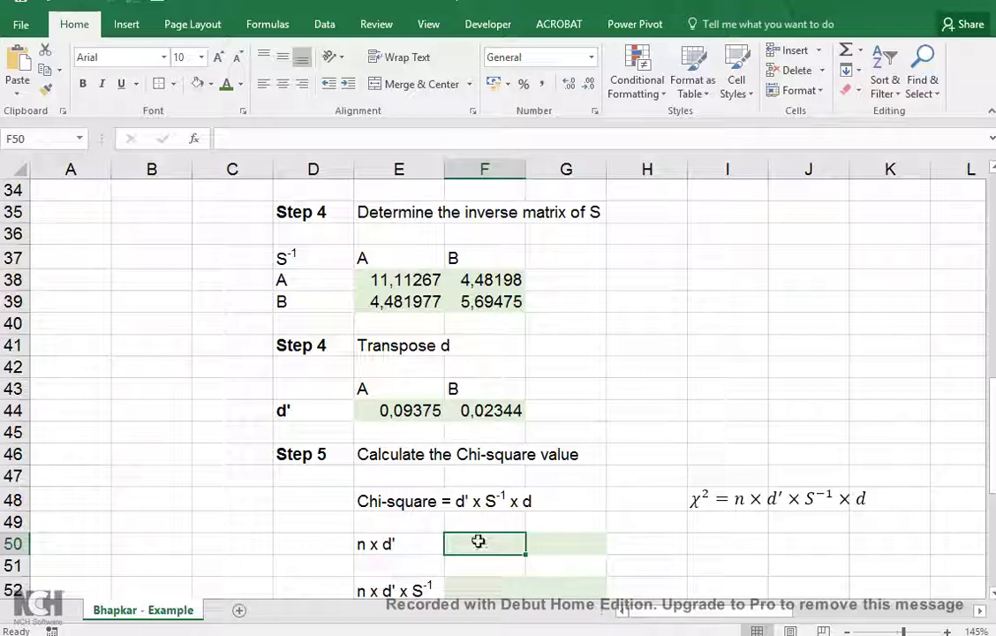
pyautogui.moveTo(474, 544); pyautogui.dragTo(546, 537)
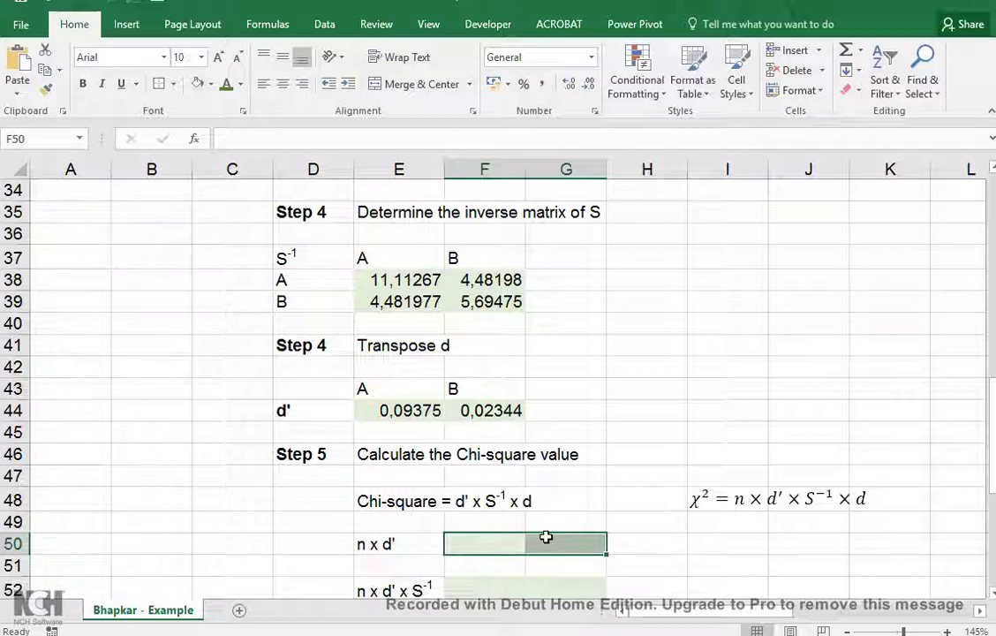
pyautogui.write('=')
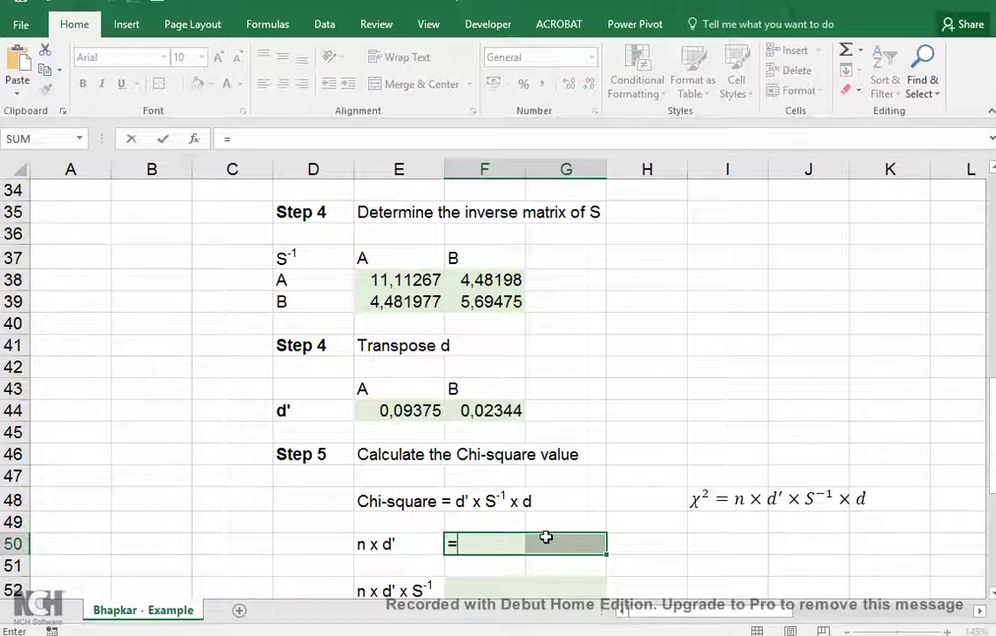
pyautogui.write('mmult')
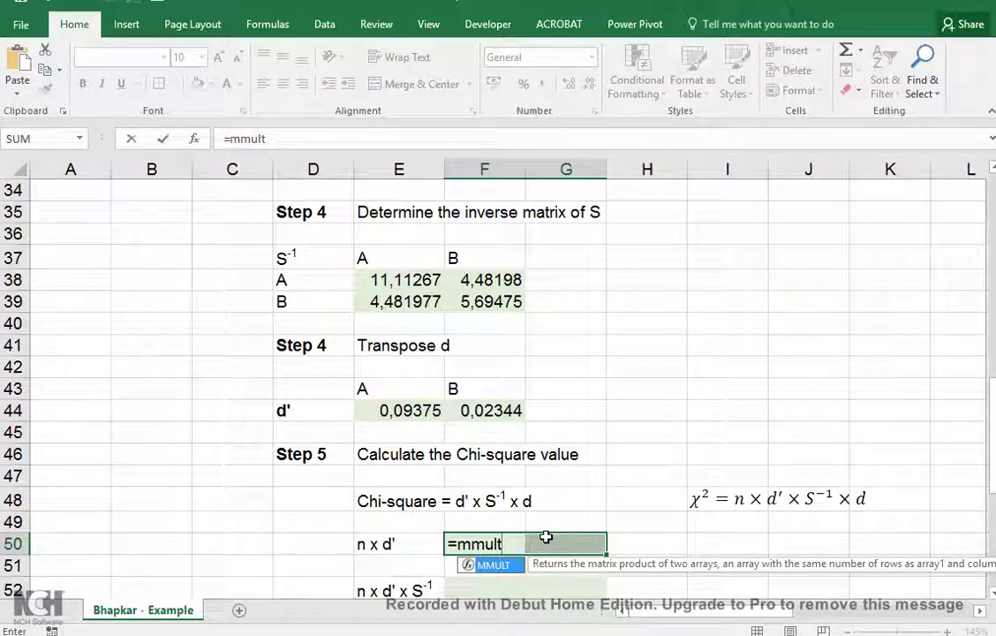
pyautogui.write('(')
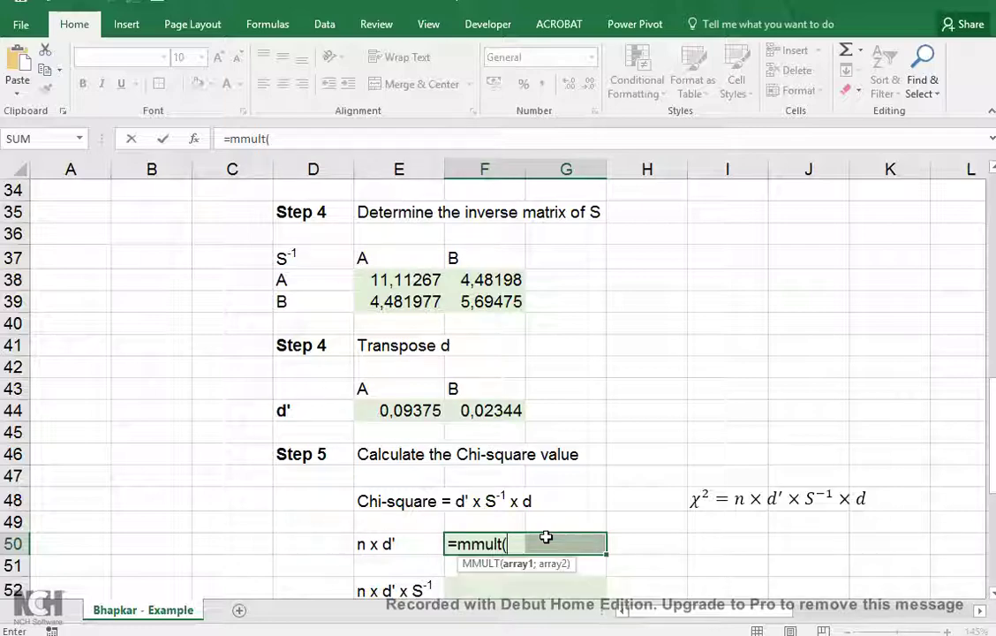
pyautogui.scroll(9, 652, 456)
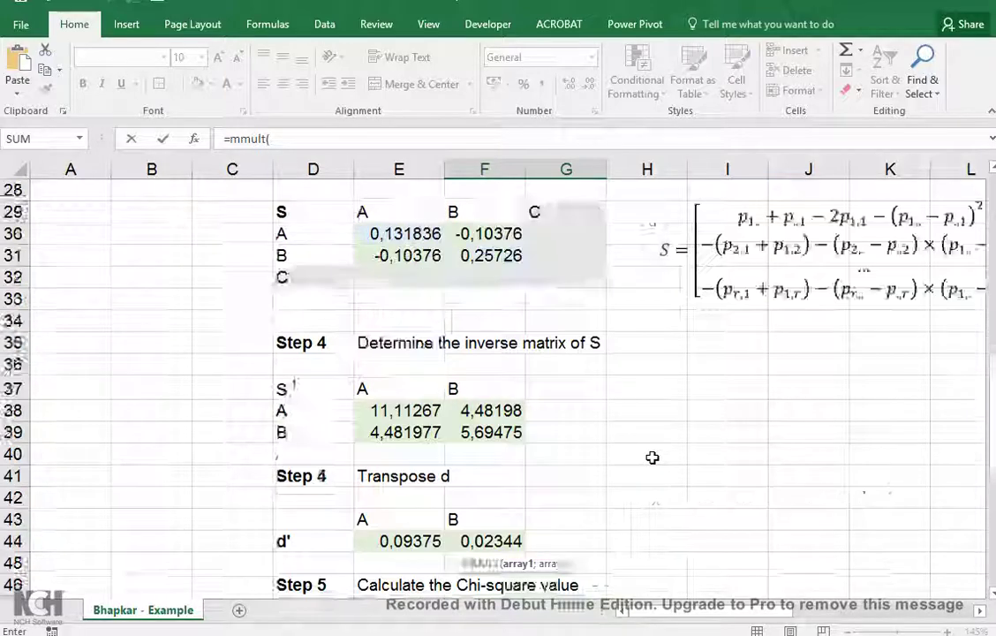
pyautogui.scroll(1, 652, 458)
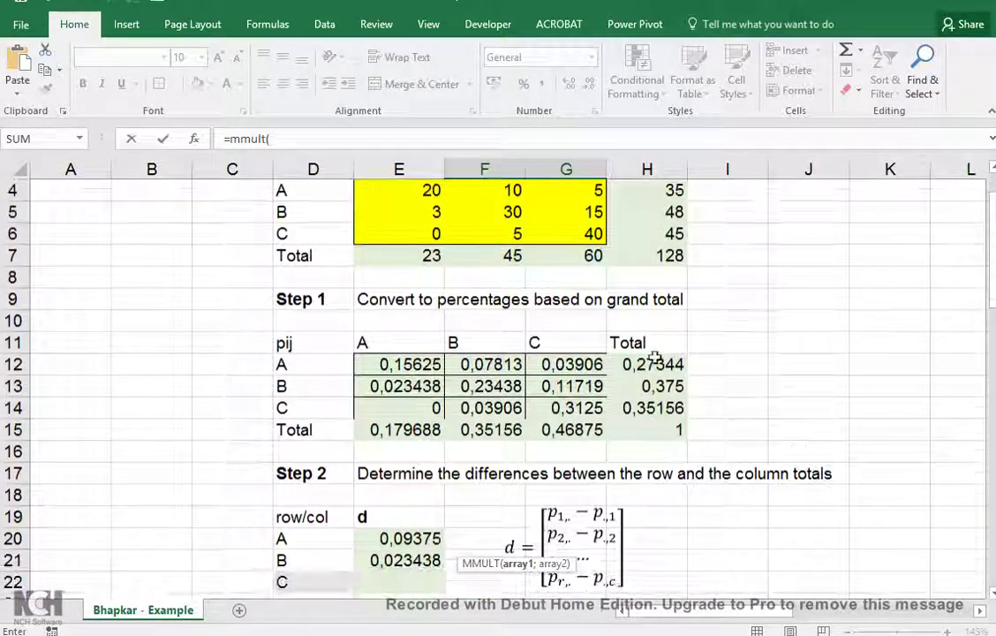
pyautogui.click(652, 256)
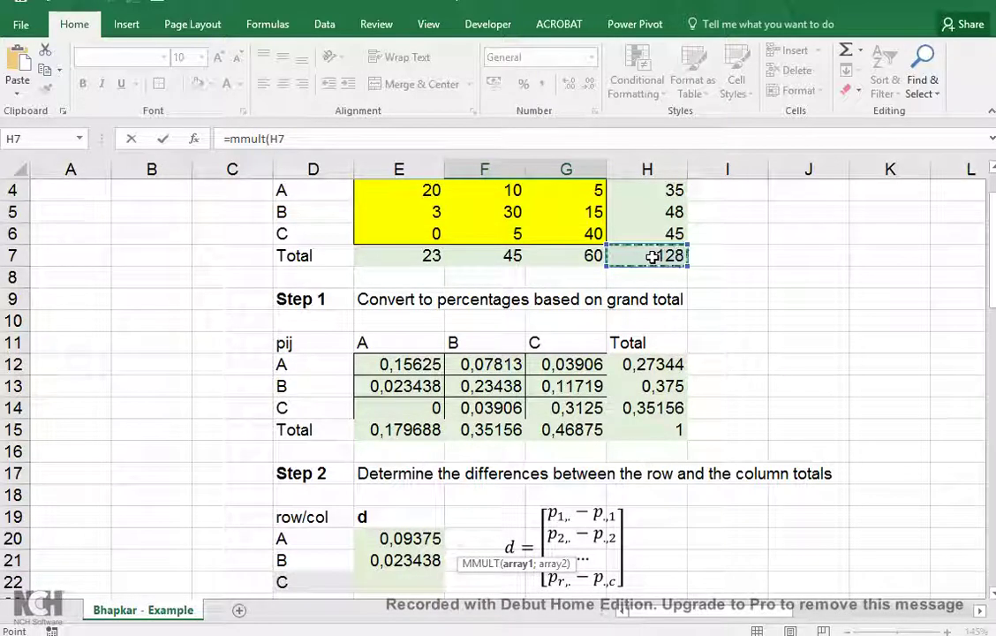
pyautogui.write(';')
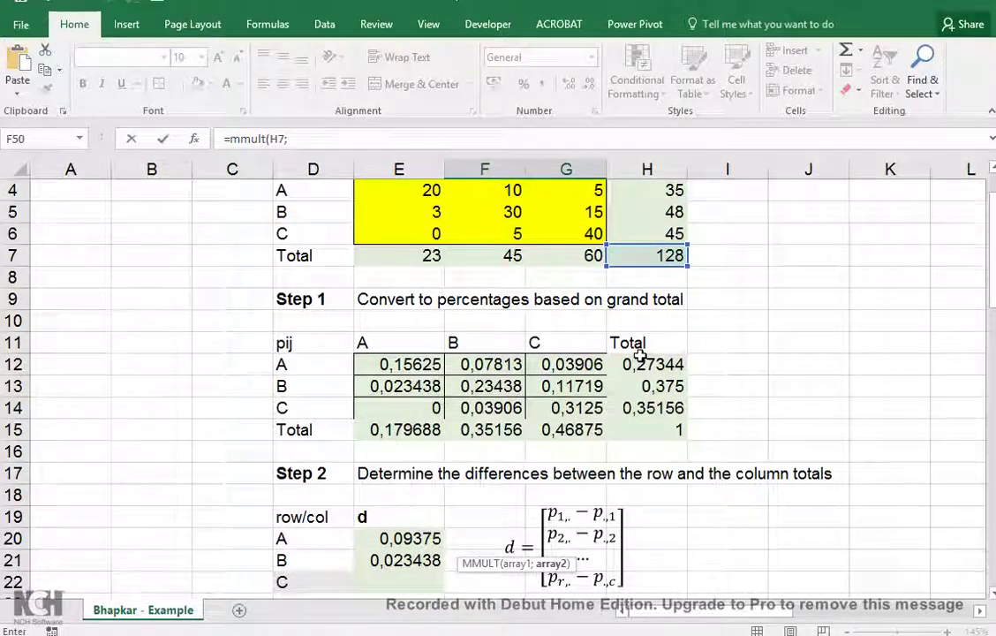
# Complete the n x d' product with the transposed vector E44:F44 as second array, entering =MMULT(H7;E44:F44) as an array formula.
pyautogui.scroll(-5, 641, 356)
pyautogui.scroll(-4, 640, 356)
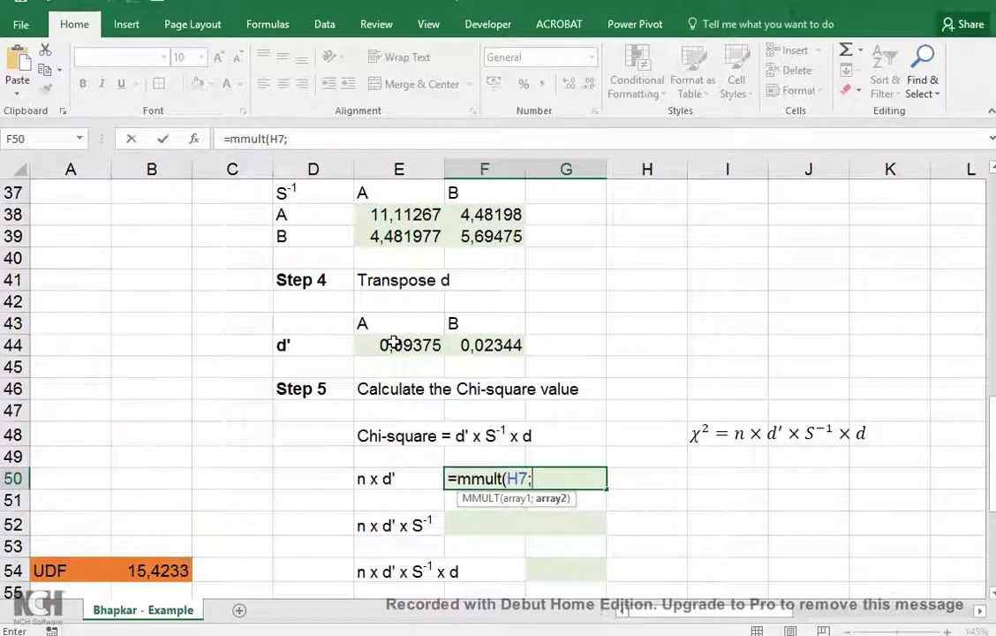
pyautogui.moveTo(393, 345); pyautogui.dragTo(478, 345)
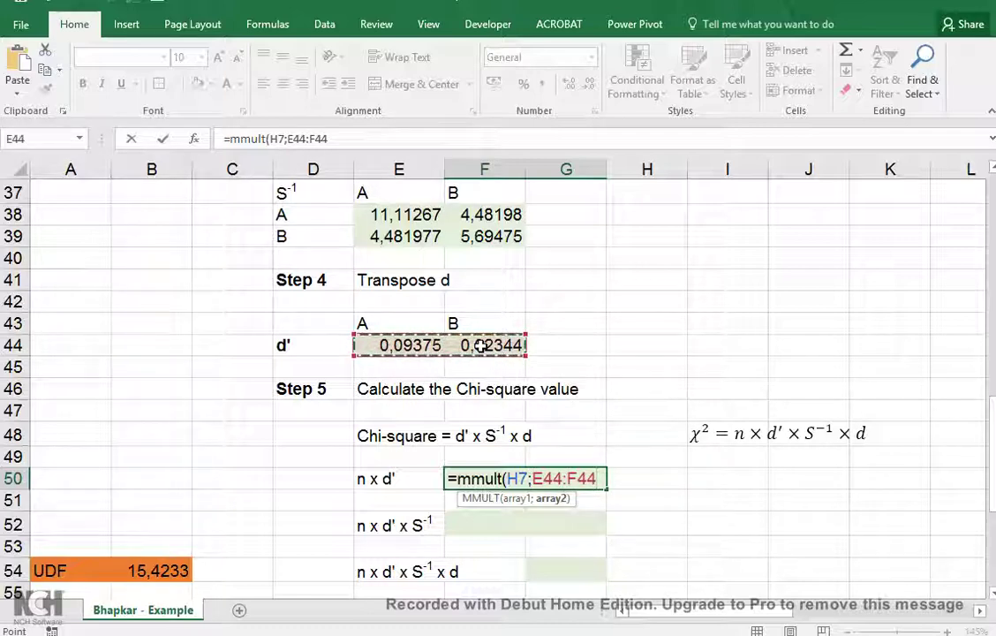
pyautogui.hotkey('ctrl', 'shift', 'Return')
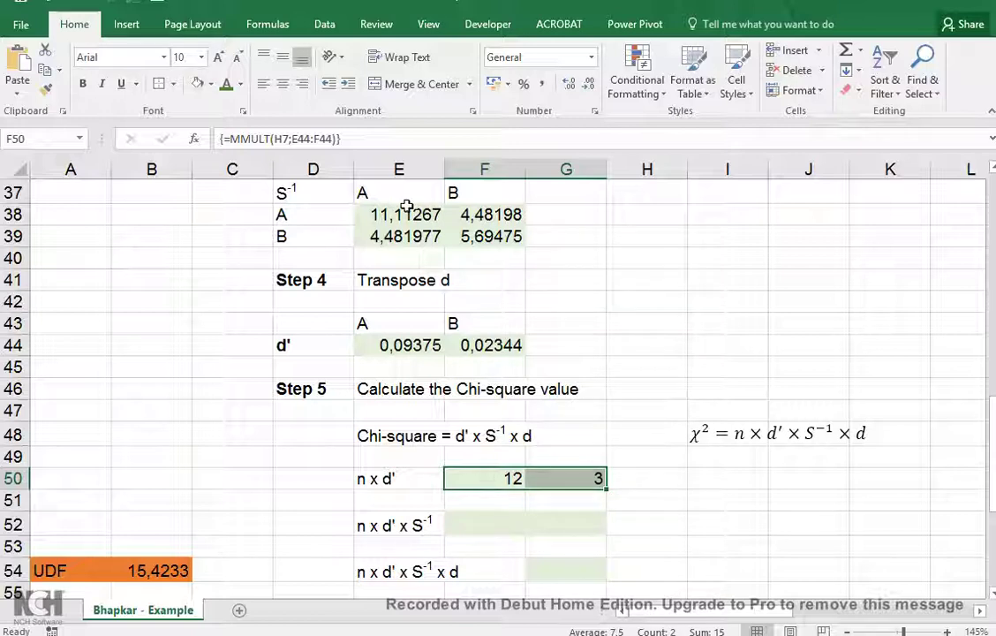
# Calculate n x d' x S⁻¹ in F52:G52 with the array formula =MMULT(F50:G50;E38:F39).
pyautogui.moveTo(486, 521); pyautogui.dragTo(548, 524)
pyautogui.write('=')
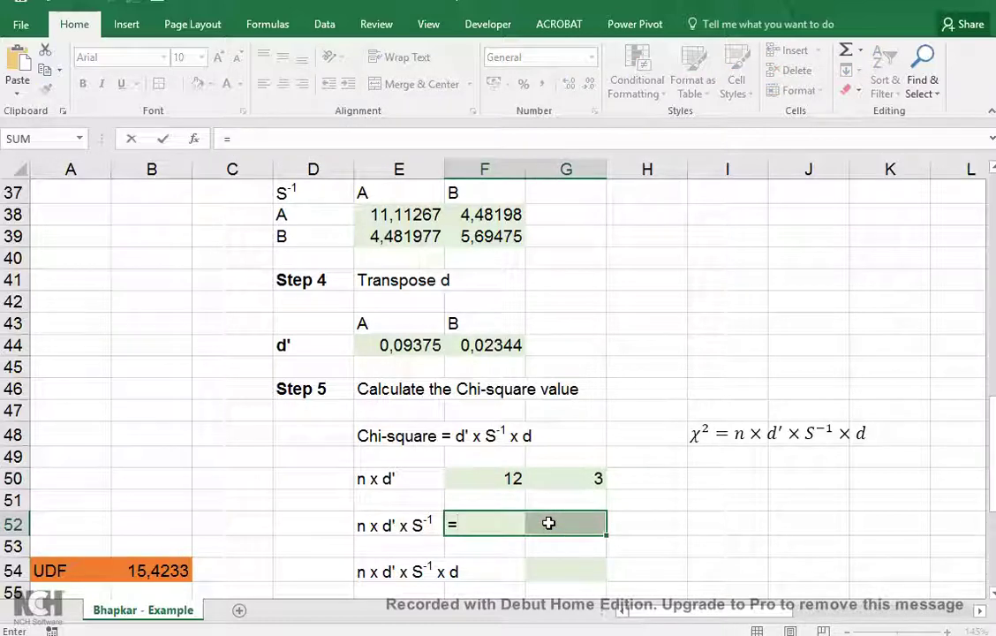
pyautogui.write('mmult(')
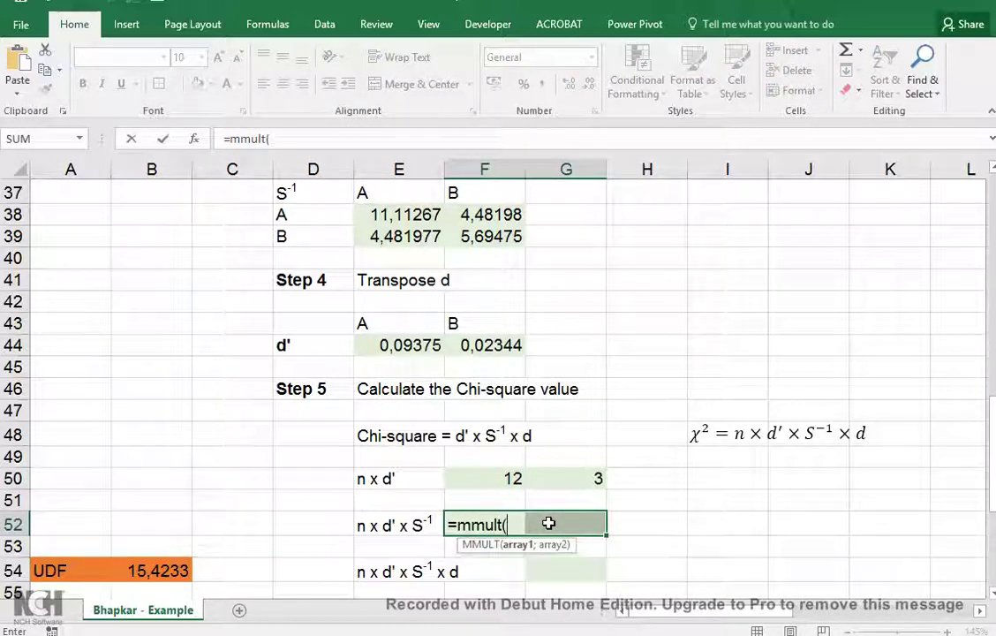
pyautogui.moveTo(516, 478); pyautogui.dragTo(545, 478)
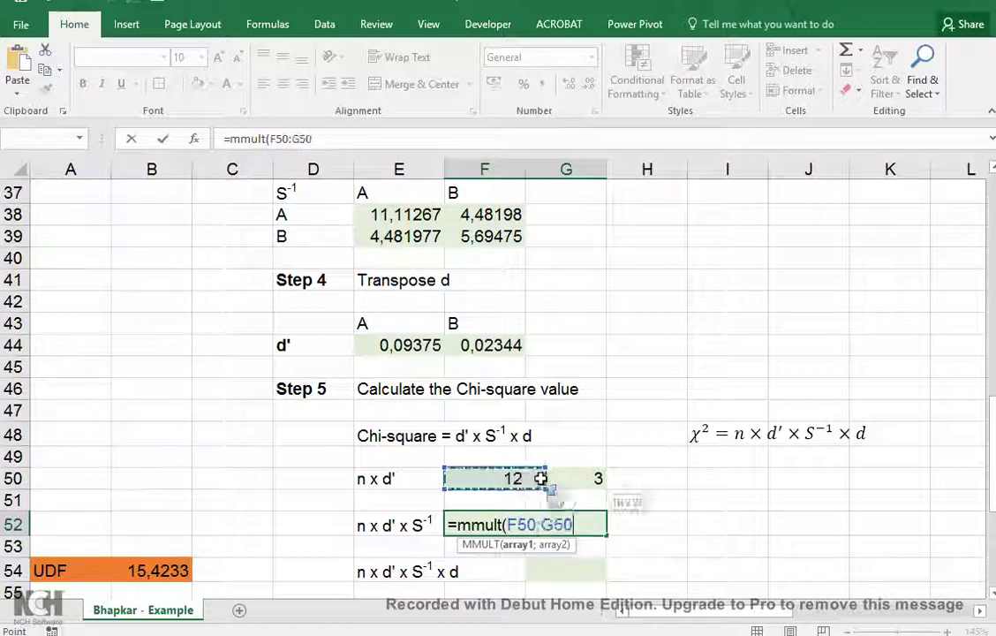
pyautogui.write(';')
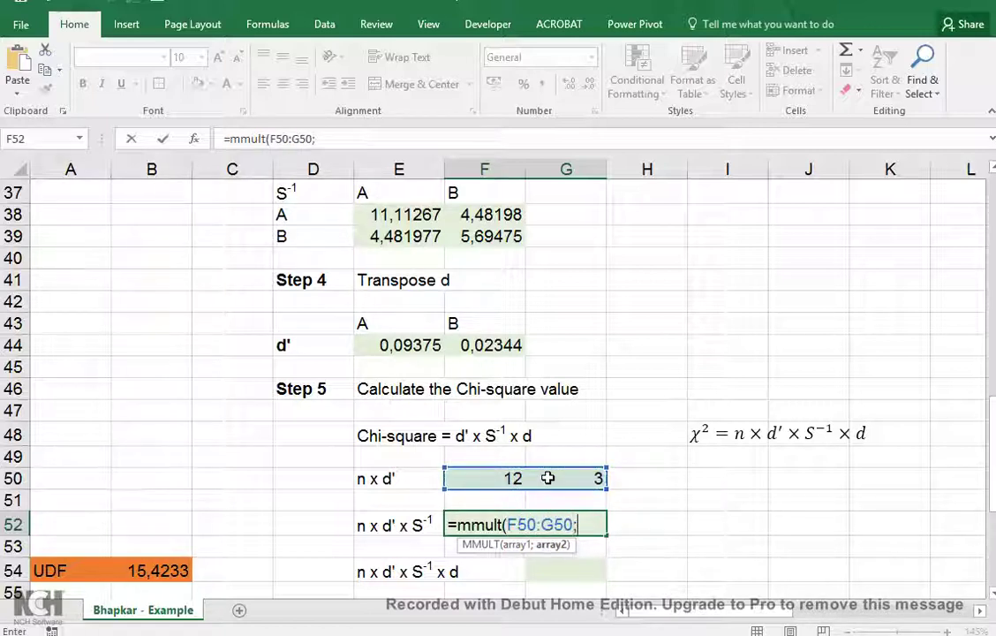
pyautogui.moveTo(367, 215); pyautogui.dragTo(461, 232)
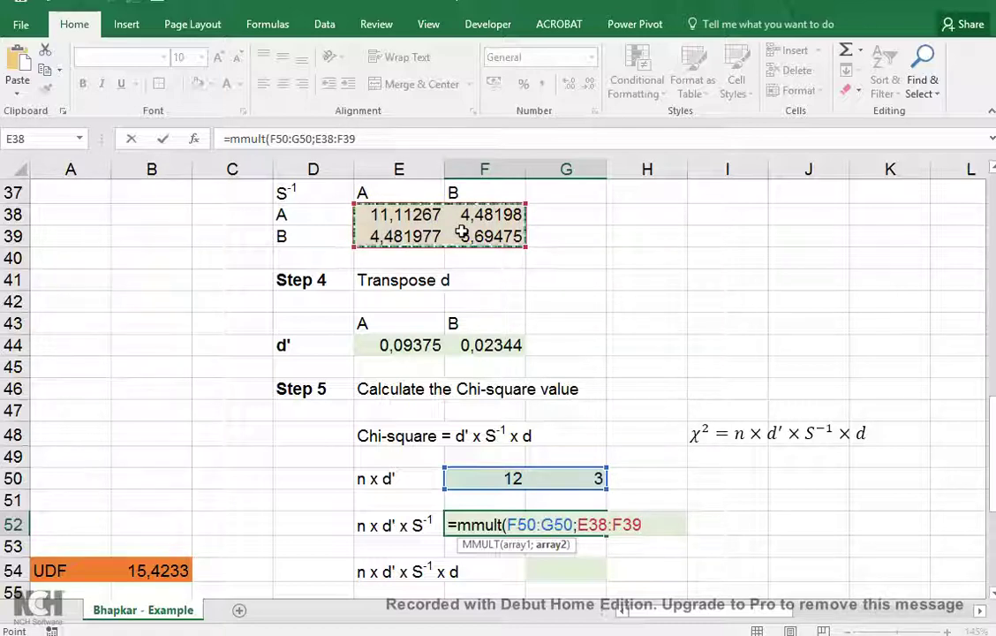
pyautogui.hotkey('ctrl', 'shift', 'Return')
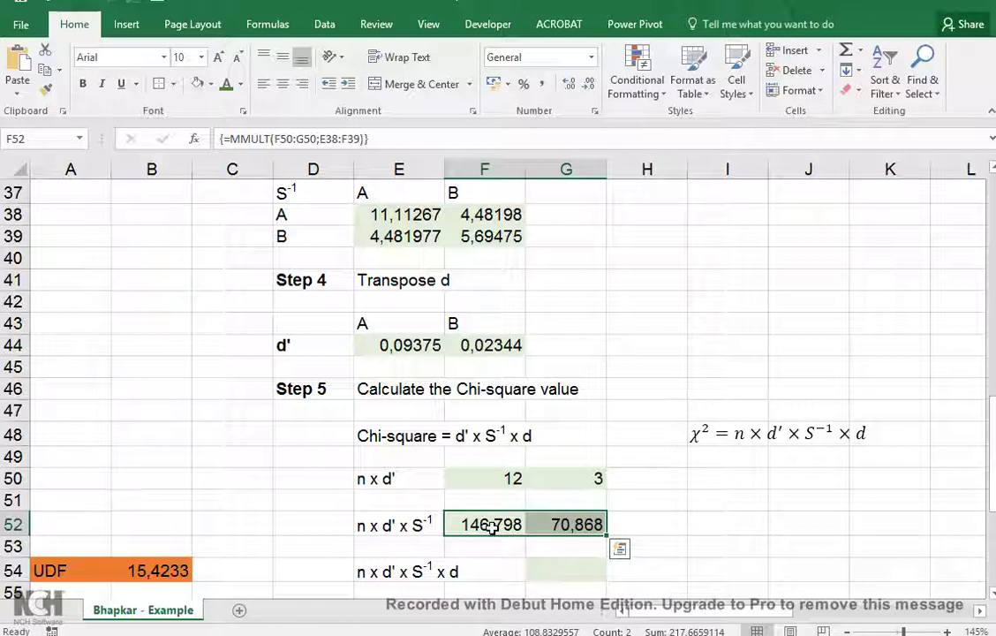
# Calculate the chi-square value in G54 by multiplying by vector d with =MMULT(F52:G52;E20:E21).
pyautogui.click(552, 569)
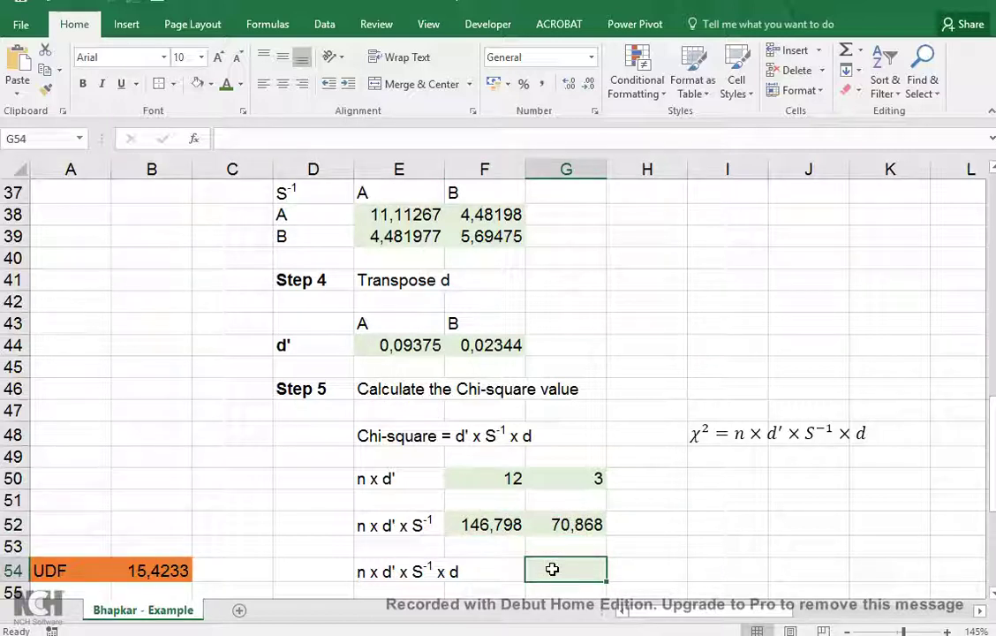
pyautogui.write('=')
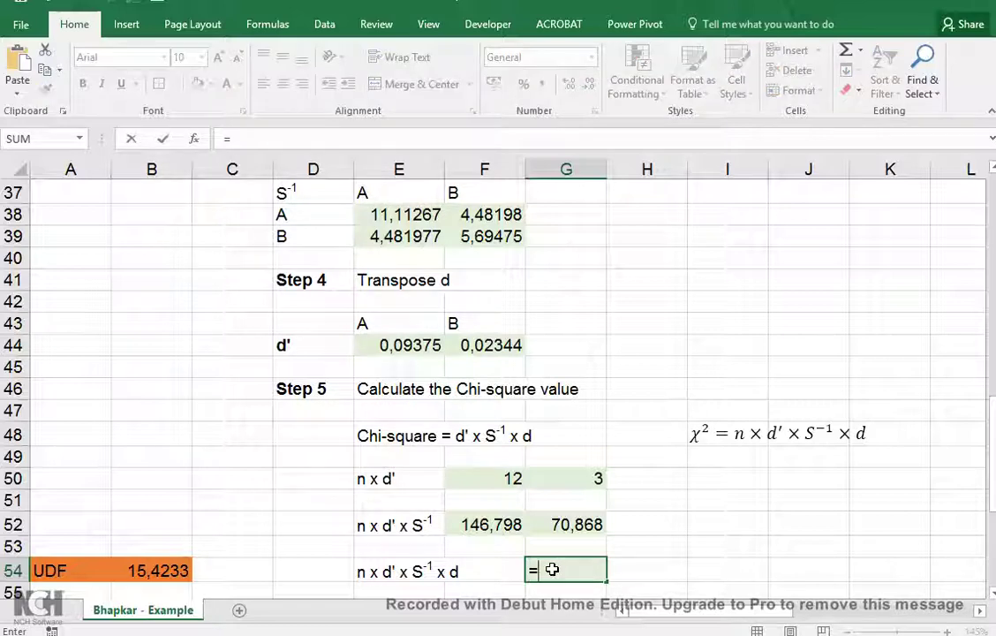
pyautogui.write('mmul')
pyautogui.press('Tab')
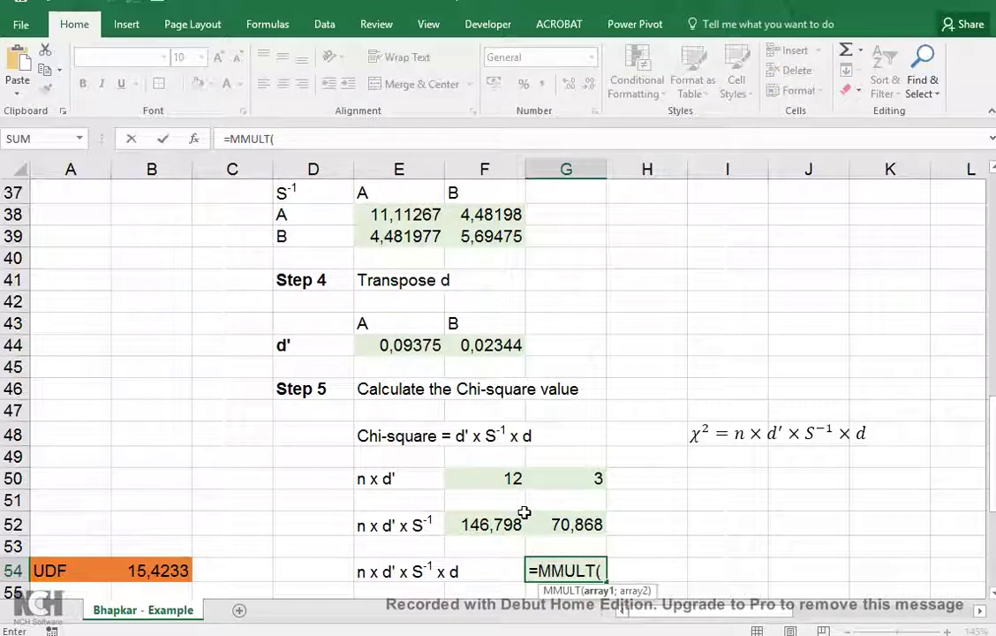
pyautogui.moveTo(502, 524); pyautogui.dragTo(586, 525)
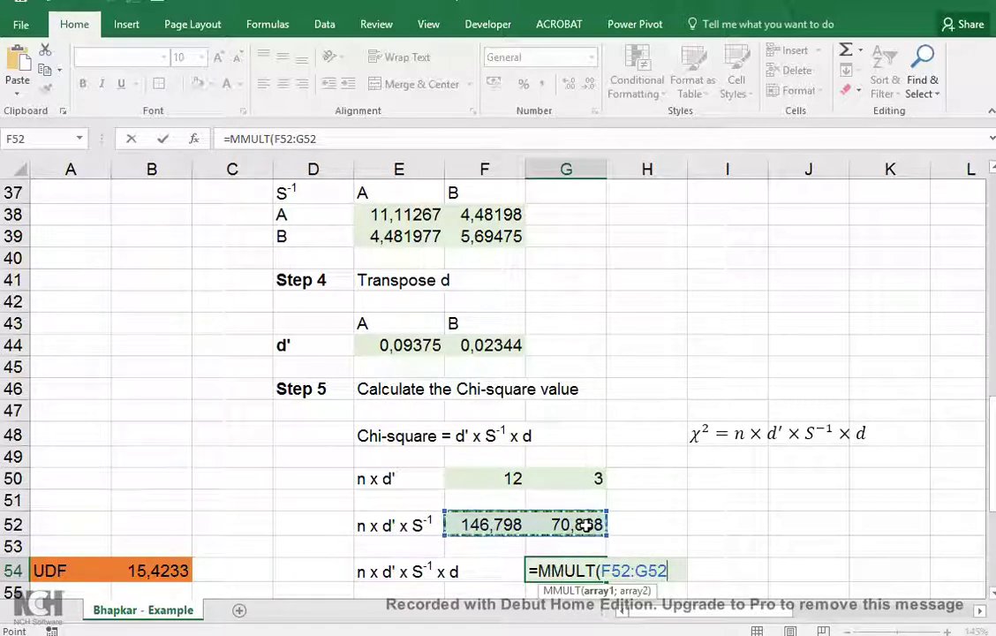
pyautogui.write(';')
pyautogui.scroll(8, 586, 525)
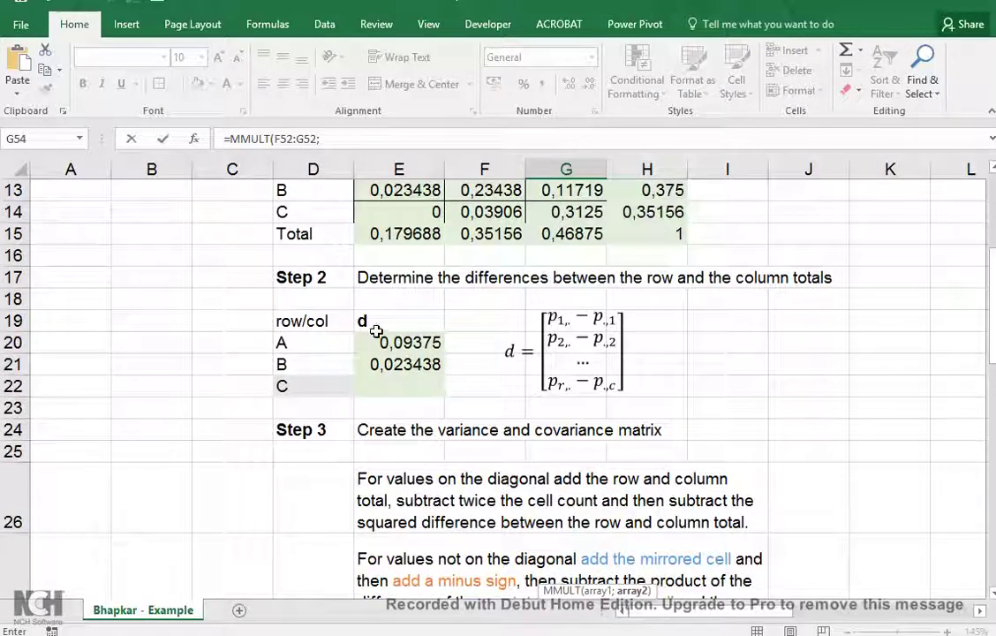
pyautogui.moveTo(390, 341); pyautogui.dragTo(396, 360)
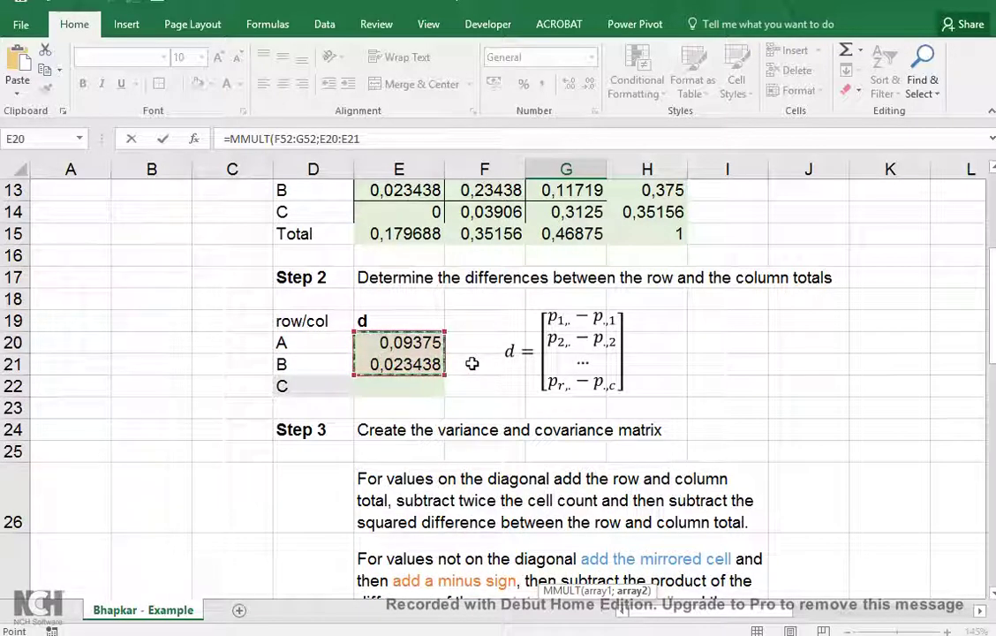
pyautogui.press('Return')
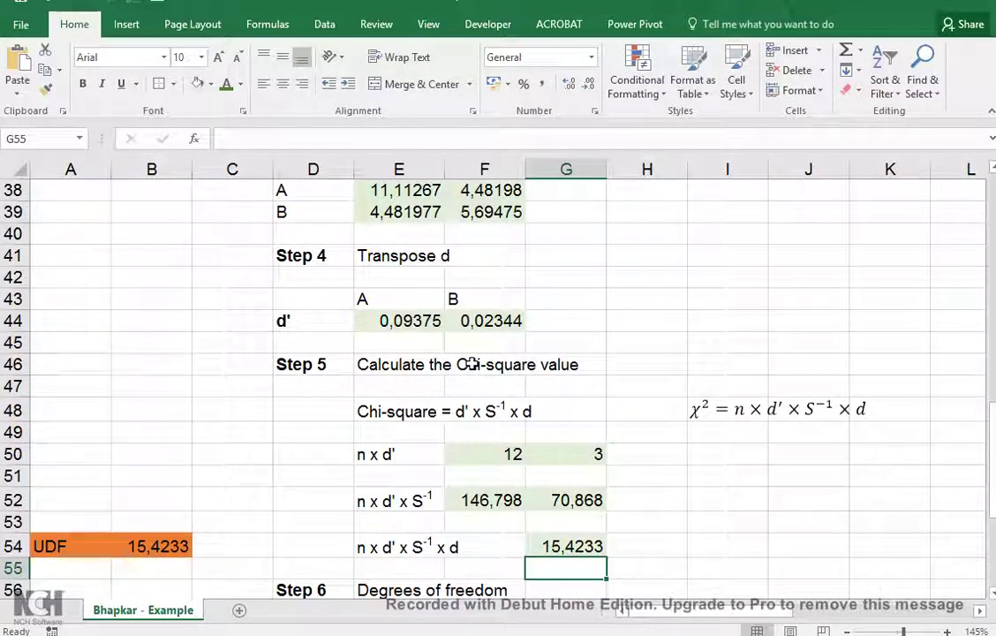
pyautogui.press('Up')
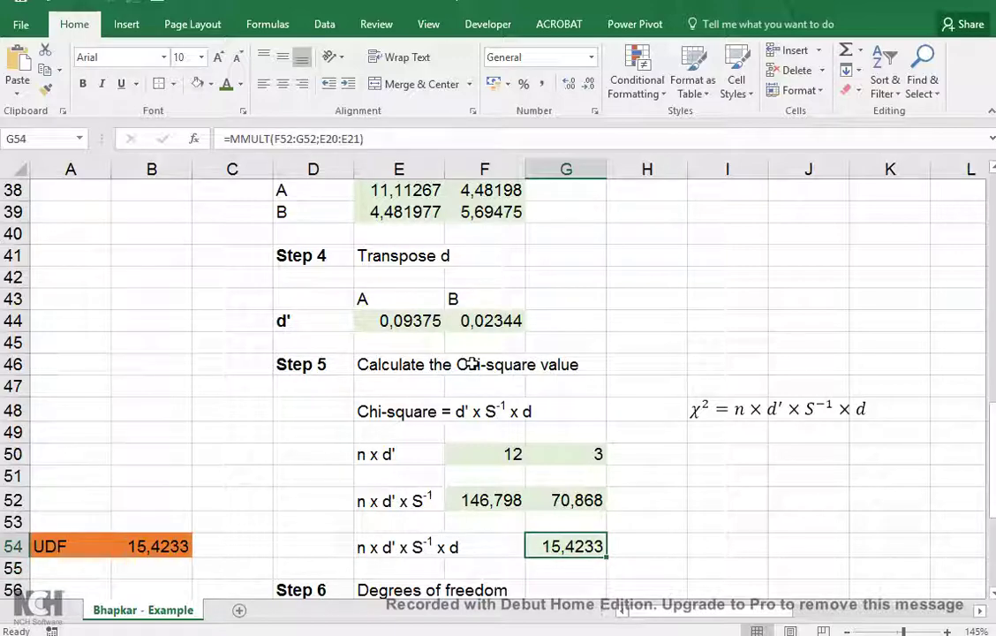
# Calculate the degrees of freedom in F60 with the formula =3-1.
pyautogui.press('Down')
pyautogui.press('Down')
pyautogui.press('Down')
pyautogui.press('Down')
pyautogui.press('Down')
pyautogui.press('Down')
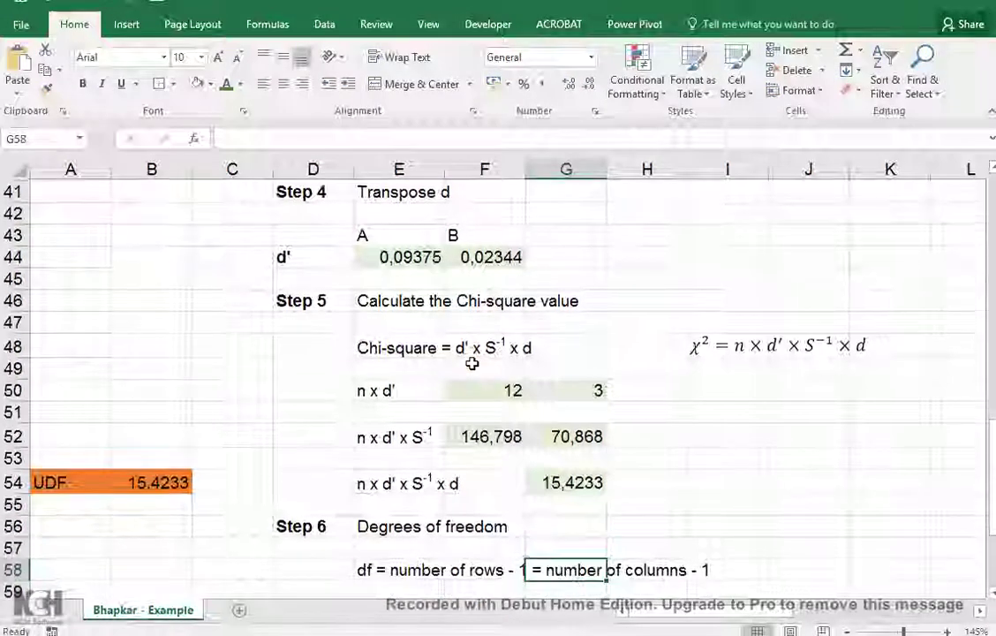
pyautogui.press('Left')
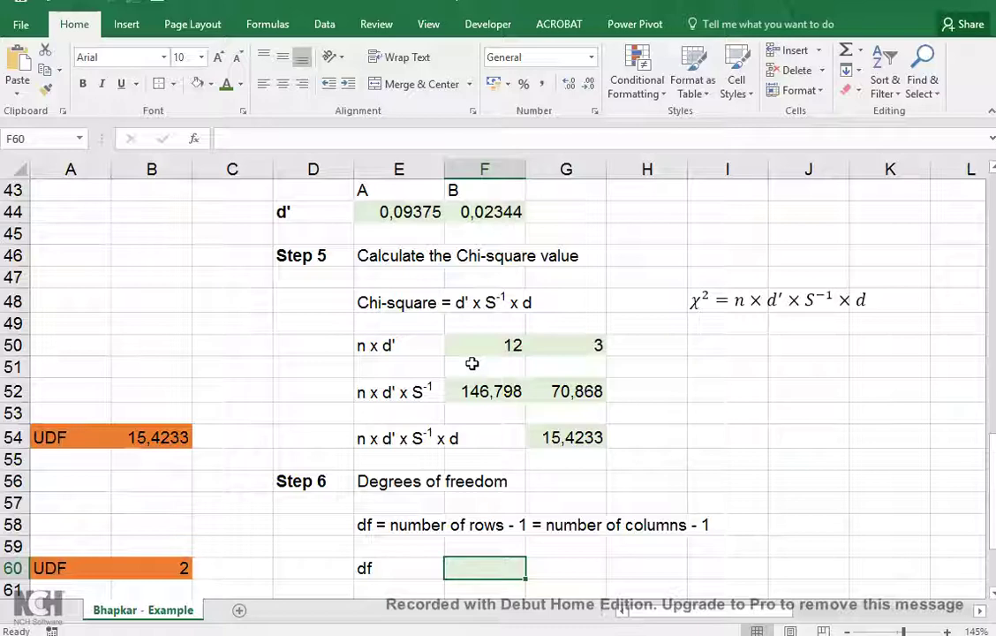
pyautogui.write('=3-1')
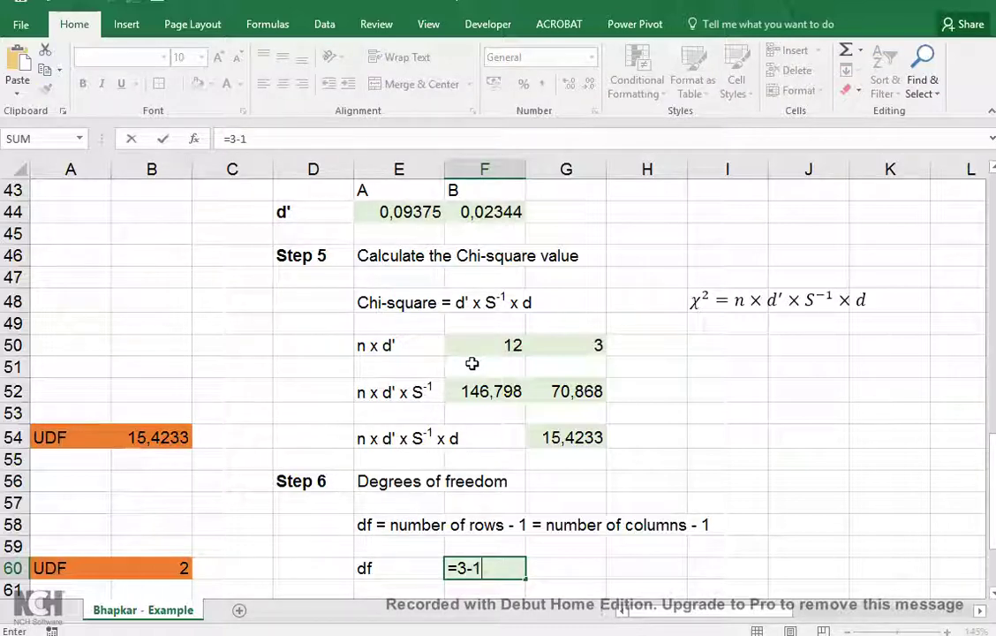
pyautogui.press('Return')
# Calculate the significance in G64 from the chi-square value and degrees of freedom with =CHIDIST(G54;F60).
pyautogui.scroll(-1, 455, 416)
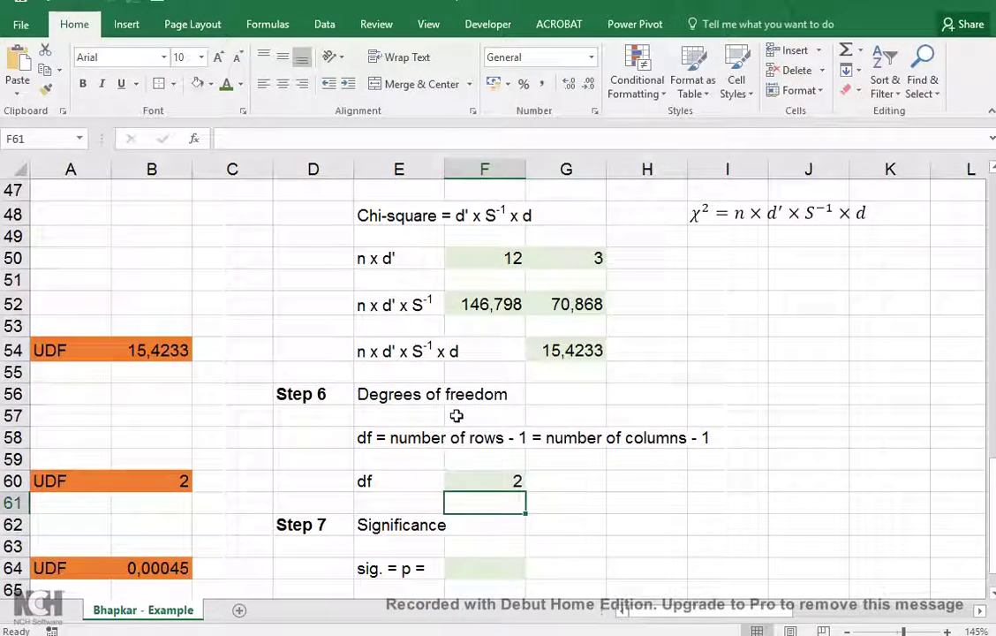
pyautogui.click(495, 567)
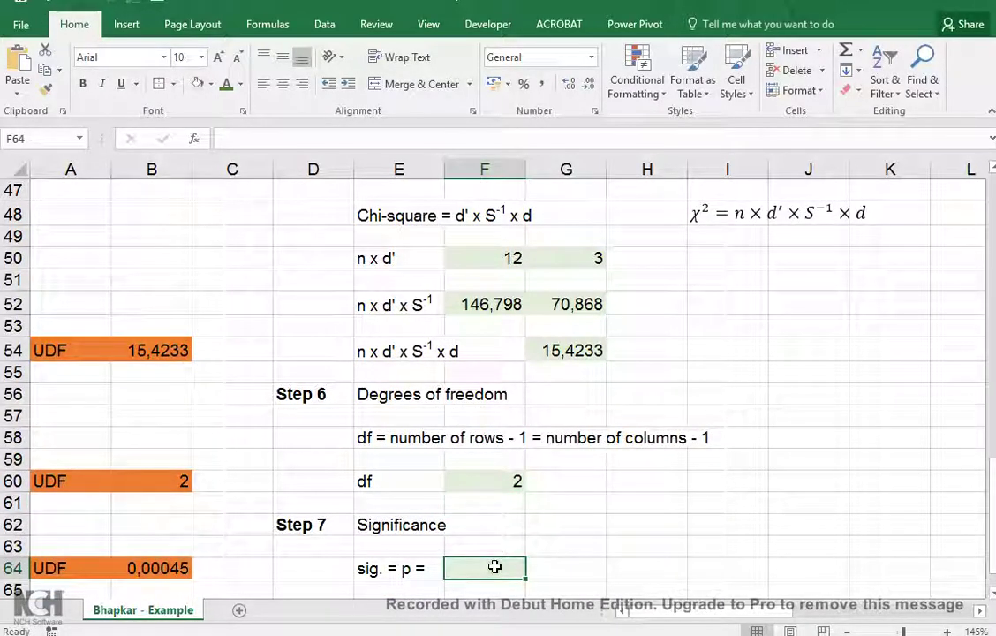
pyautogui.click(566, 569)
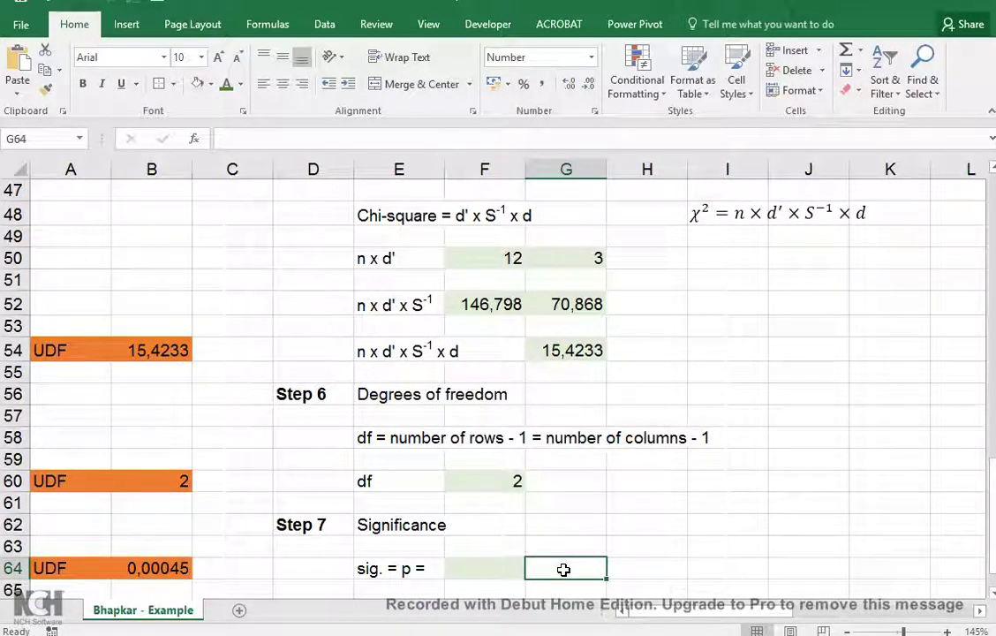
pyautogui.write('=chi')
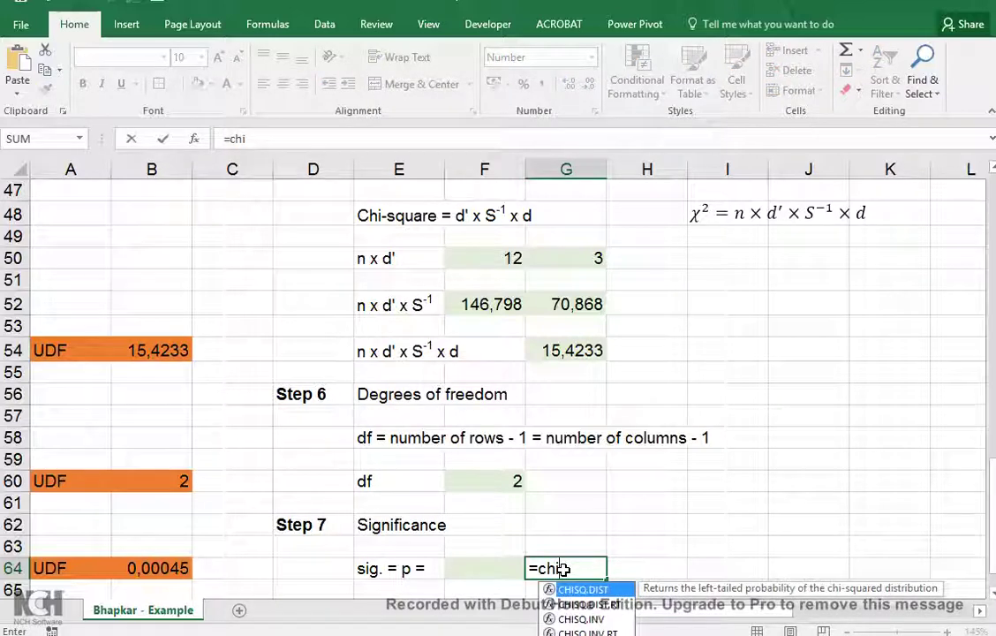
pyautogui.write('sqdist')
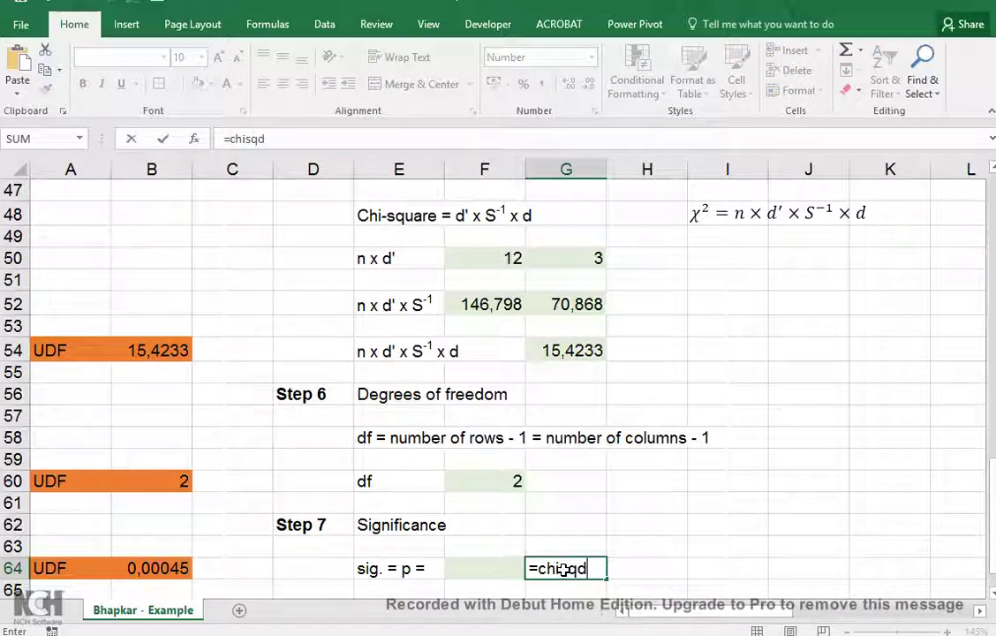
pyautogui.press('BackSpace')
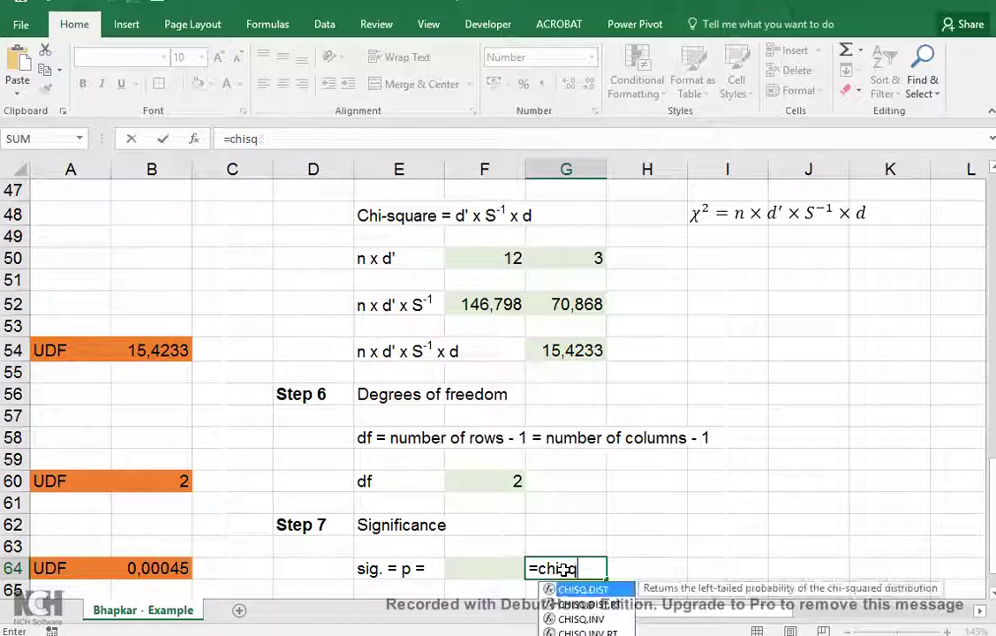
pyautogui.press('BackSpace')
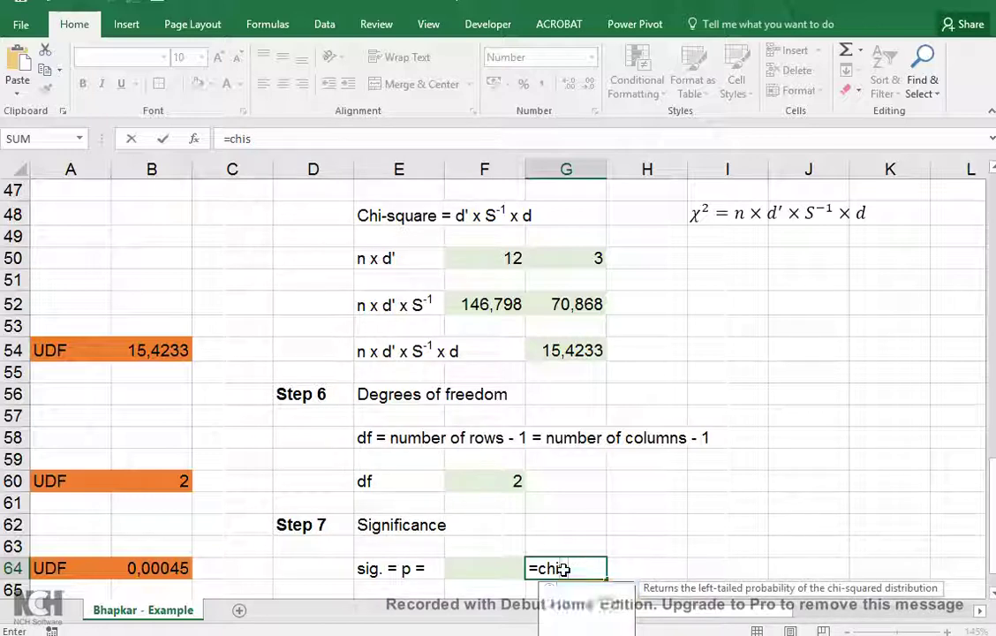
pyautogui.write('dis')
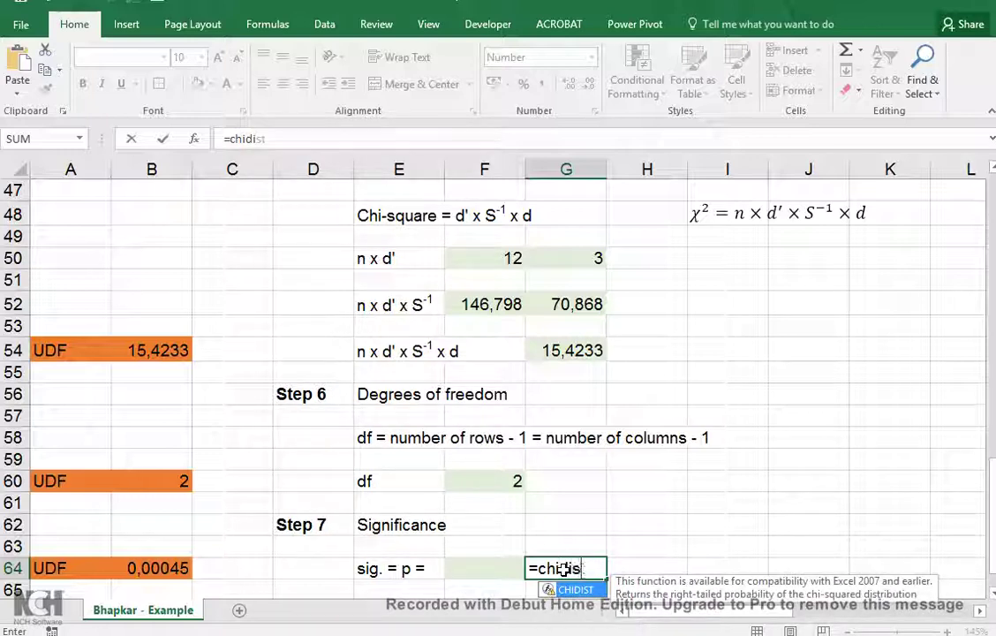
pyautogui.write('t(')
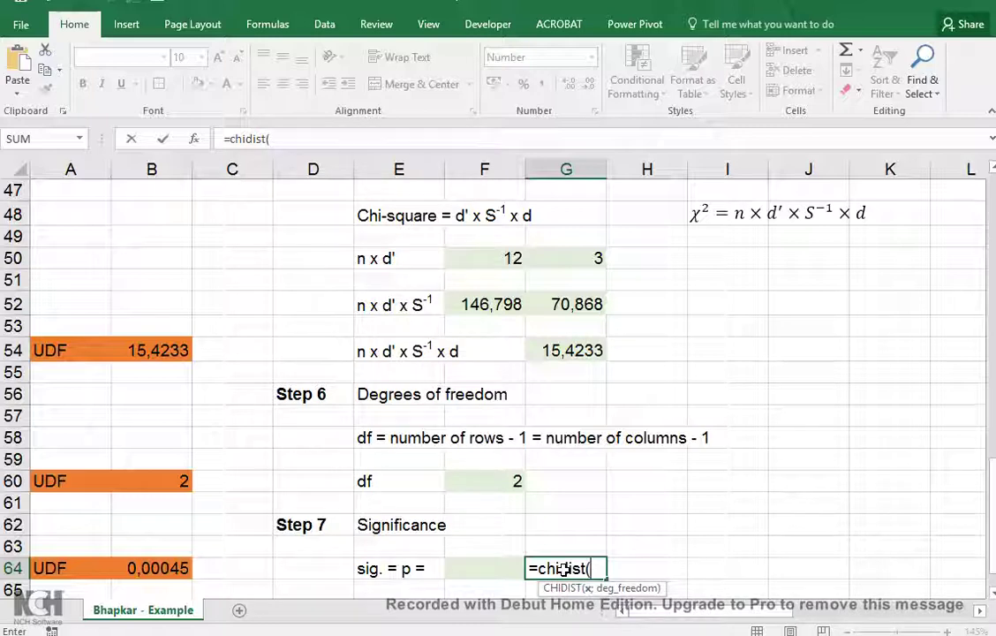
pyautogui.click(575, 351)
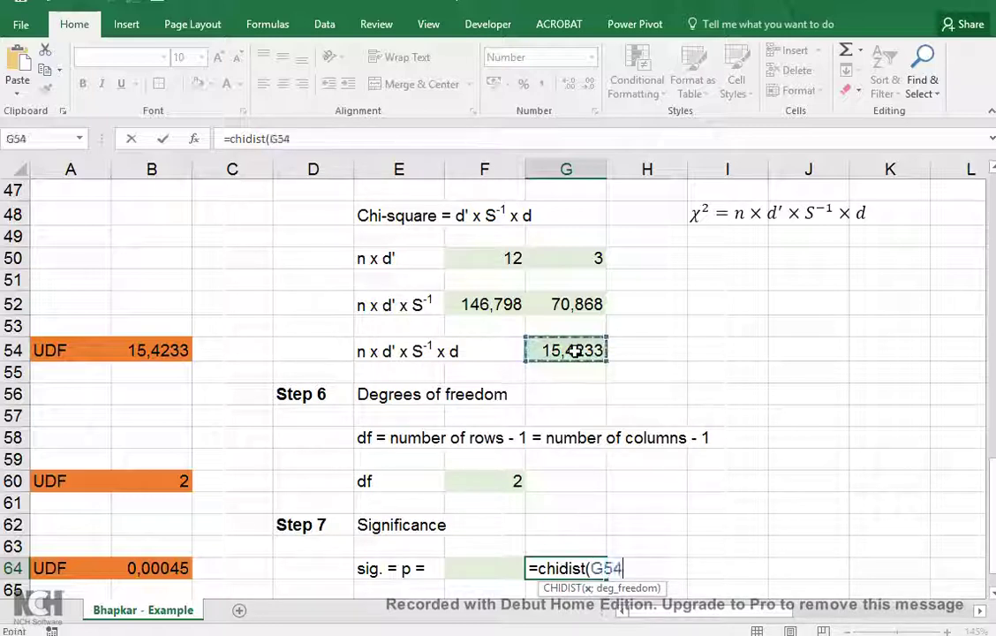
pyautogui.write(';')
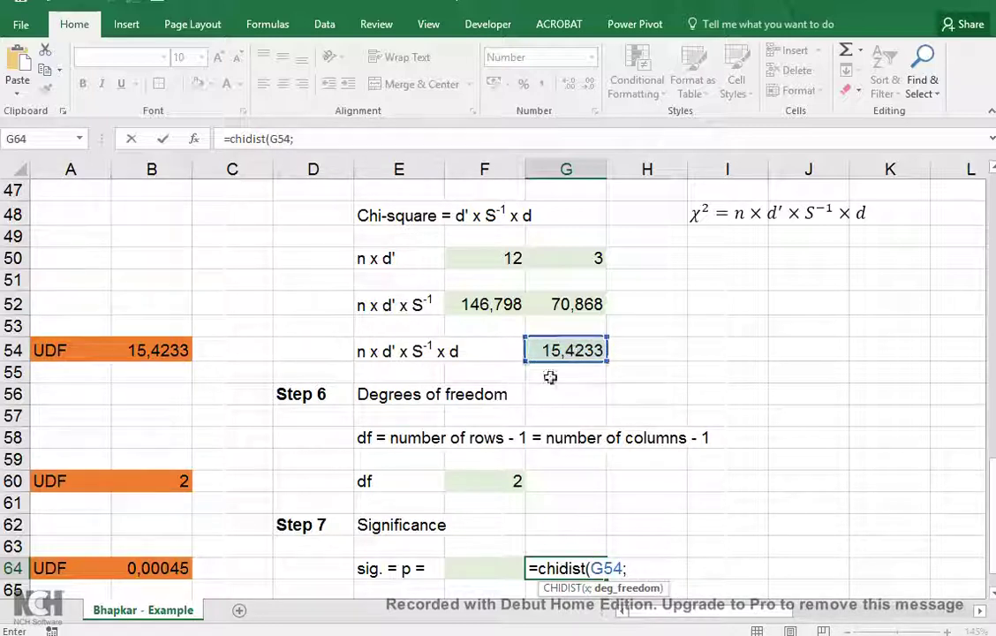
pyautogui.click(486, 480)
pyautogui.press('Return')
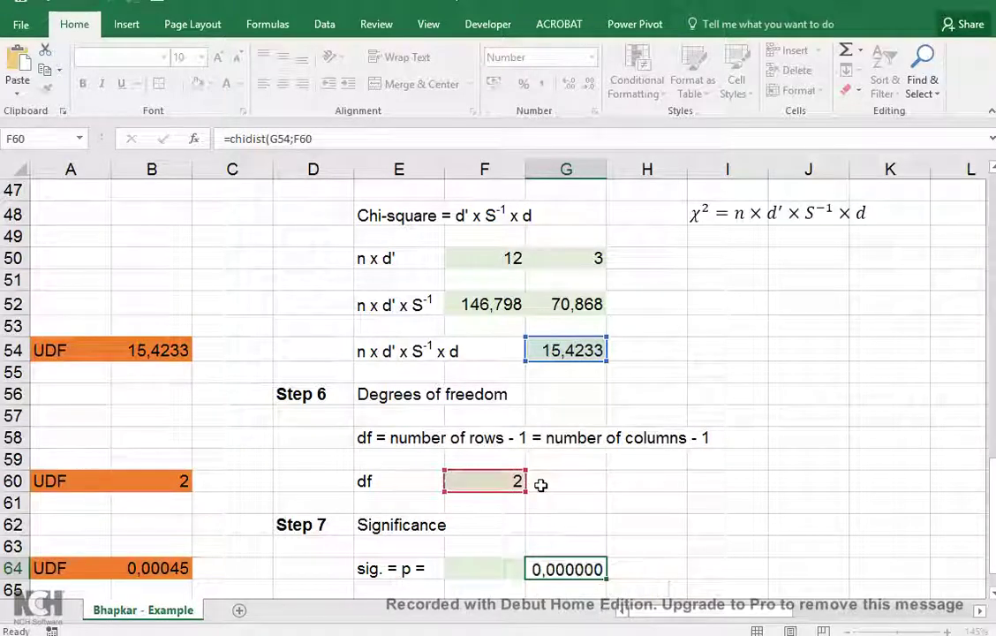
pyautogui.press('Up')
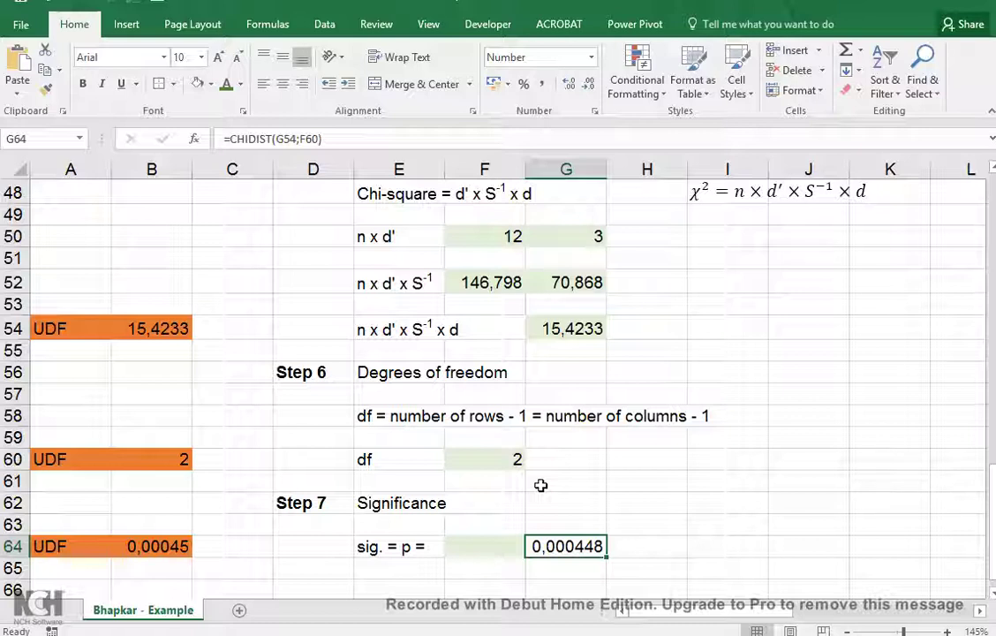
pyautogui.press('Left')
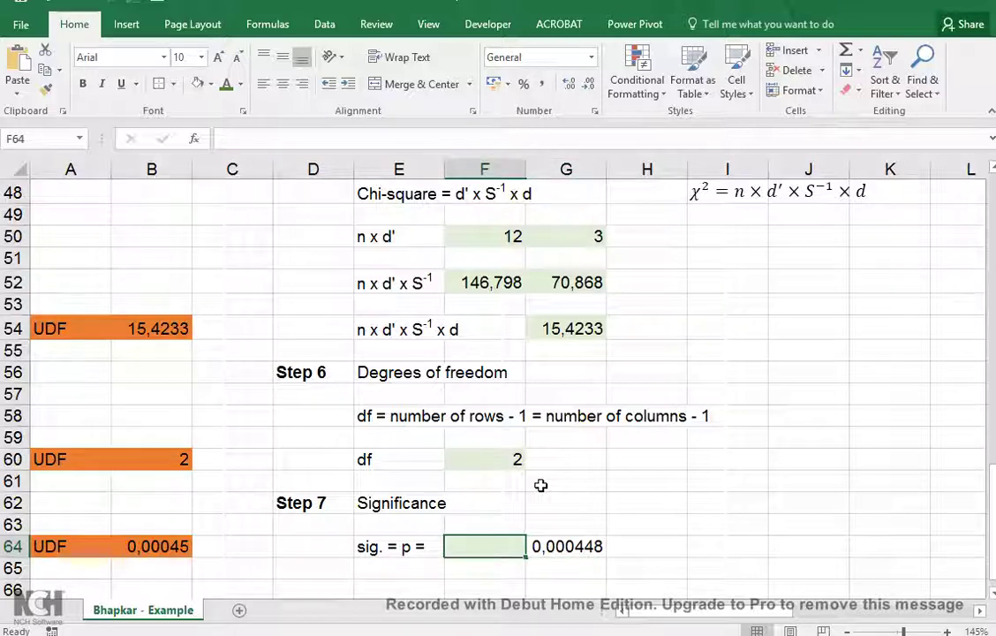
pyautogui.press('Right')
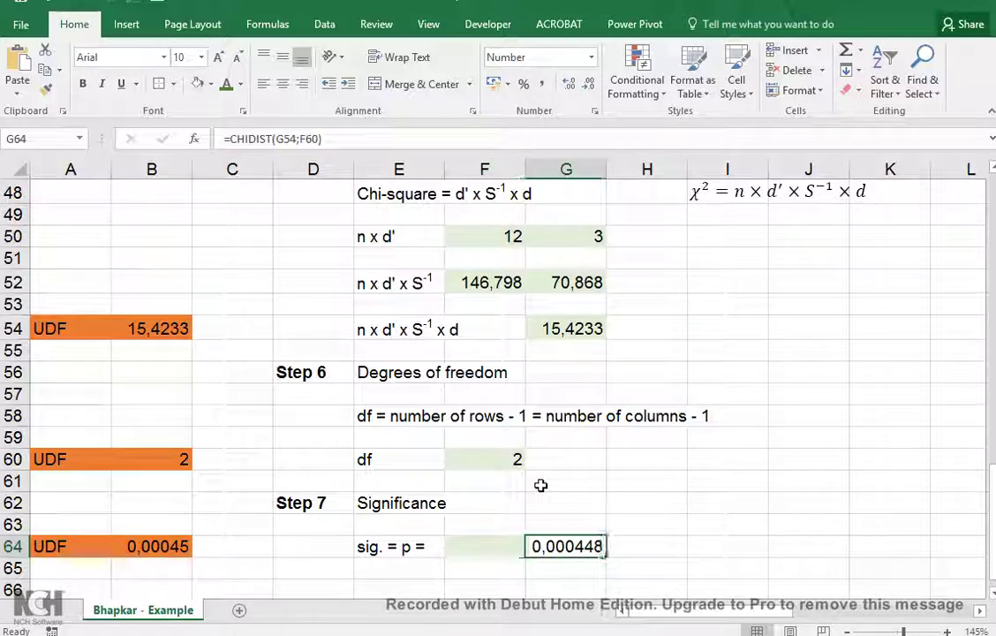
# Calculate the cumulative chi-square probability in G65 with the formula =CHISQ.DIST(G54;F60;TRUE).
pyautogui.press('Down')
pyautogui.write('=ch')
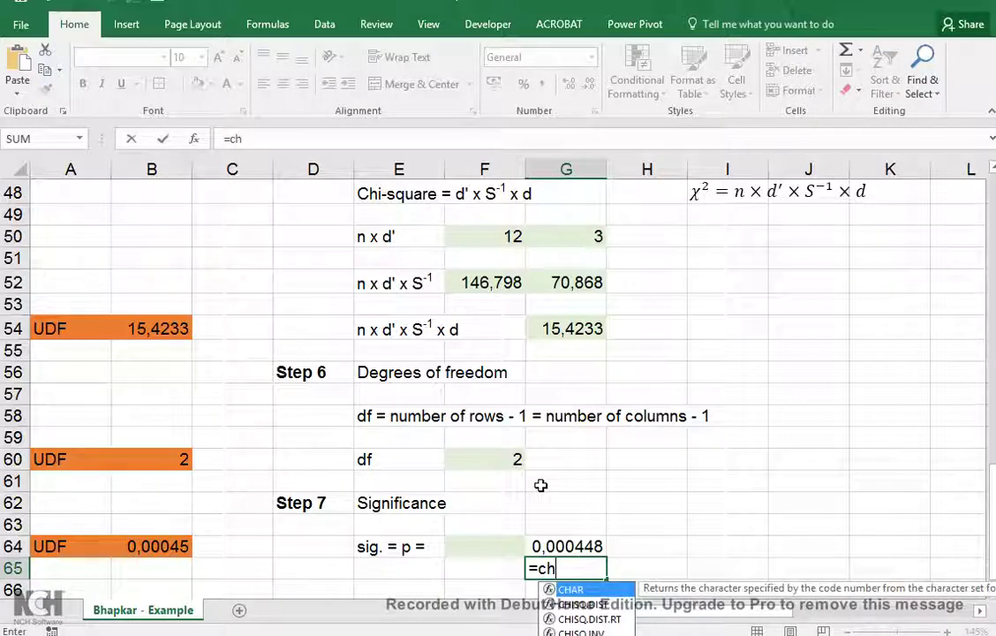
pyautogui.write('isq.dist(')
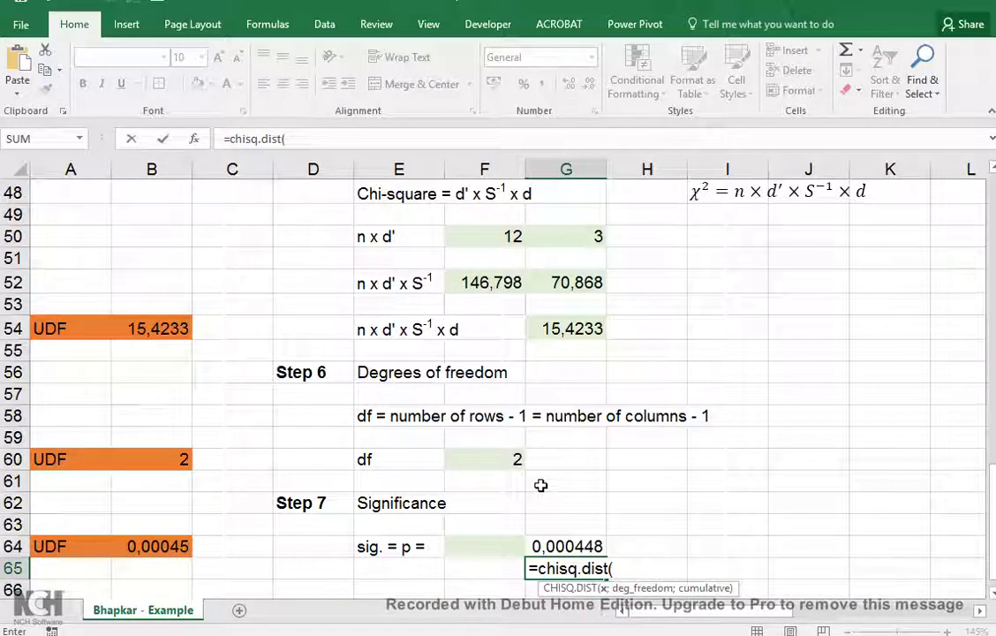
pyautogui.click(565, 328)
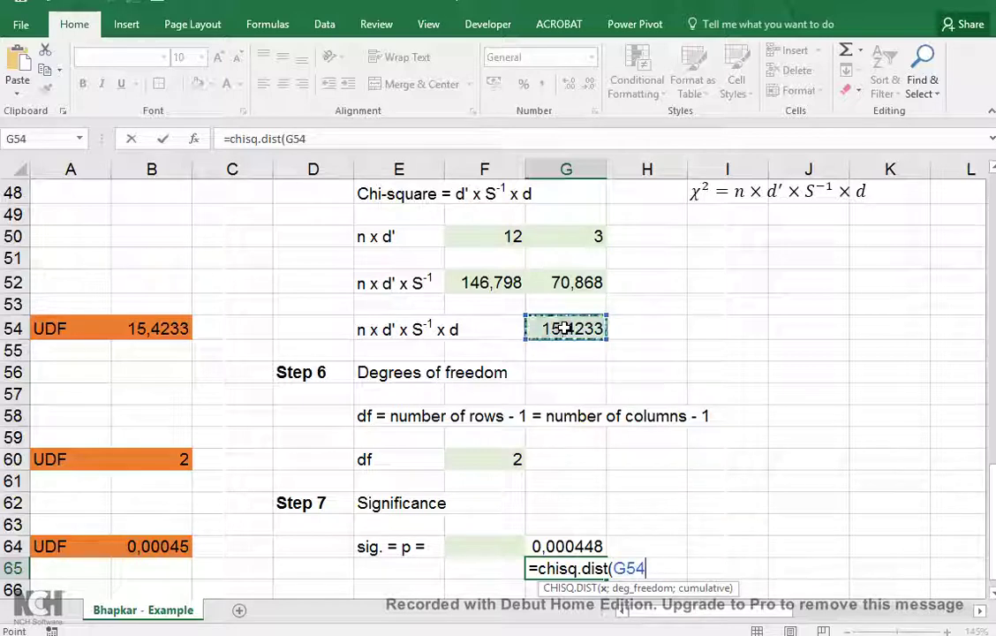
pyautogui.write(';')
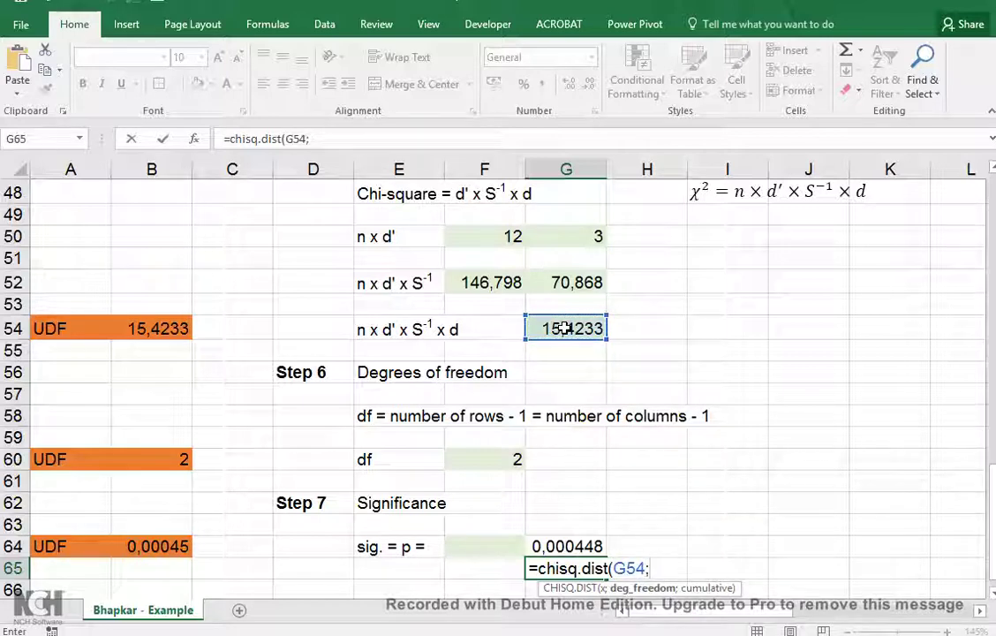
pyautogui.click(495, 456)
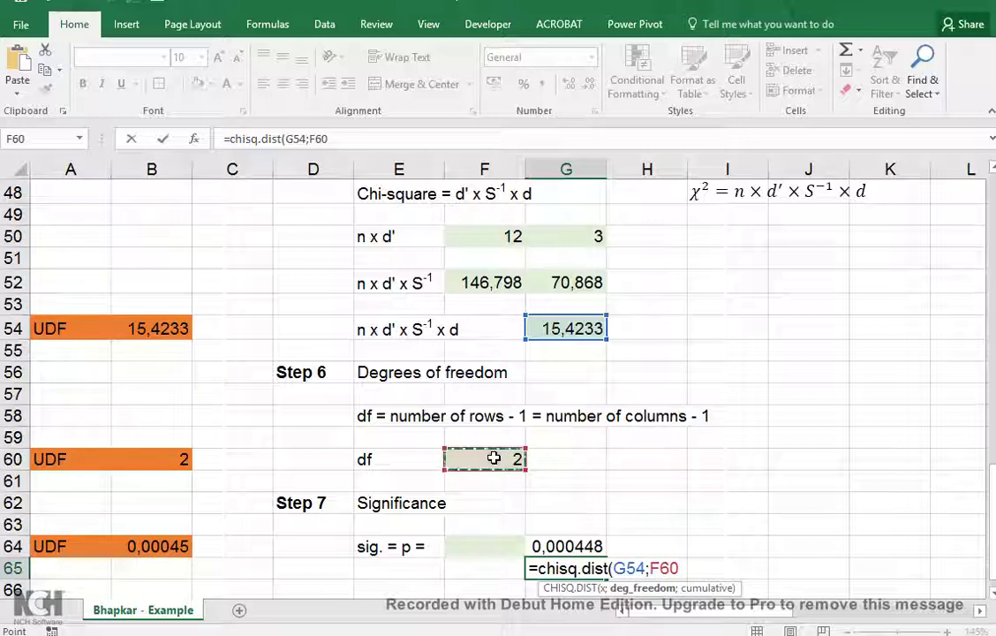
pyautogui.write(';true')
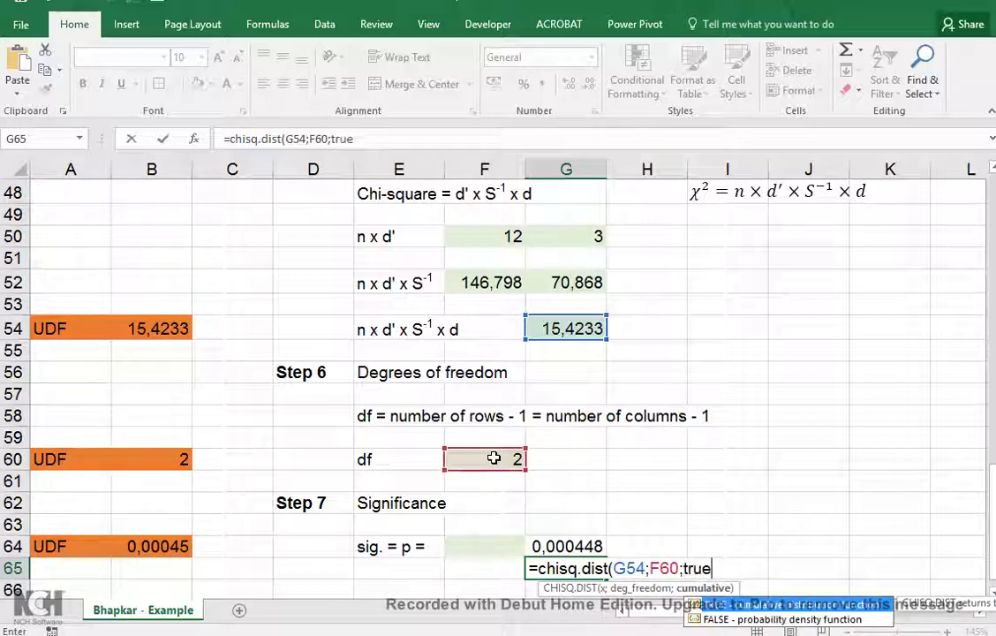
pyautogui.press('Return')
# Calculate the significance in F64 as the complement of the cumulative probability with the formula =1-G65.
pyautogui.press('Up')
pyautogui.press('Left')
pyautogui.press('Up')
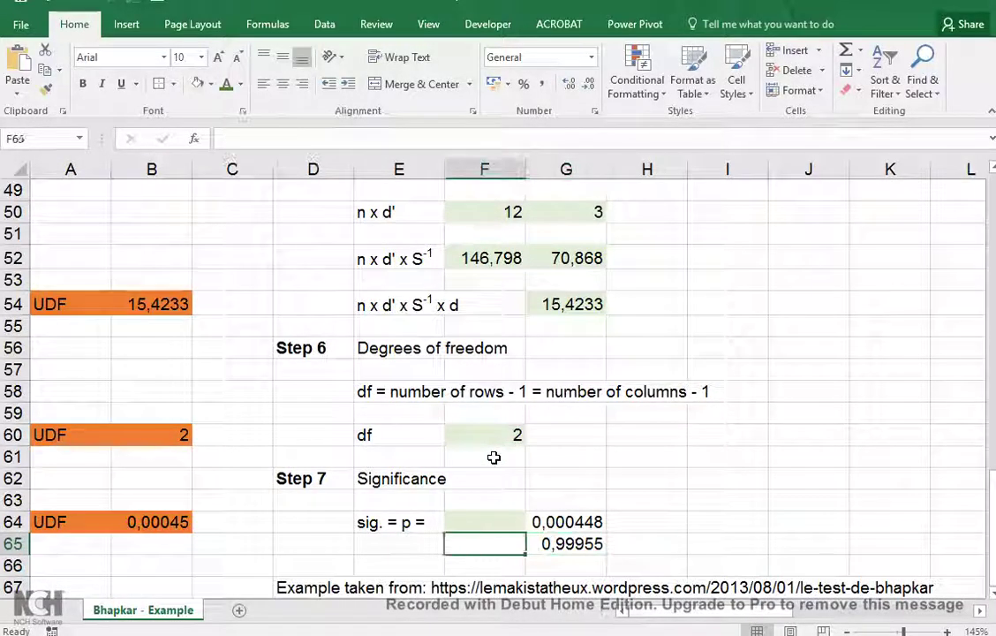
pyautogui.write('=')
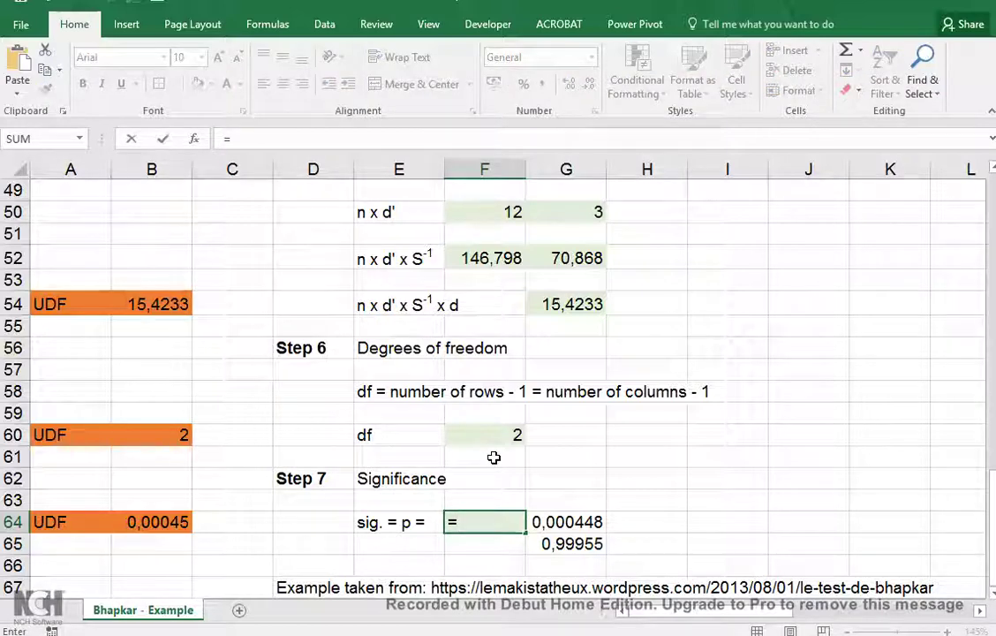
pyautogui.write('1-')
pyautogui.press('Down')
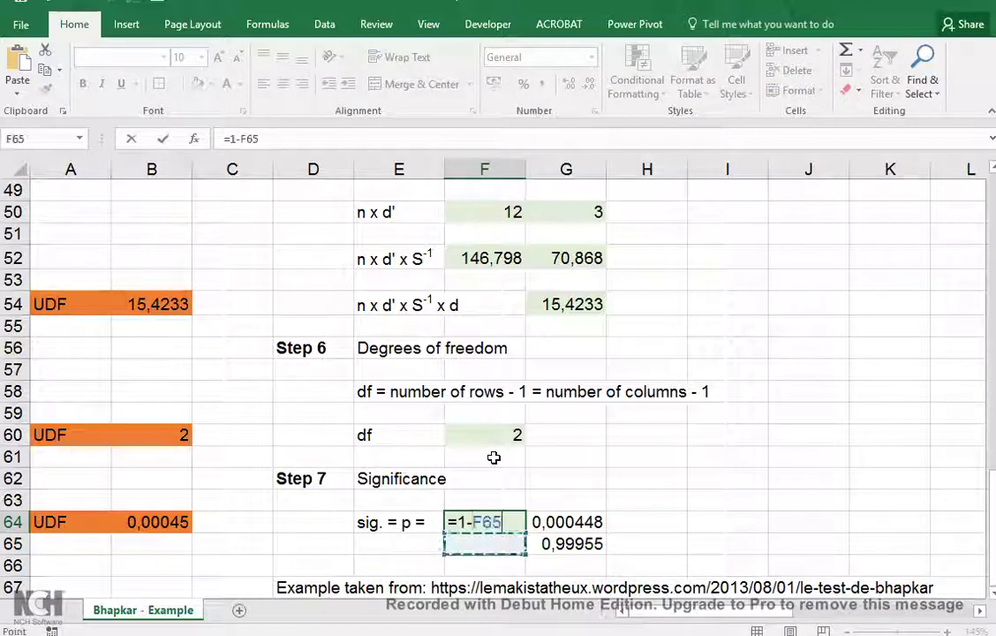
pyautogui.press('Right')
pyautogui.press('Return')
pyautogui.press('Left')
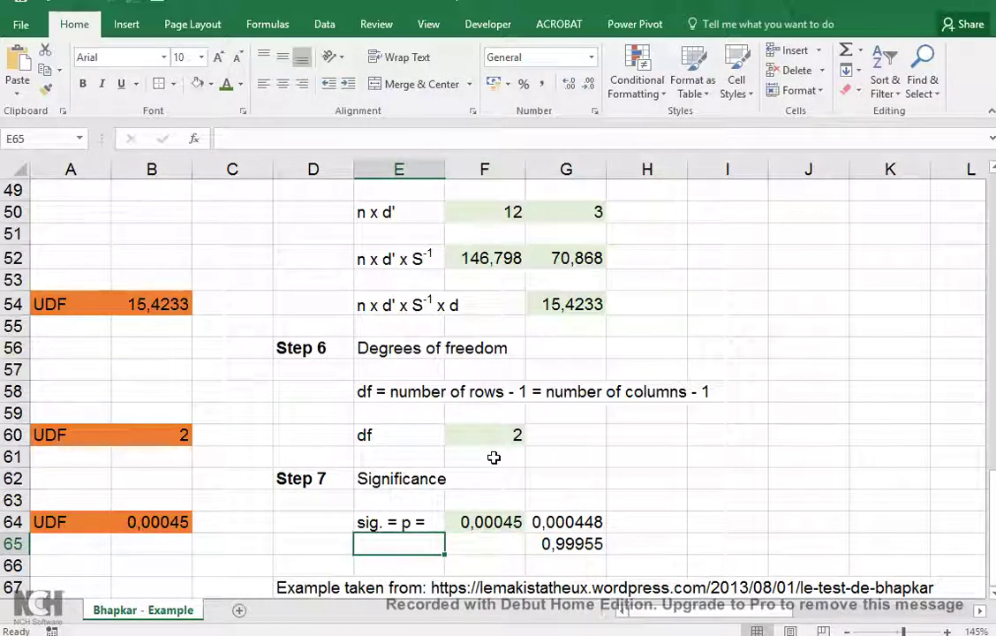
# Examine the UDF formulas in B64, B60 and B54, and trace B54's input range in the observed table.
pyautogui.click(155, 521)
pyautogui.click(159, 436)
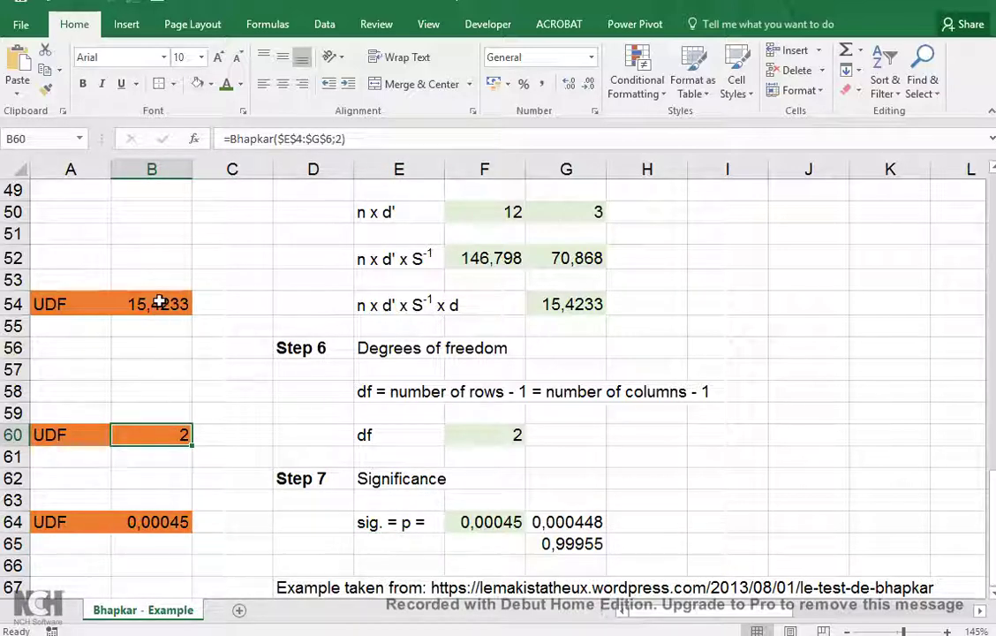
pyautogui.click(158, 302)
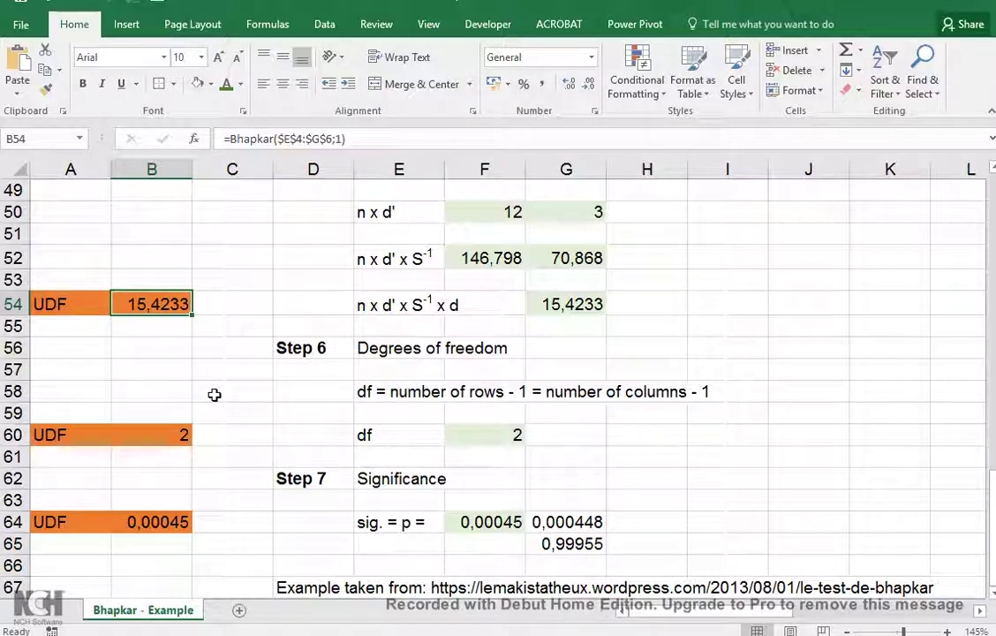
pyautogui.scroll(1, 214, 395)
pyautogui.scroll(-1, 214, 395)
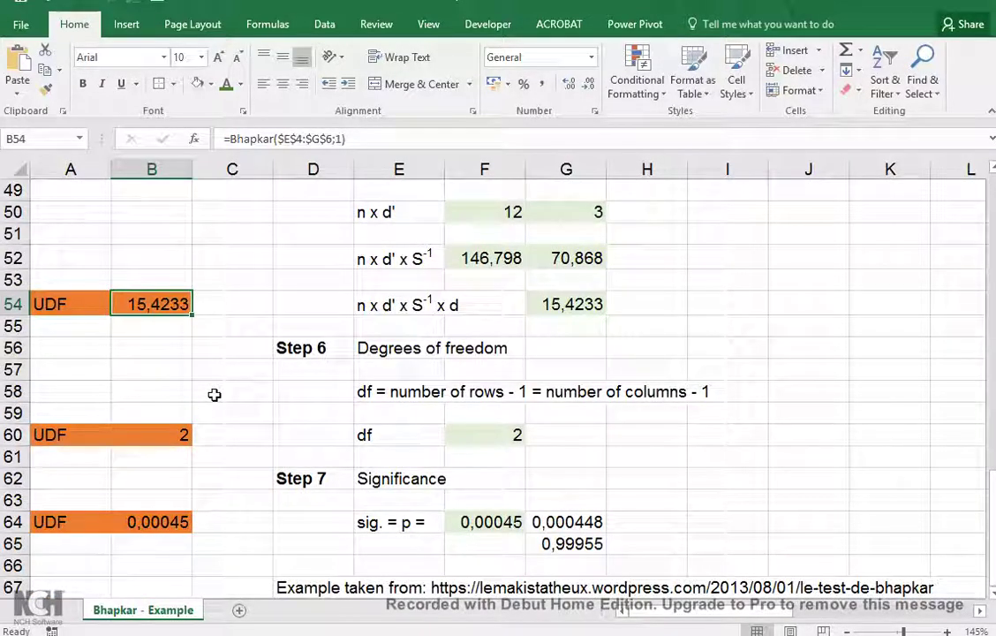
pyautogui.scroll(1, 214, 395)
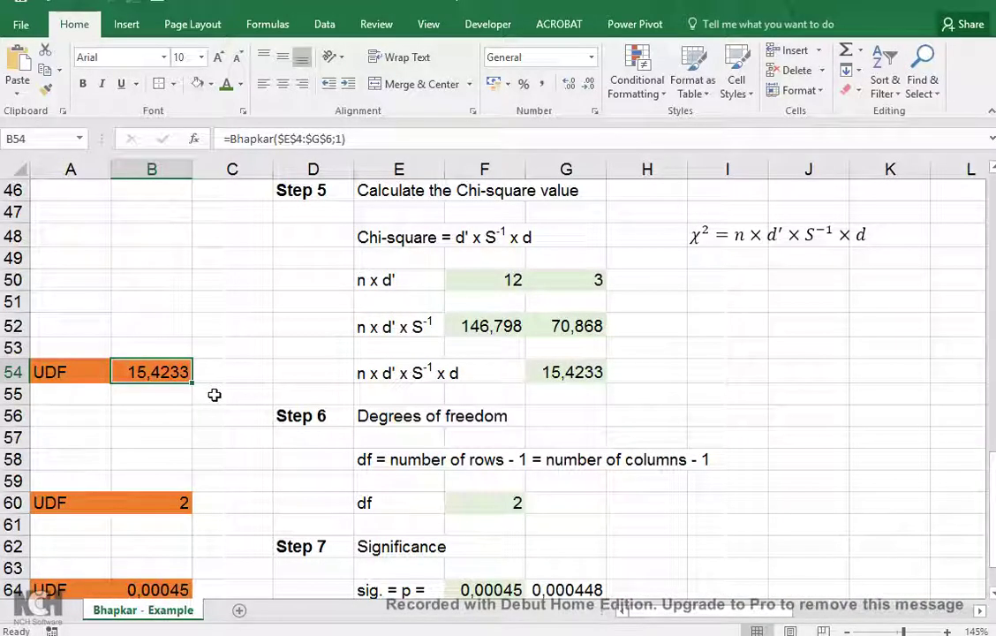
pyautogui.doubleClick(152, 372)
pyautogui.scroll(15, 277, 385)
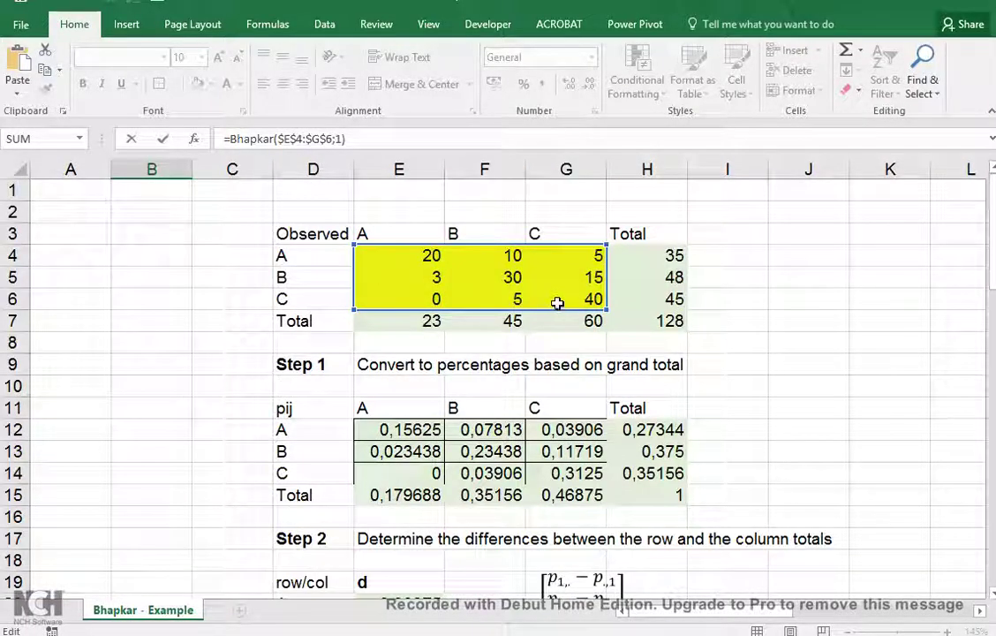
pyautogui.scroll(-11, 168, 440)
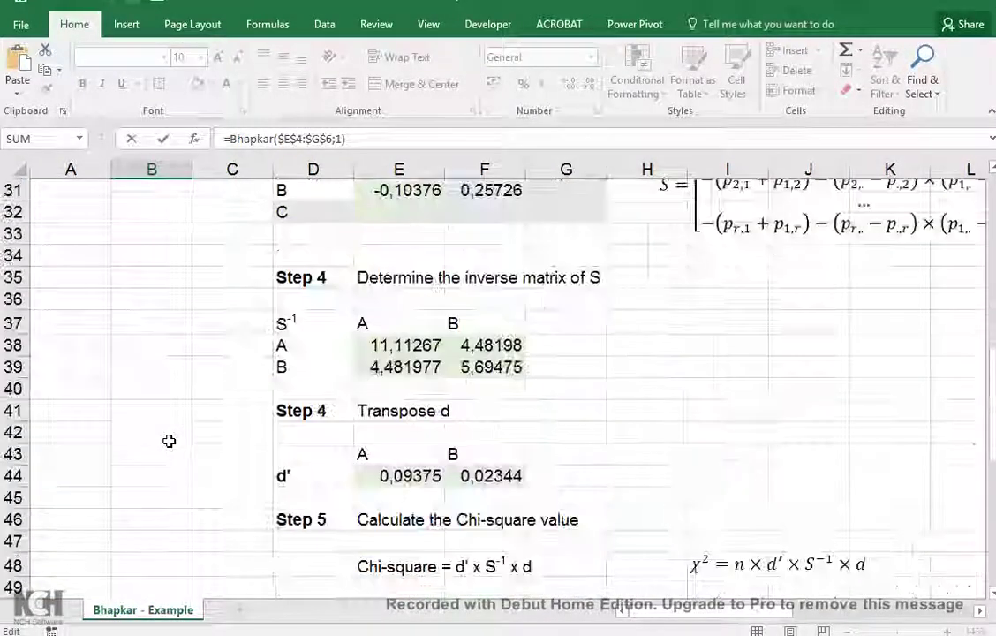
pyautogui.scroll(-3, 169, 440)
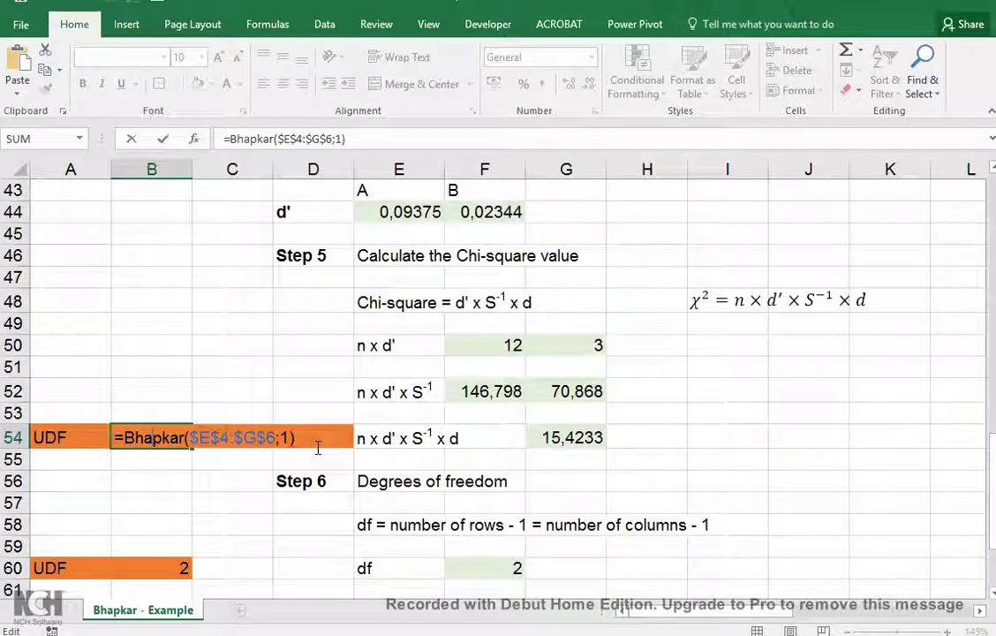
pyautogui.press('Return')
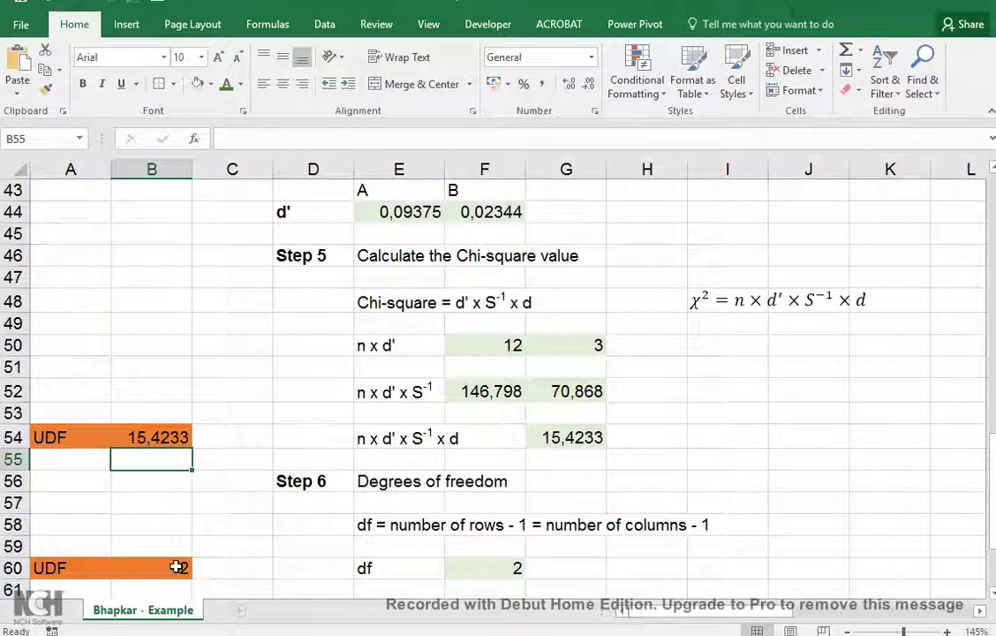
# Inspect the arguments of the UDF formulas for degrees of freedom in B60 and significance in B64, leaving both formulas as they are.
pyautogui.doubleClick(173, 565)
pyautogui.press('Return')
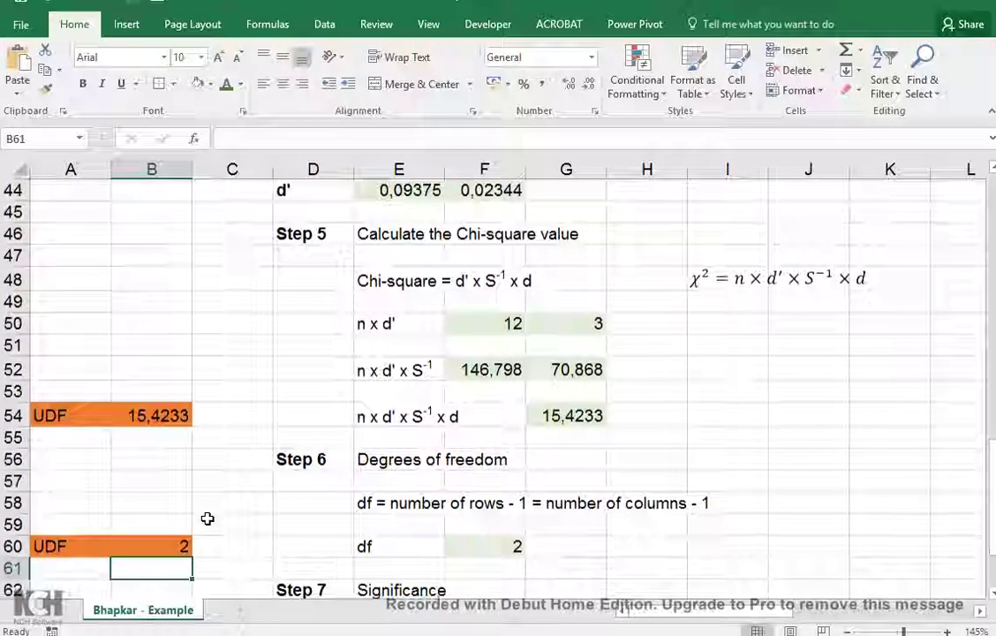
pyautogui.scroll(-1, 207, 518)
pyautogui.scroll(-1, 208, 518)
pyautogui.click(173, 500)
pyautogui.doubleClick(173, 500)
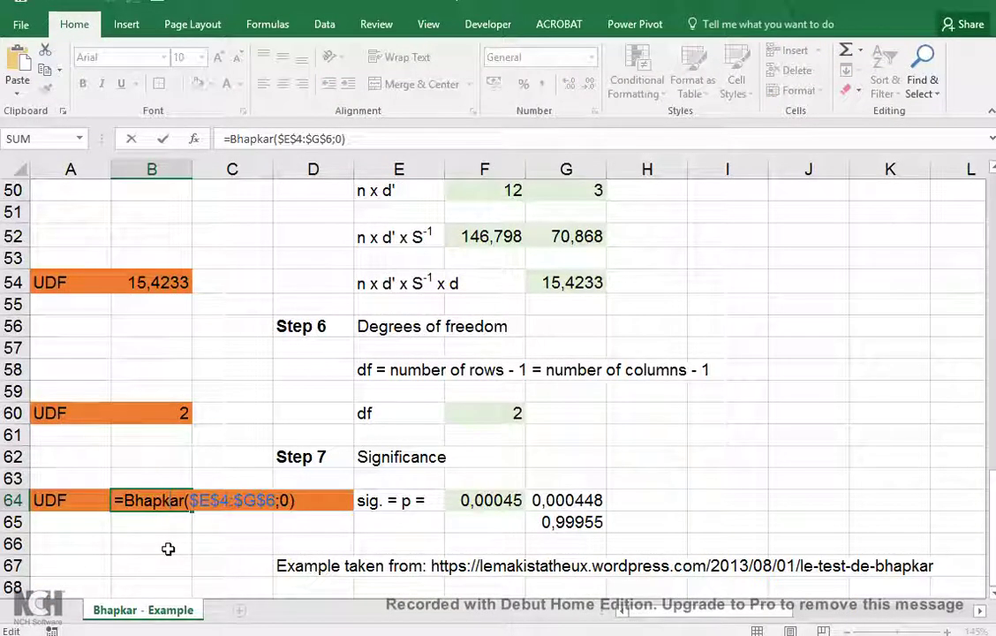
pyautogui.press('Return')
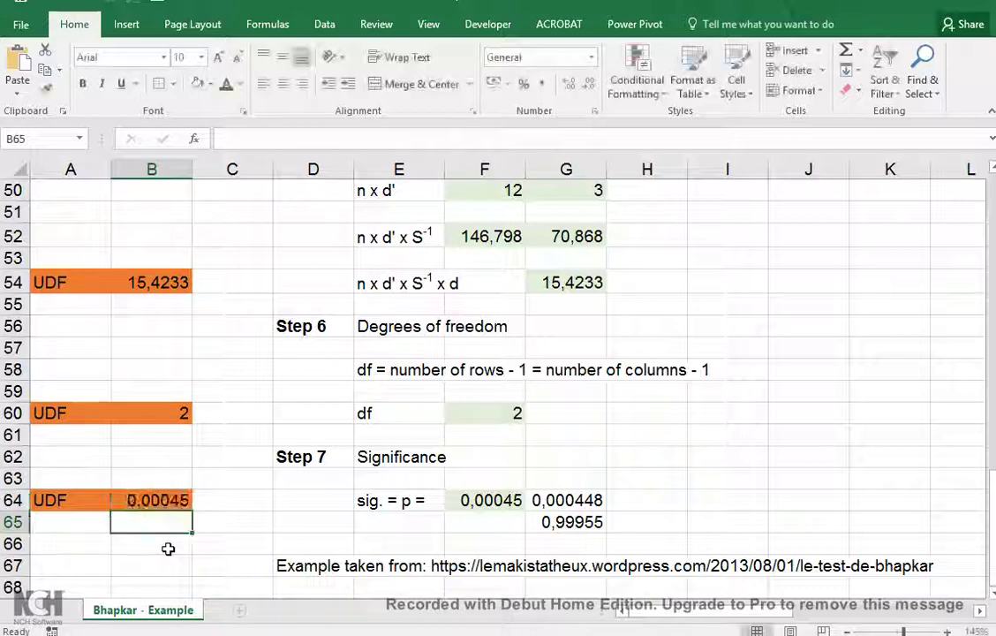